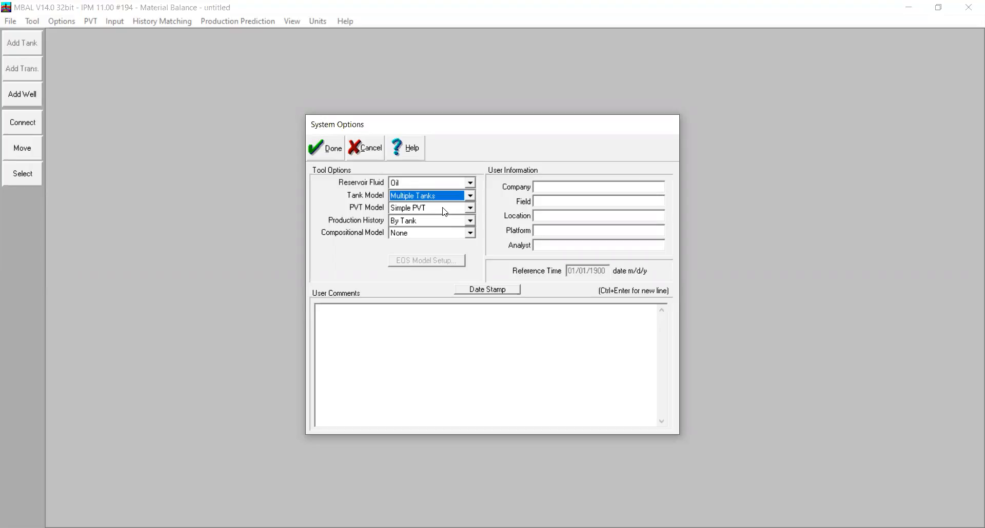
Keep the production history set to By Tank and accept the system options
{"action": "left_click", "coordinate": [470, 221]}
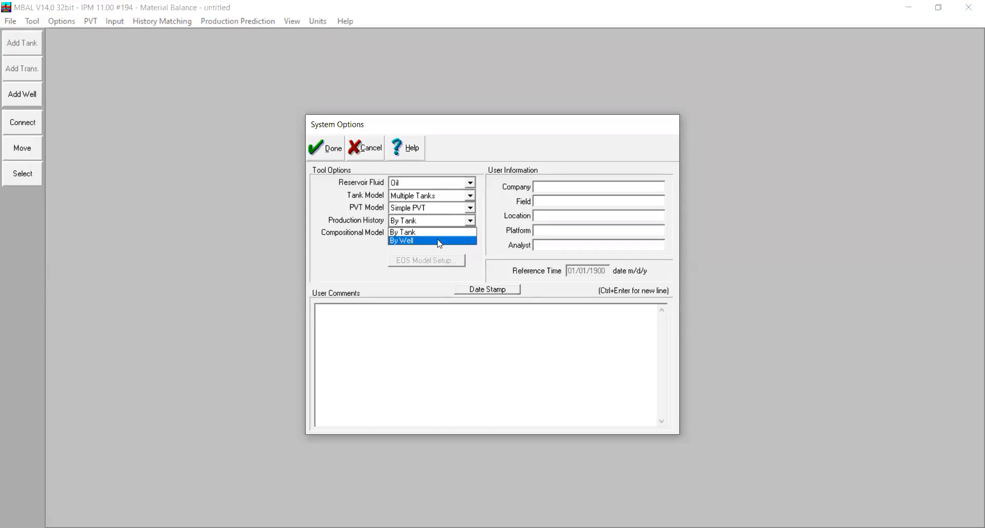
{"action": "left_click", "coordinate": [491, 232]}
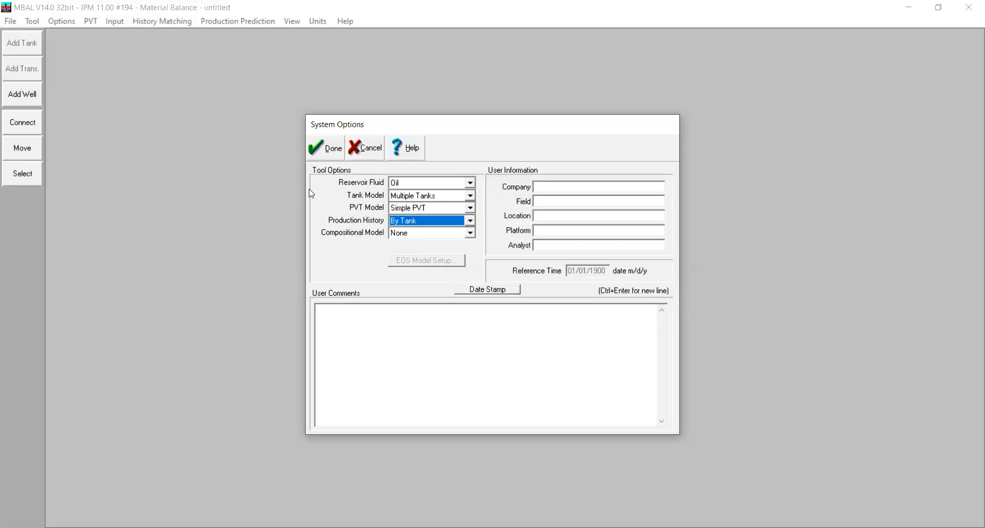
{"action": "left_click", "coordinate": [328, 151]}
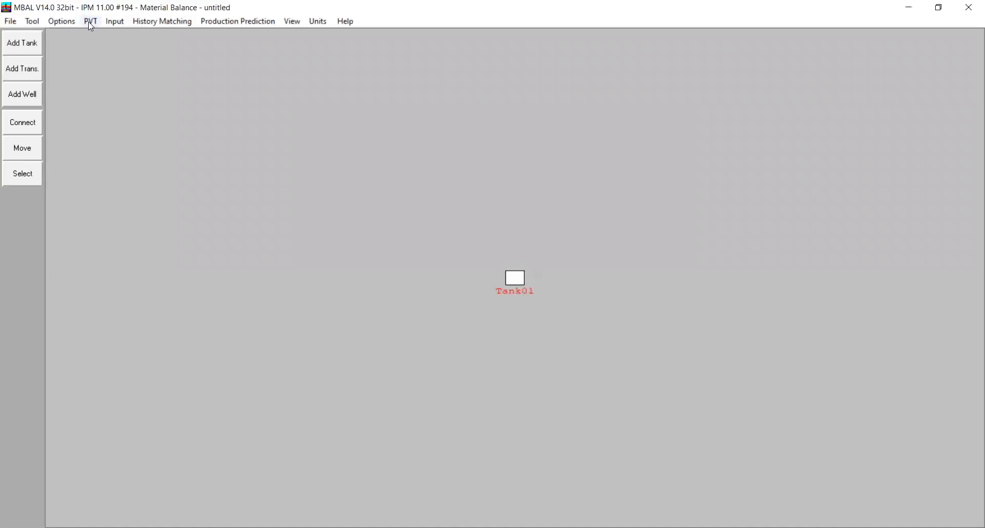
Open the fluid property data and enter formation GOR 650 scf/STB, oil gravity 40 API and gas gravity 0.6
{"action": "left_click", "coordinate": [91, 23]}
{"action": "left_click", "coordinate": [99, 37]}
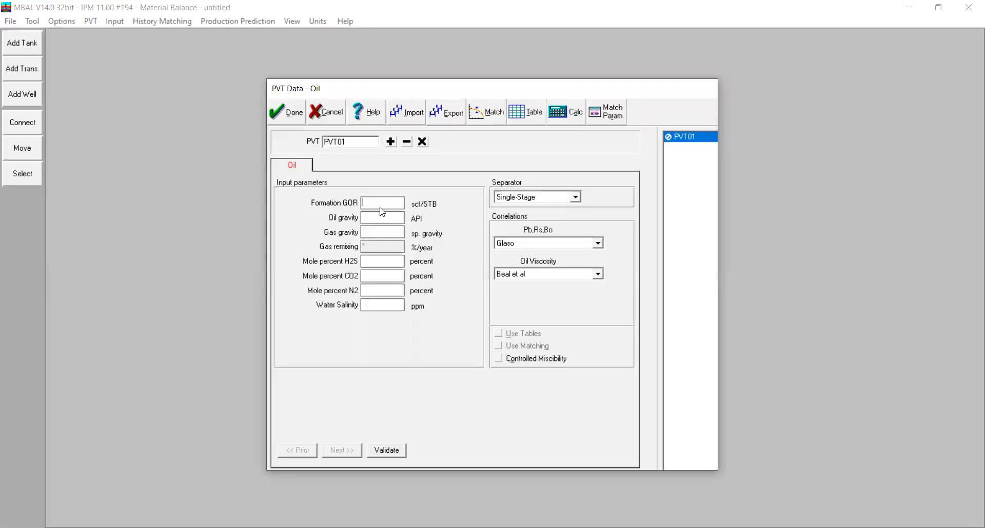
{"action": "type", "text": "650"}
{"action": "left_click", "coordinate": [372, 221]}
{"action": "type", "text": "40"}
{"action": "left_click", "coordinate": [382, 234]}
{"action": "type", "text": "0.6"}
Set the H2S, CO2 and N2 mole percents and the water salinity to 0
{"action": "left_click", "coordinate": [388, 262]}
{"action": "type", "text": "0"}
{"action": "left_click", "coordinate": [389, 278]}
{"action": "type", "text": "0"}
{"action": "left_click", "coordinate": [389, 290]}
{"action": "type", "text": "0"}
{"action": "left_click", "coordinate": [402, 307]}
{"action": "type", "text": "0"}
Paste the copied lab data into the black oil matching table, with temperature 210 deg F and bubble point 3266.32 psig
{"action": "left_click", "coordinate": [494, 120]}
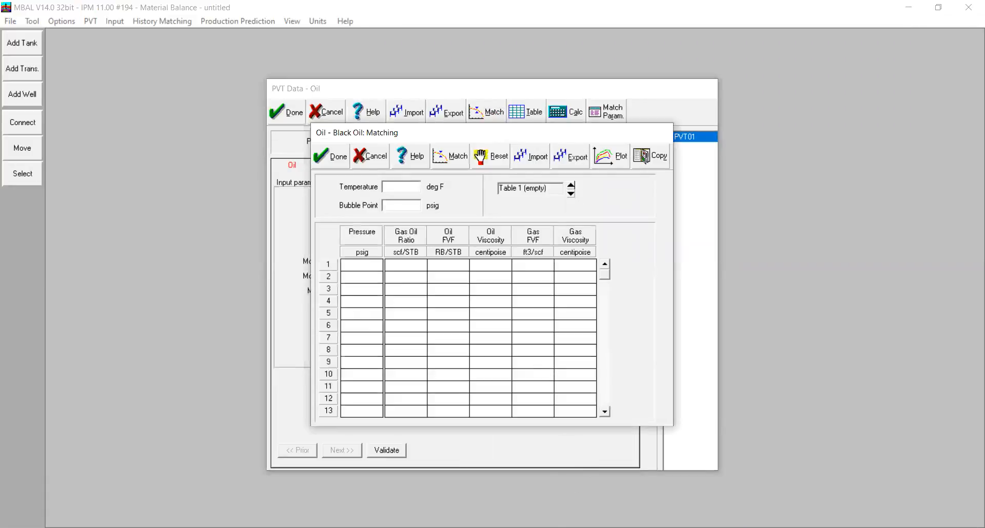
{"action": "left_click", "coordinate": [146, 434]}
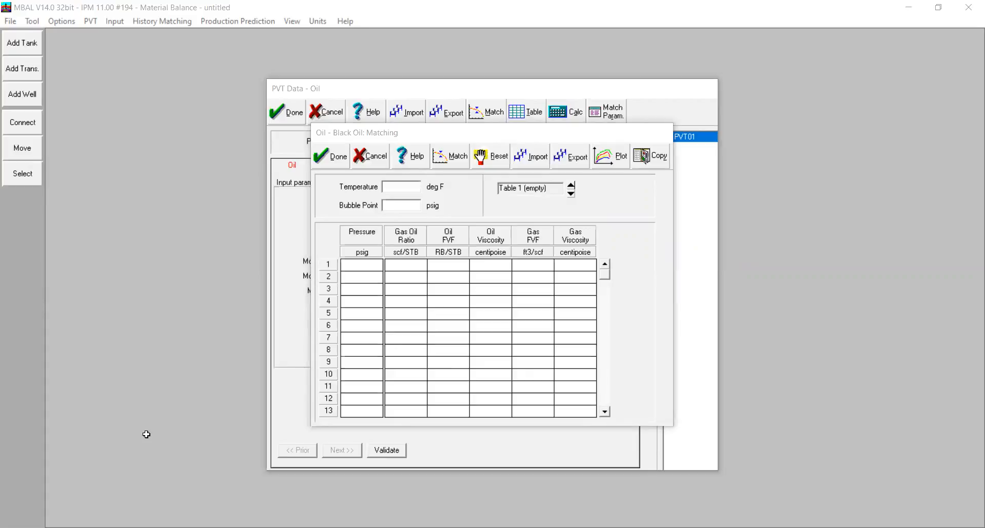
{"action": "right_click", "coordinate": [385, 255]}
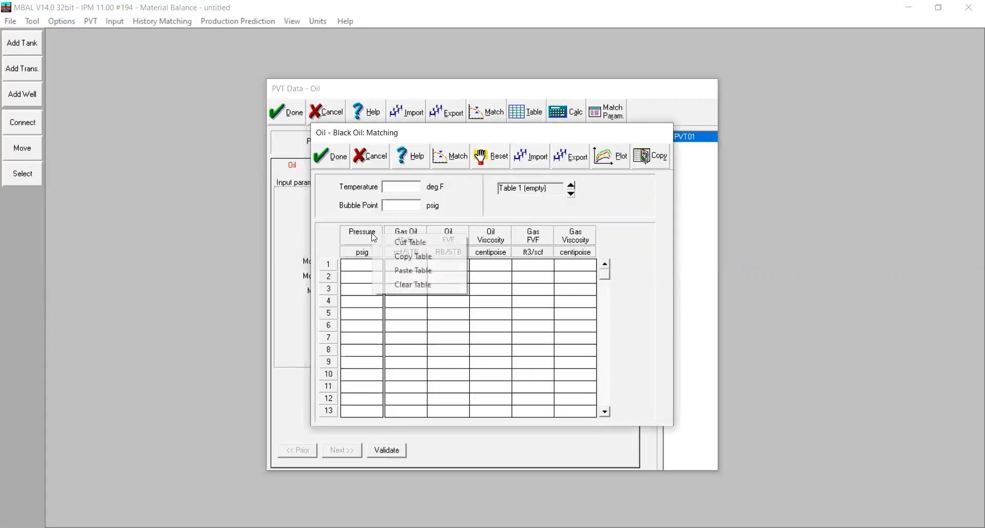
{"action": "left_click", "coordinate": [395, 269]}
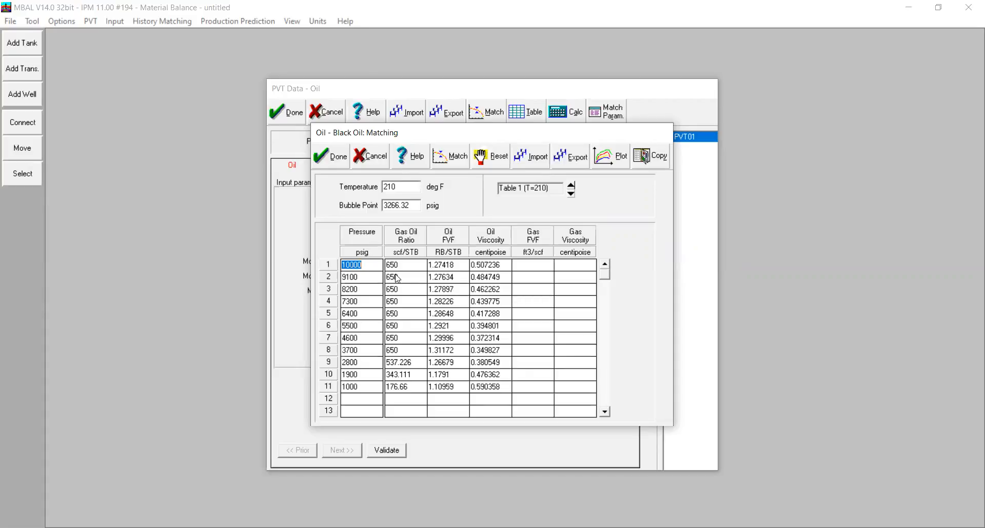
Calculate the match of all correlations on bubble point, gas oil ratio, oil FVF and oil viscosity, and open the match plot
{"action": "left_click", "coordinate": [454, 163]}
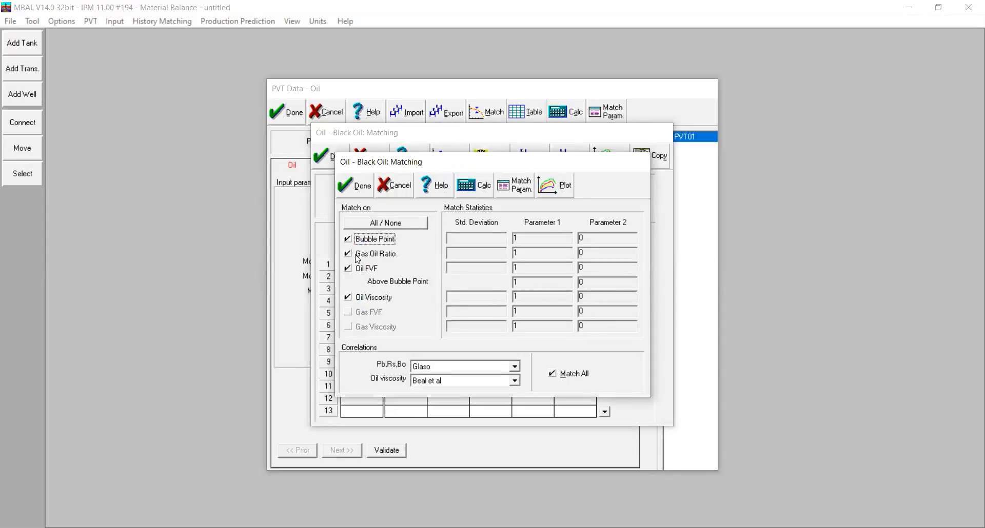
{"action": "left_click", "coordinate": [478, 193]}
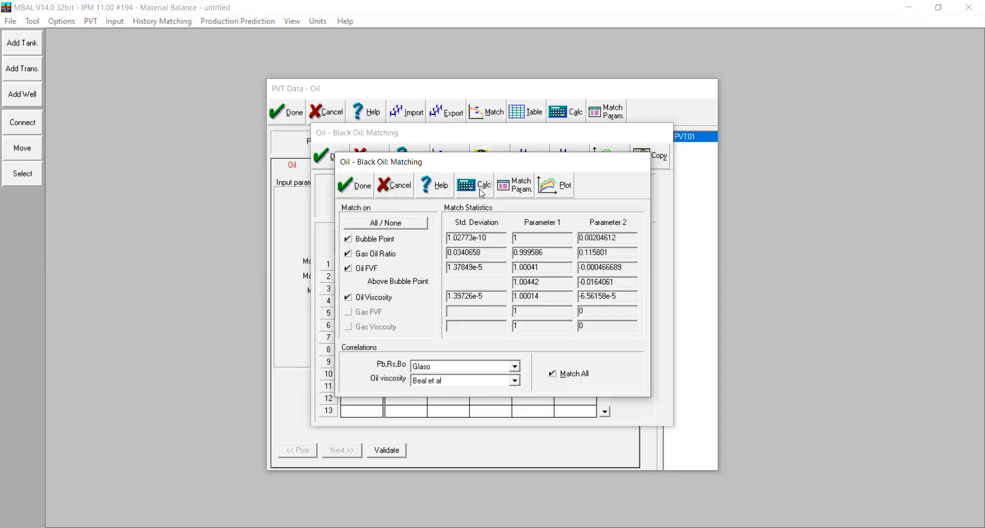
{"action": "left_click", "coordinate": [564, 190]}
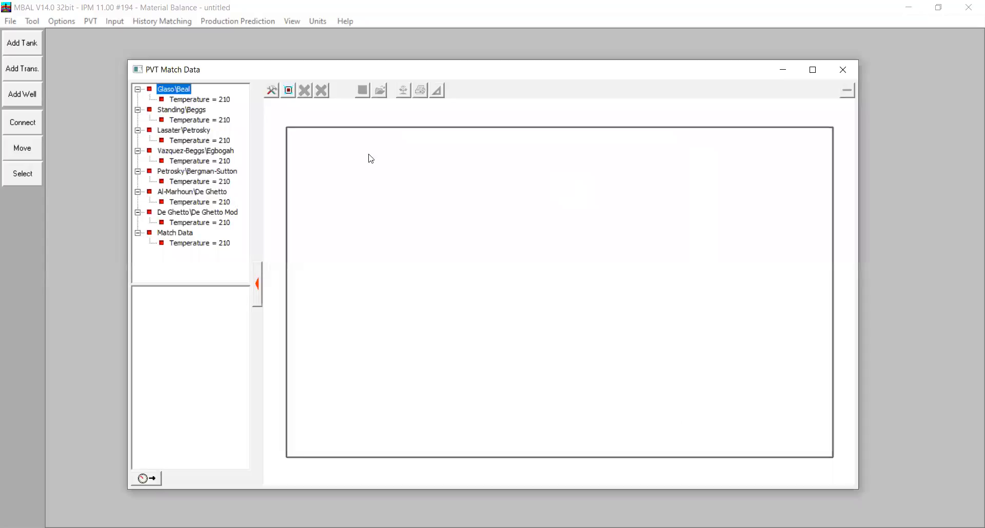
Plot Pressure for both the Glaso\Beal correlation and the match data at temperature 210
{"action": "left_click", "coordinate": [212, 100]}
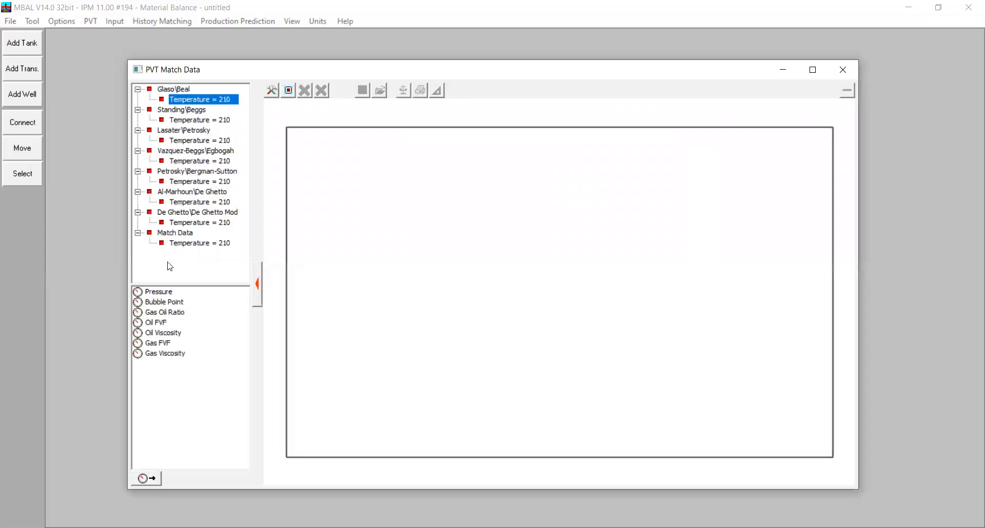
{"action": "left_click", "coordinate": [162, 296]}
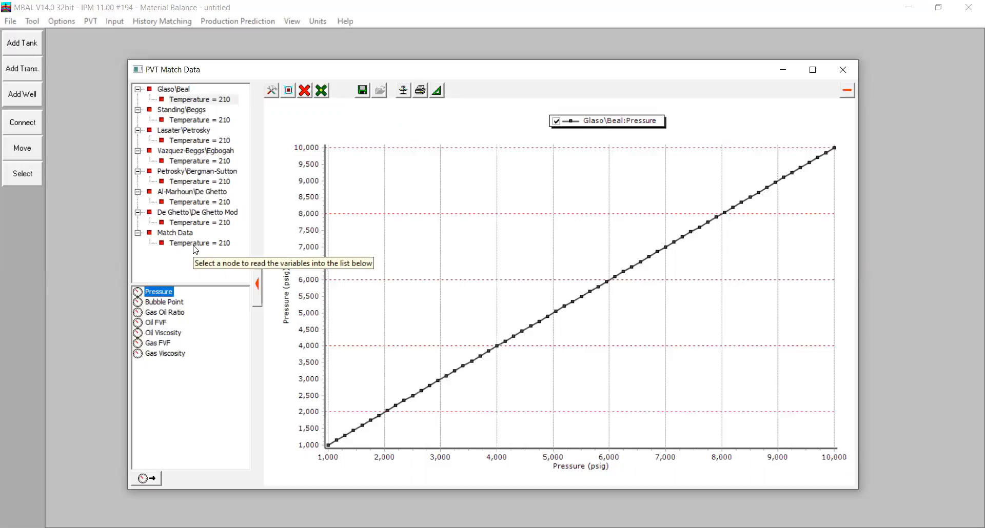
{"action": "left_click", "coordinate": [195, 245]}
{"action": "double_click", "coordinate": [167, 293]}
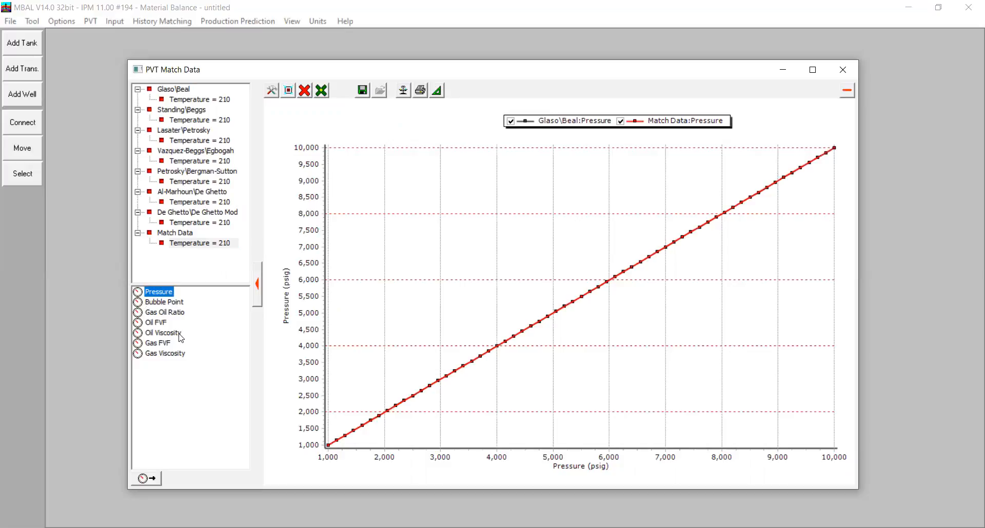
Add the Bubble Point curves of Glaso\Beal and the match data to the plot and compare them
{"action": "left_click", "coordinate": [186, 100]}
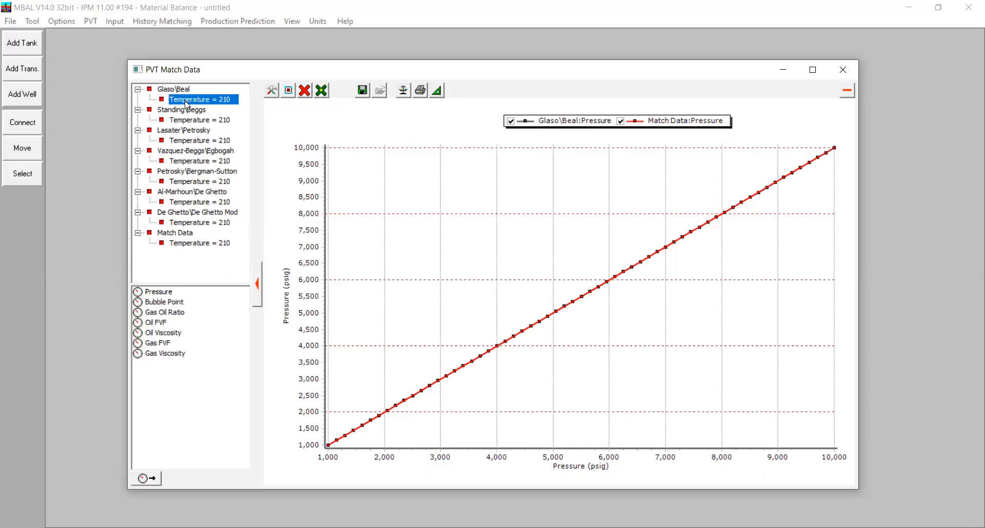
{"action": "left_click", "coordinate": [172, 304]}
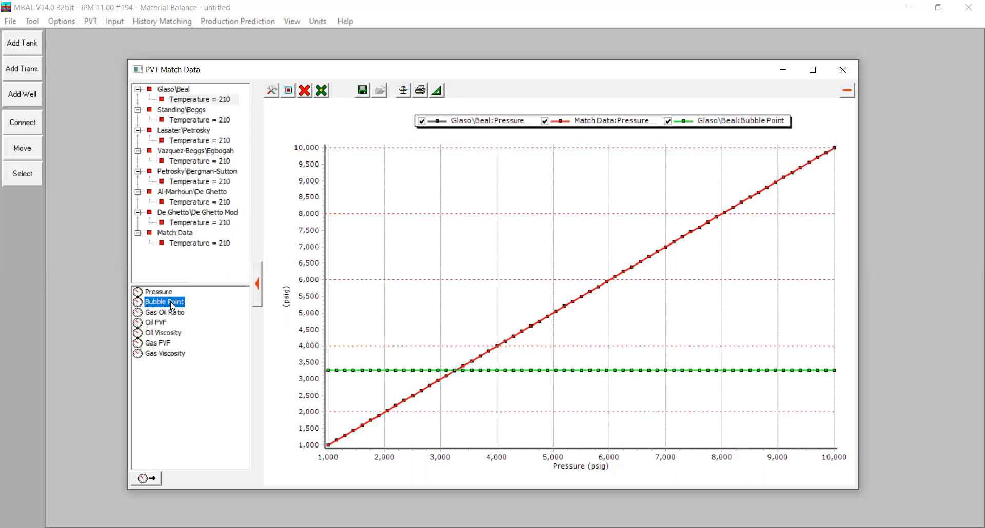
{"action": "left_click", "coordinate": [185, 243]}
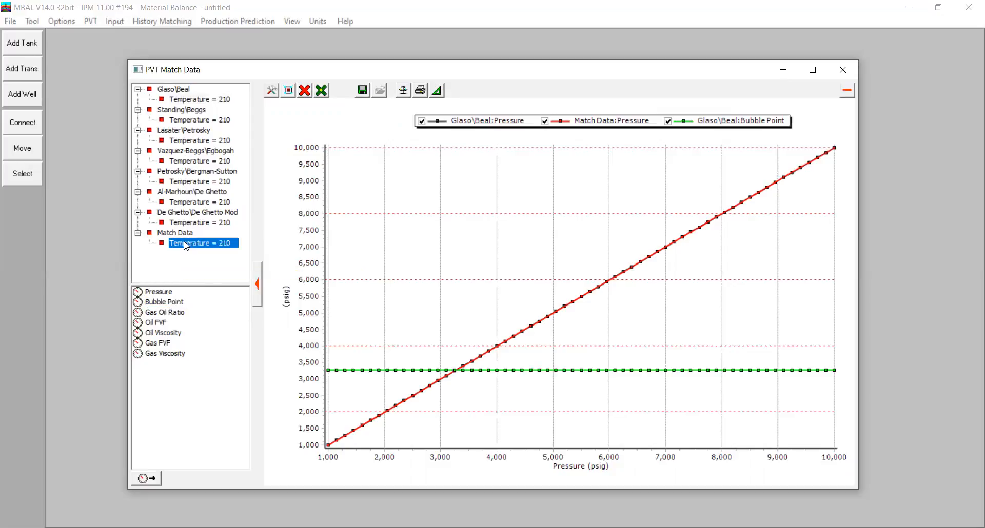
{"action": "left_click", "coordinate": [169, 302]}
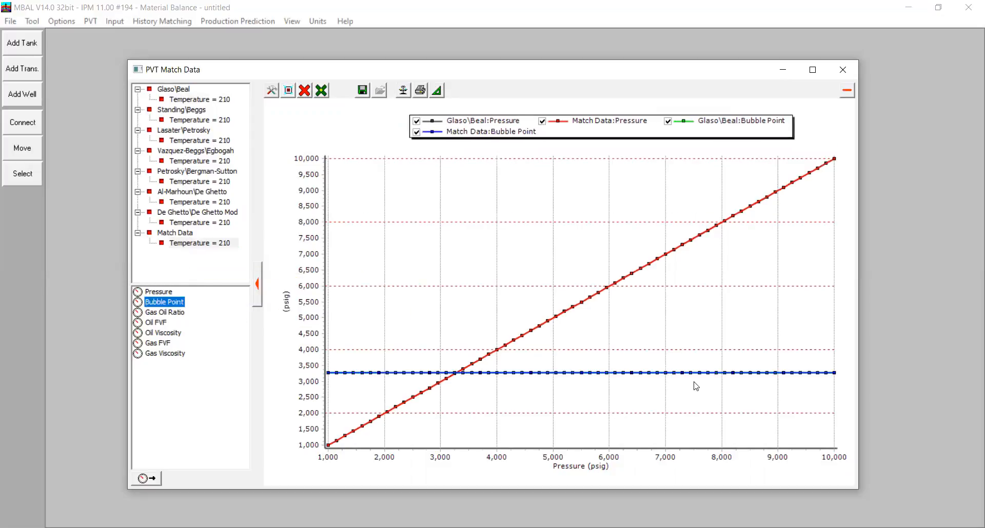
{"action": "mouse_move", "coordinate": [591, 376]}
Remove all curves from the plot and compare Gas Oil Ratio for Glaso\Beal and the match data
{"action": "left_click", "coordinate": [306, 93]}
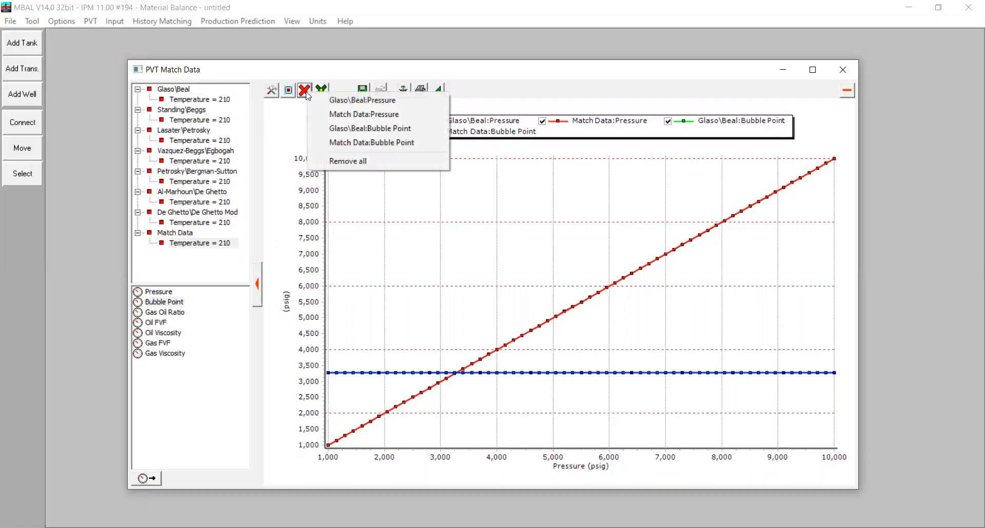
{"action": "left_click", "coordinate": [347, 160]}
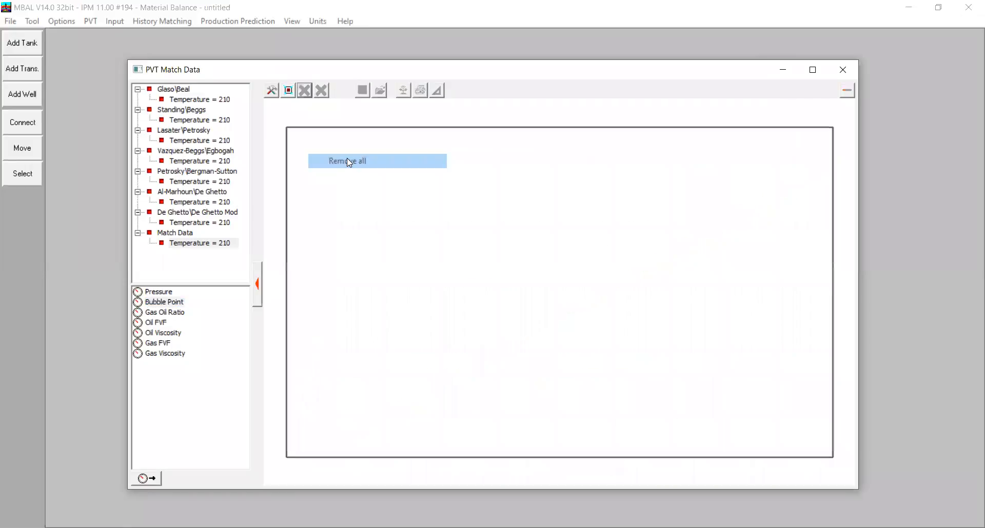
{"action": "left_click", "coordinate": [190, 101]}
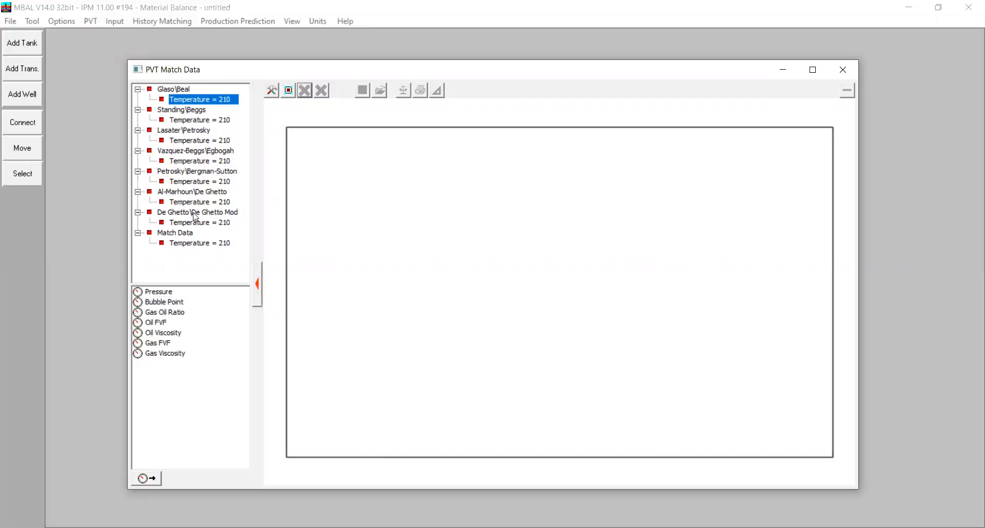
{"action": "left_click", "coordinate": [166, 314]}
{"action": "double_click", "coordinate": [166, 313]}
{"action": "left_click", "coordinate": [196, 244]}
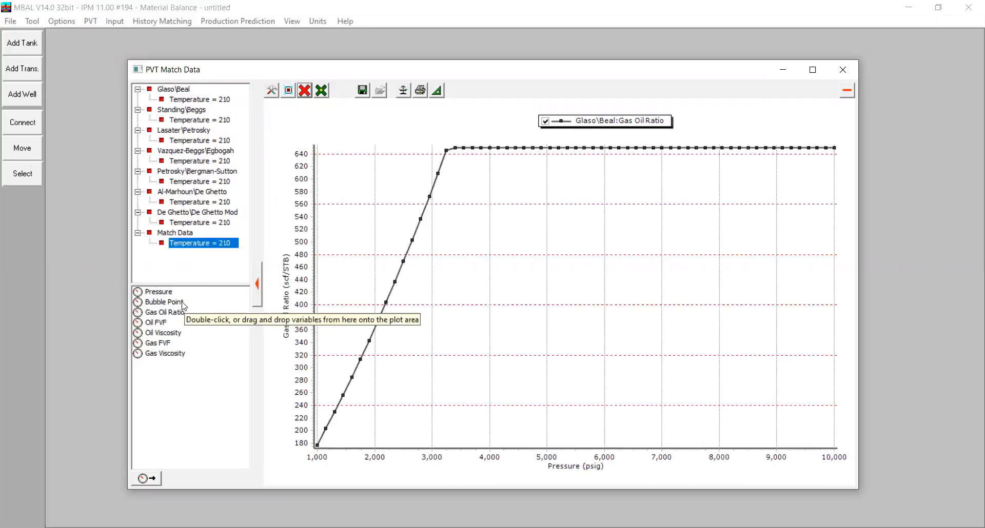
{"action": "double_click", "coordinate": [173, 313]}
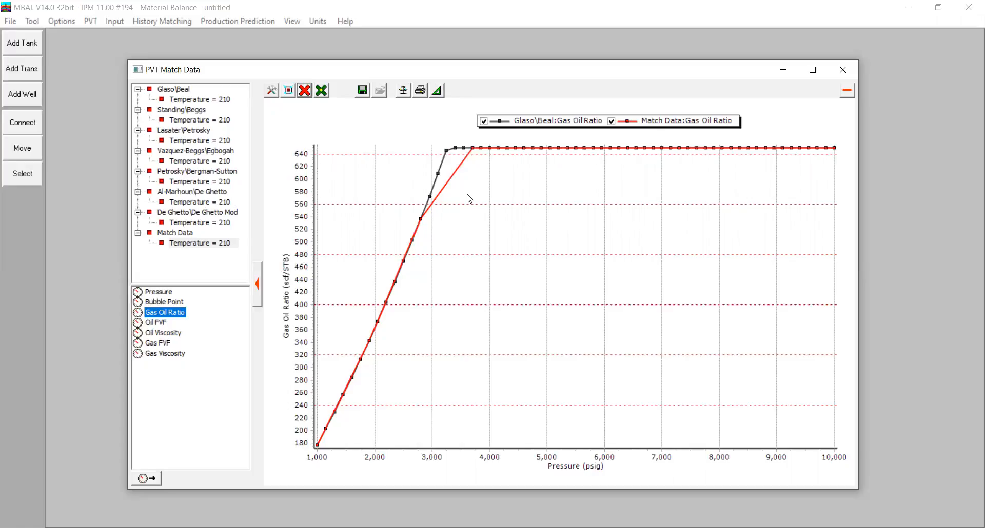
Add the Oil Viscosity curves of Glaso\Beal and the match data for comparison, and close the plot
{"action": "left_click", "coordinate": [222, 99]}
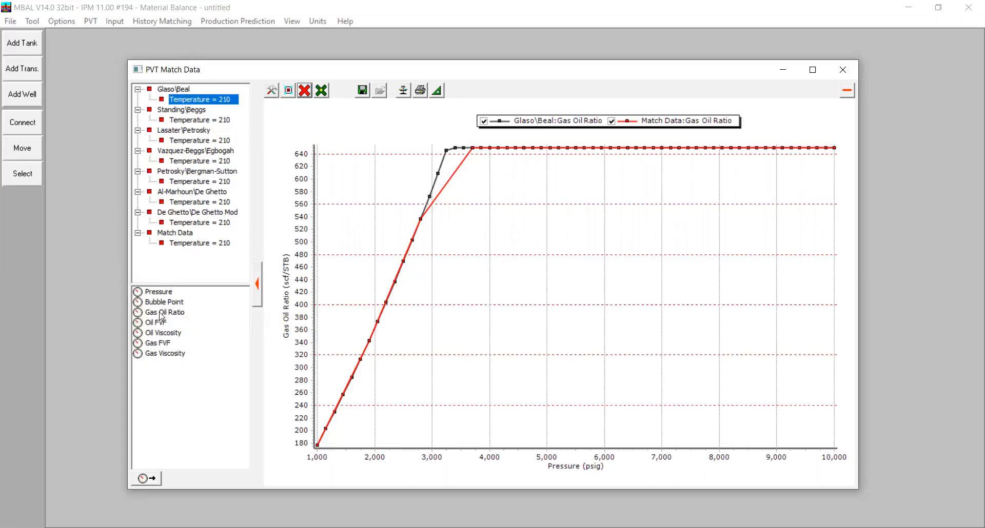
{"action": "left_click", "coordinate": [163, 333]}
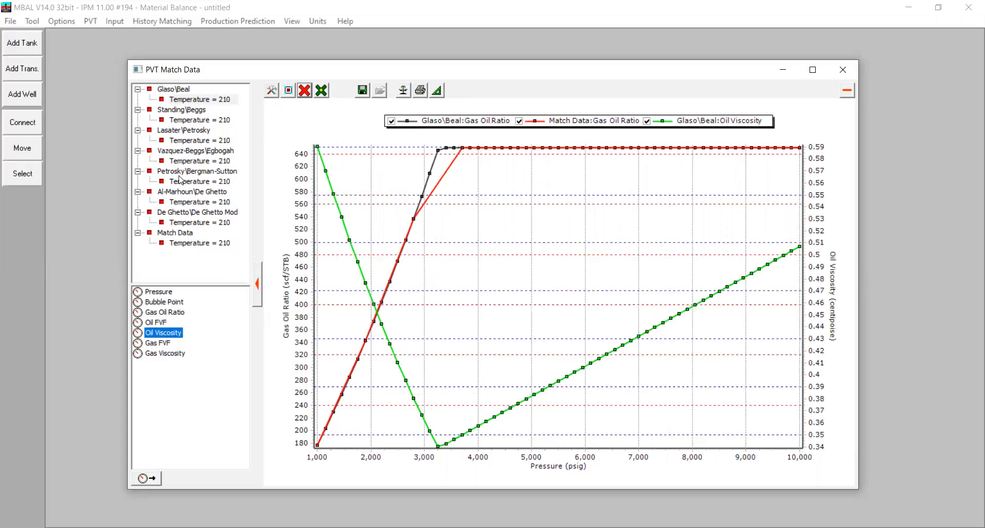
{"action": "left_click", "coordinate": [199, 243]}
{"action": "double_click", "coordinate": [178, 335]}
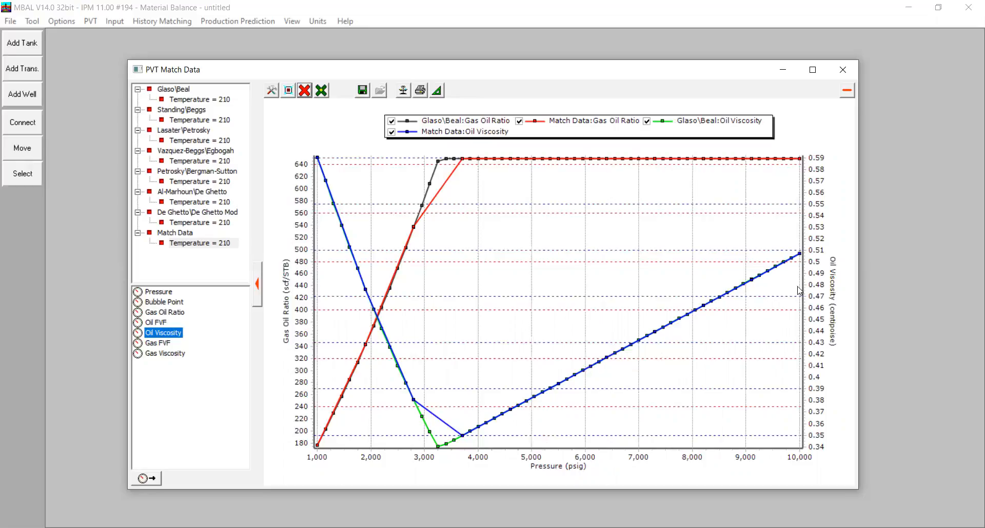
{"action": "left_click", "coordinate": [838, 69]}
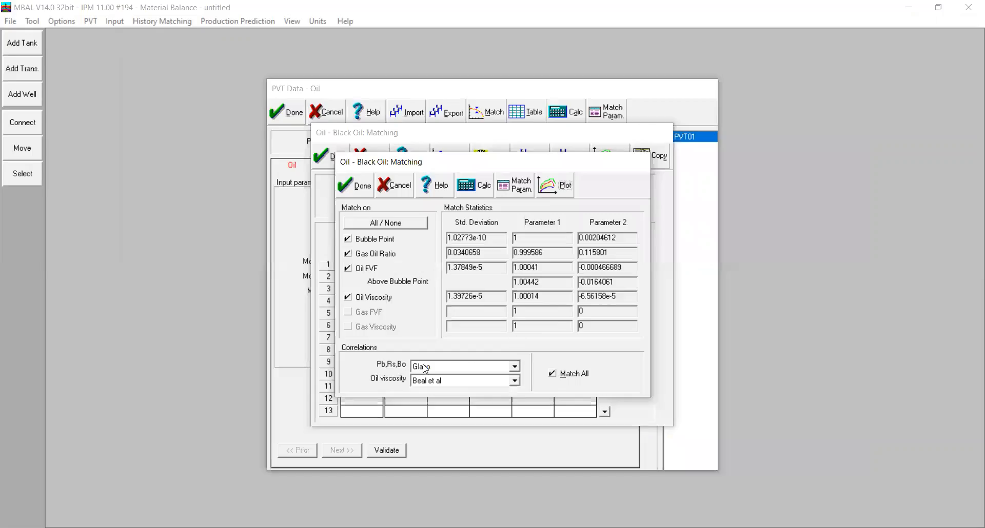
Select Glaso as the Pb, Rs, Bo correlation and Beal et al as the oil viscosity correlation
{"action": "left_click", "coordinate": [477, 366]}
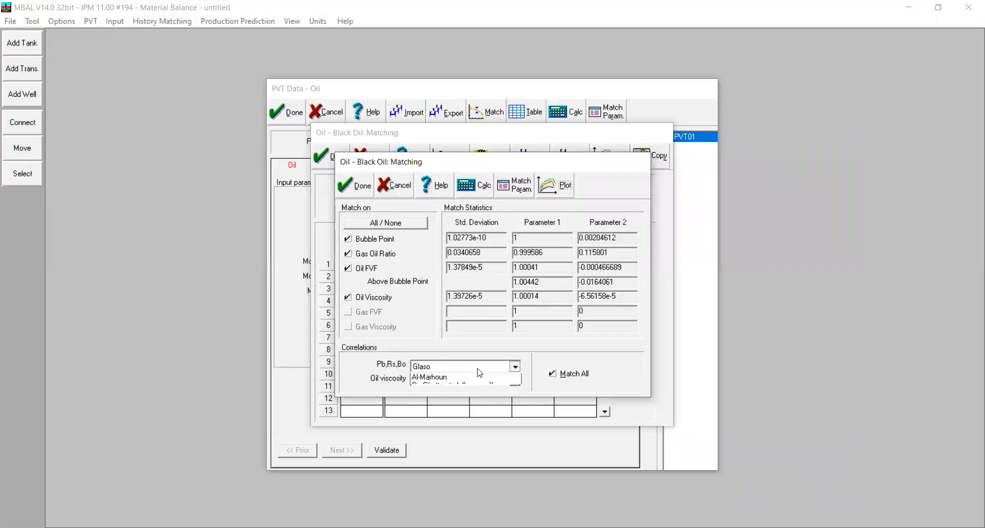
{"action": "left_click", "coordinate": [434, 379]}
{"action": "left_click", "coordinate": [465, 381]}
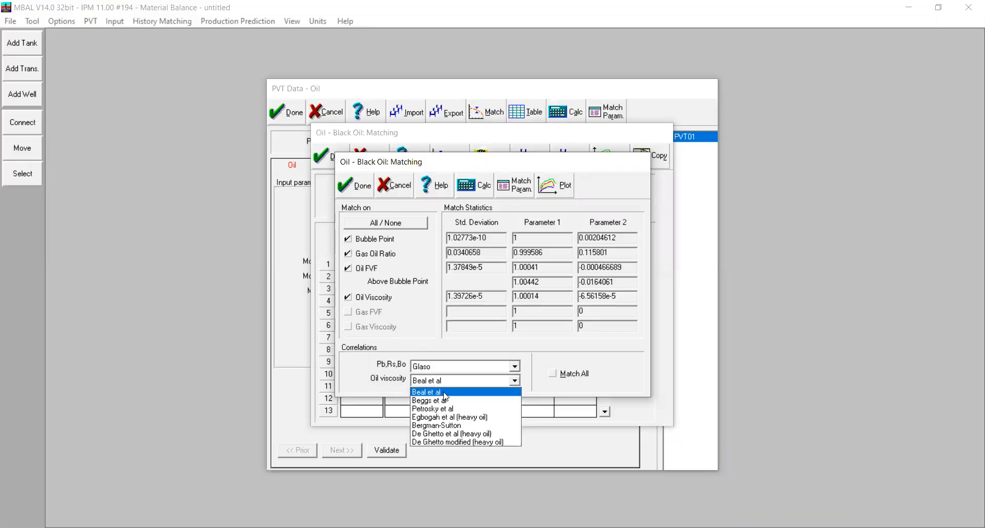
{"action": "left_click", "coordinate": [443, 393]}
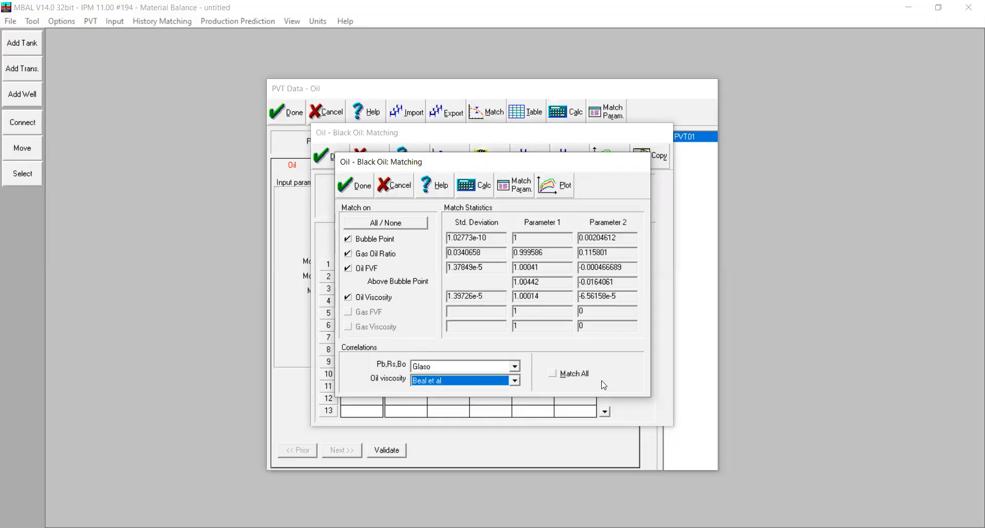
{"action": "left_click", "coordinate": [490, 367]}
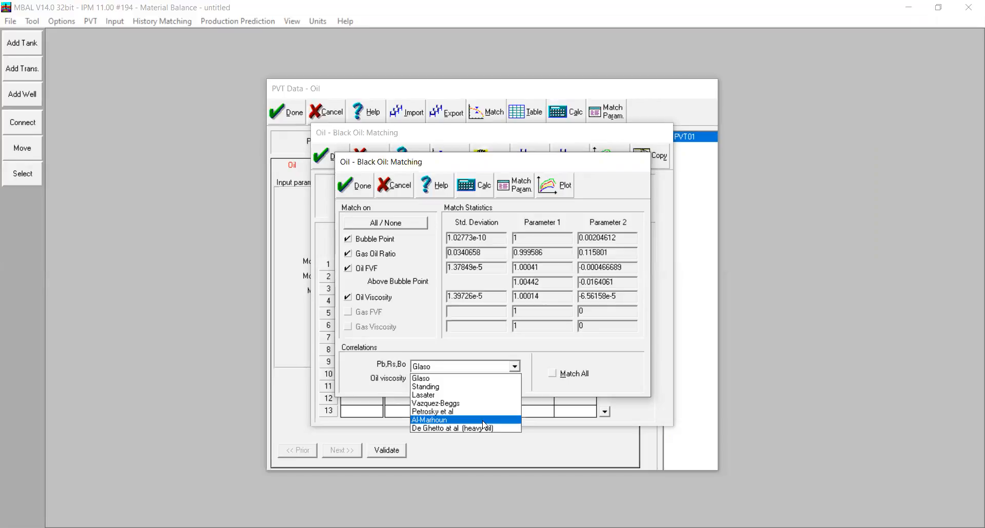
{"action": "left_click", "coordinate": [440, 378]}
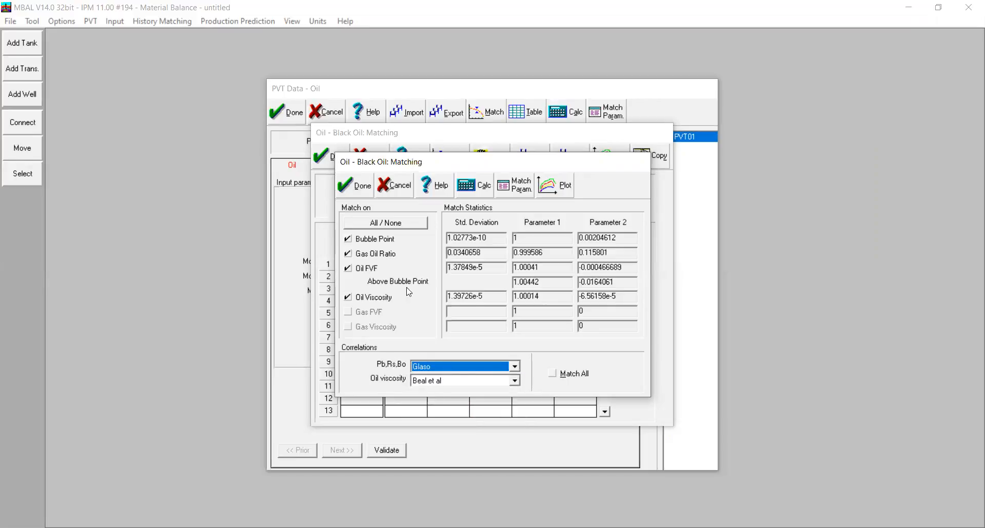
Accept the matching results, validate the oil PVT data and close it with the entries kept
{"action": "left_click", "coordinate": [353, 185]}
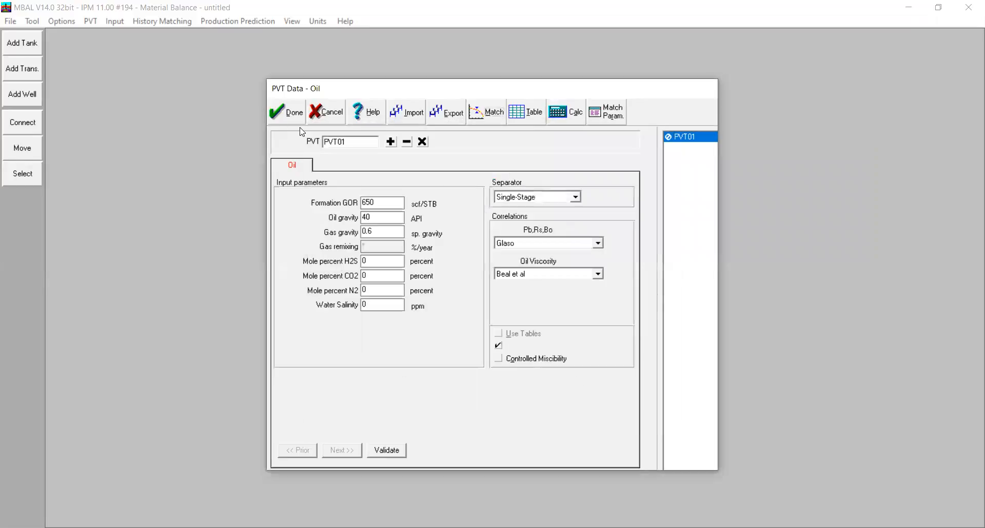
{"action": "left_click", "coordinate": [387, 449]}
{"action": "left_click", "coordinate": [294, 122]}
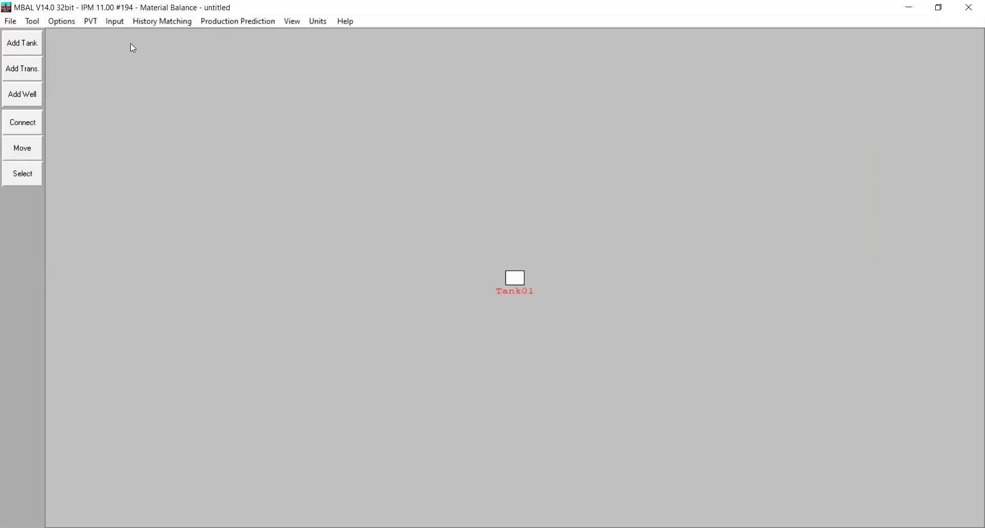
Open the tank input data and set Tank01's temperature to 210 deg F and initial pressure to 3266.32 psig
{"action": "left_click", "coordinate": [114, 21]}
{"action": "left_click", "coordinate": [156, 49]}
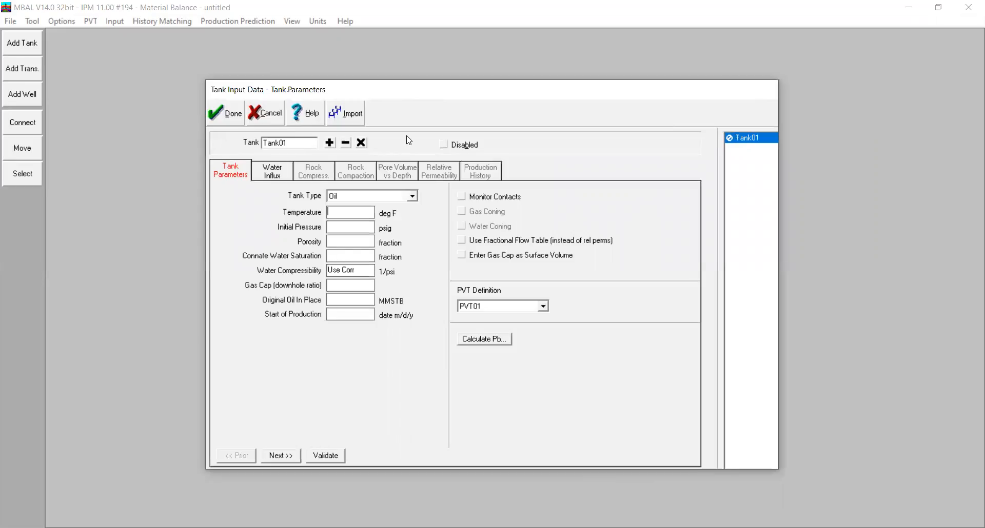
{"action": "type", "text": "210"}
{"action": "key", "text": "Tab"}
{"action": "type", "text": "3266.32"}
Set Tank01's porosity to 0.25, connate water saturation to 0, gas cap ratio to 0.2 and original oil in place to 240 MMSTB
{"action": "left_click", "coordinate": [342, 240]}
{"action": "type", "text": "0.25"}
{"action": "left_click", "coordinate": [354, 256]}
{"action": "type", "text": "0"}
{"action": "left_click", "coordinate": [359, 286]}
{"action": "type", "text": "0.2240"}
Set Tank01's start of production date to 01/01/1980
{"action": "left_click", "coordinate": [347, 316]}
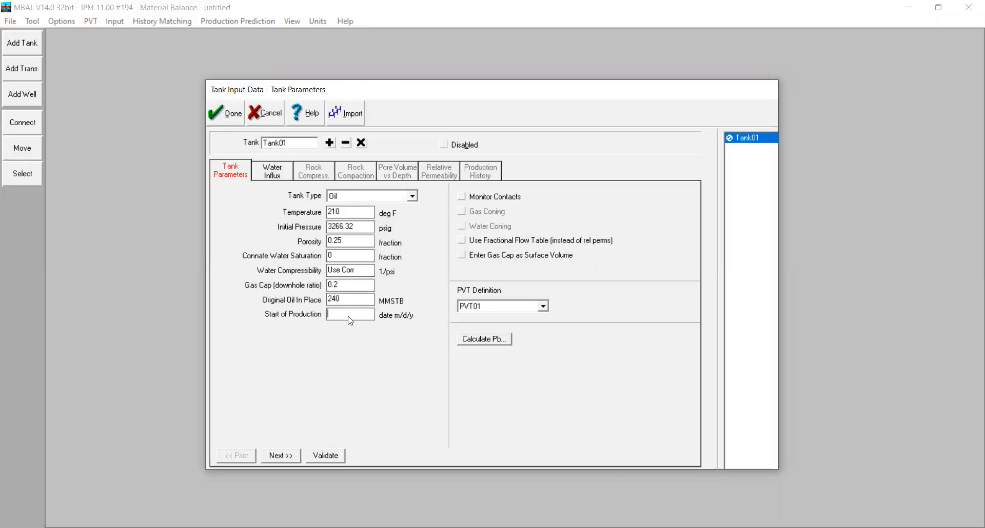
{"action": "type", "text": "01/01/0"}
{"action": "key", "text": "BackSpace"}
{"action": "type", "text": "190"}
{"action": "key", "text": "BackSpace"}
{"action": "type", "text": "80"}
Select None as Tank01's water influx model and review its rock compressibility and rock compaction settings
{"action": "left_click", "coordinate": [265, 177]}
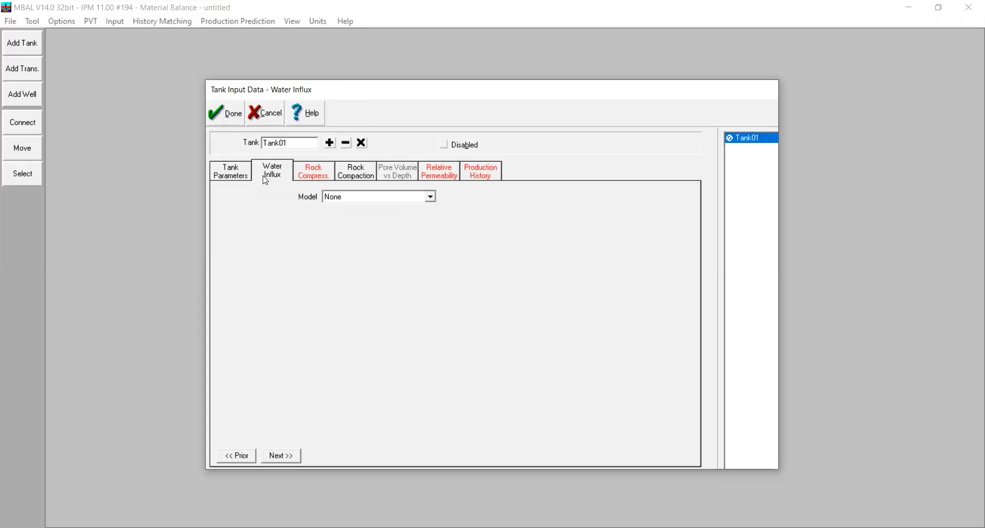
{"action": "left_click", "coordinate": [330, 198]}
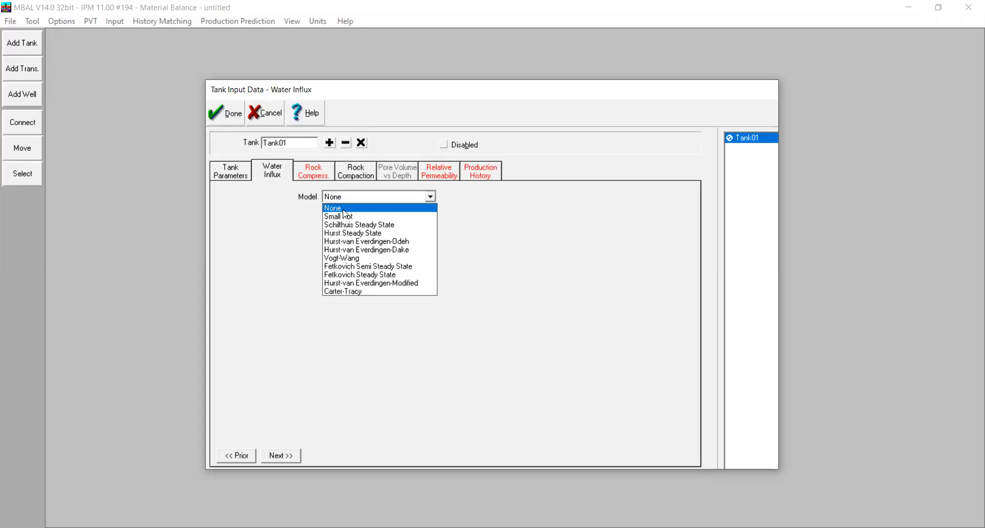
{"action": "left_click", "coordinate": [343, 208]}
{"action": "left_click", "coordinate": [319, 179]}
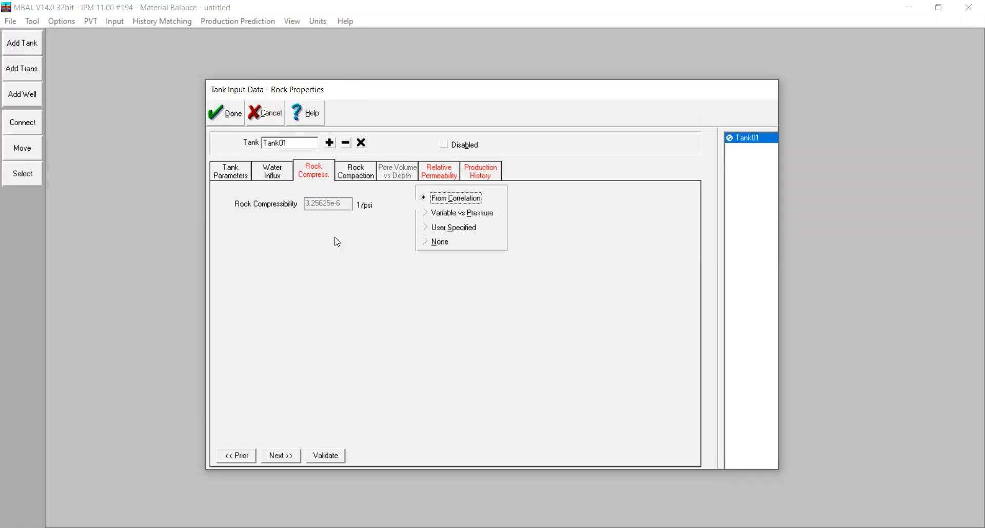
{"action": "left_click", "coordinate": [365, 171]}
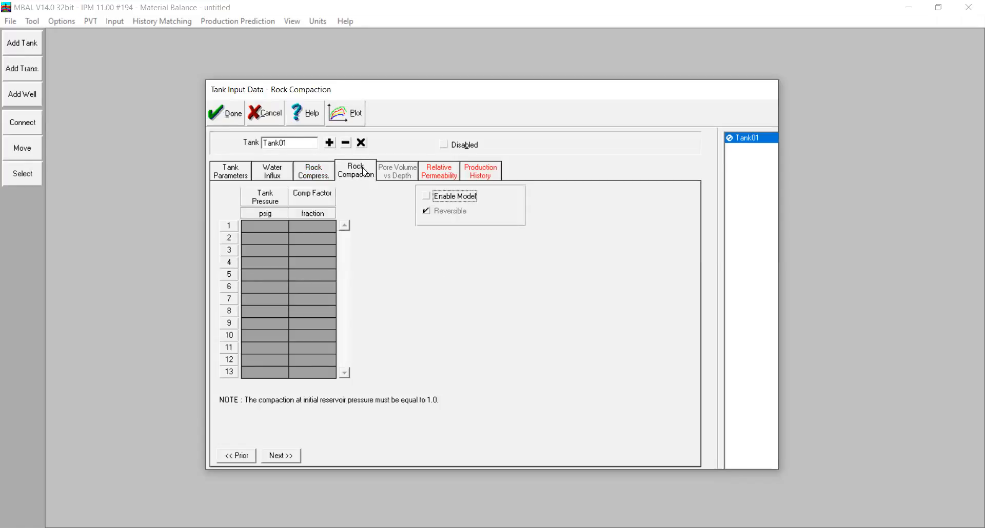
Fill Tank01's Corey relative permeability table with the copied Krw, Kro and Krg residual saturations, end points and exponents
{"action": "left_click", "coordinate": [441, 174]}
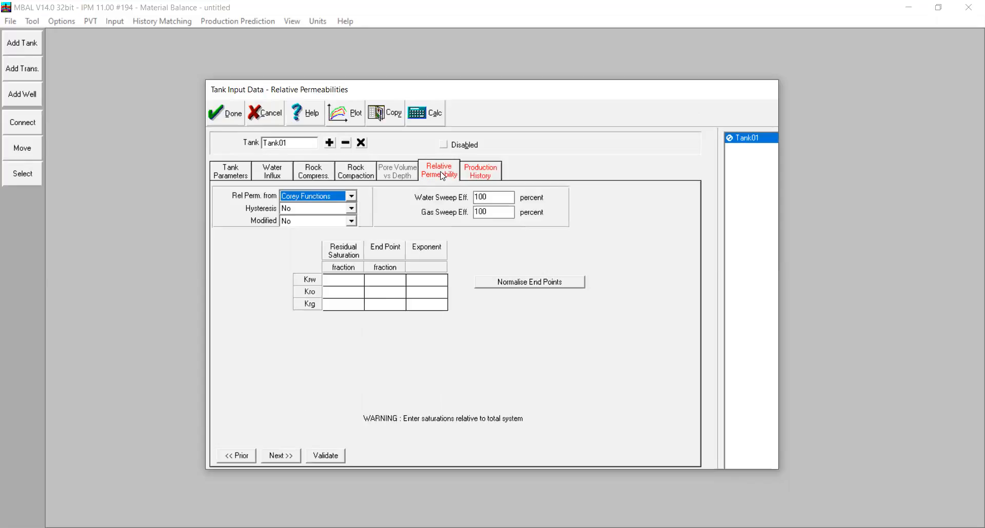
{"action": "key", "text": "alt+Tab"}
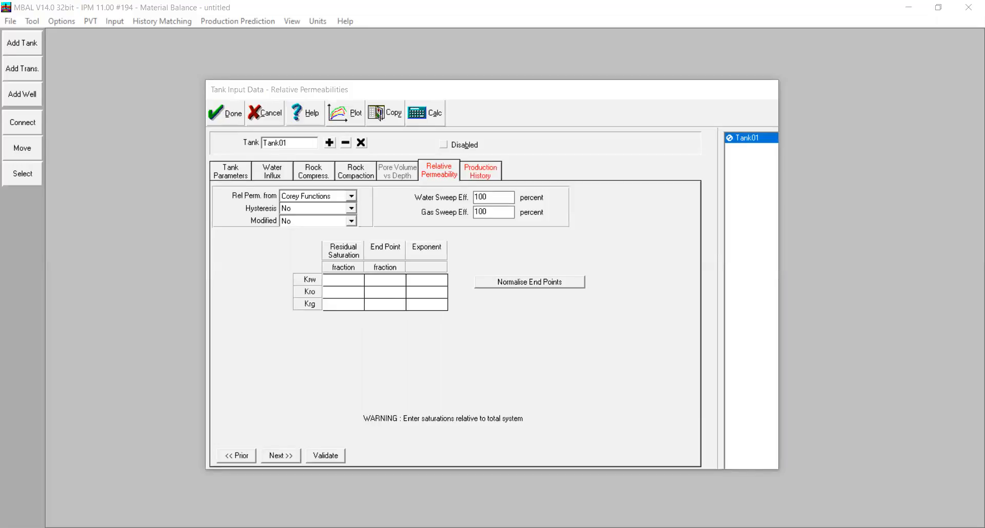
{"action": "left_click", "coordinate": [353, 280]}
{"action": "right_click", "coordinate": [353, 280]}
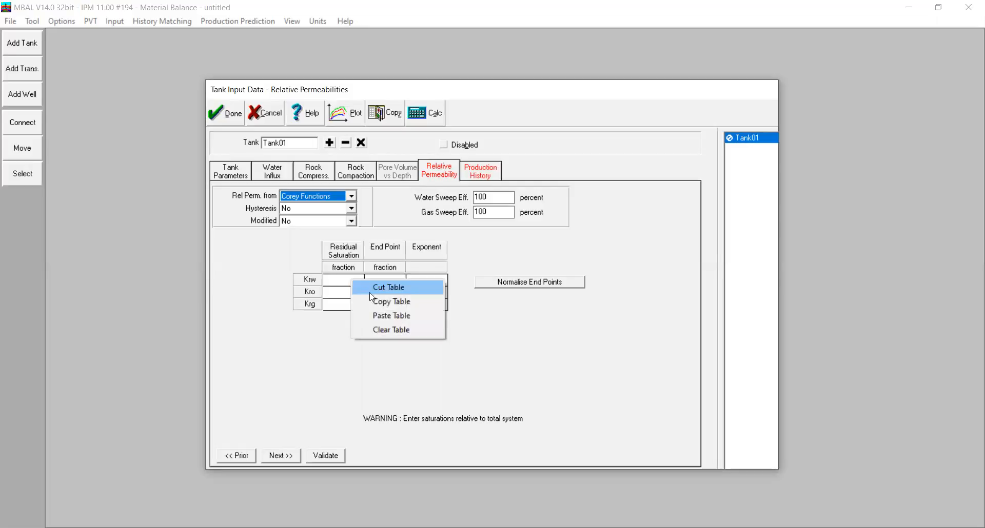
{"action": "left_click", "coordinate": [385, 315]}
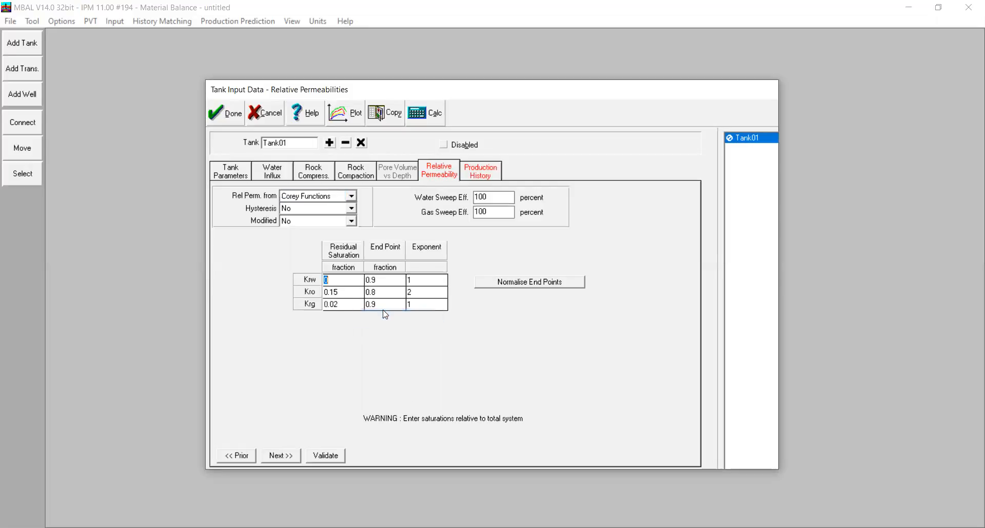
Paste the copied yearly production data from 01/01/1980 to 01/01/1990 into Tank01's production history table
{"action": "left_click", "coordinate": [492, 168]}
{"action": "left_click", "coordinate": [501, 527]}
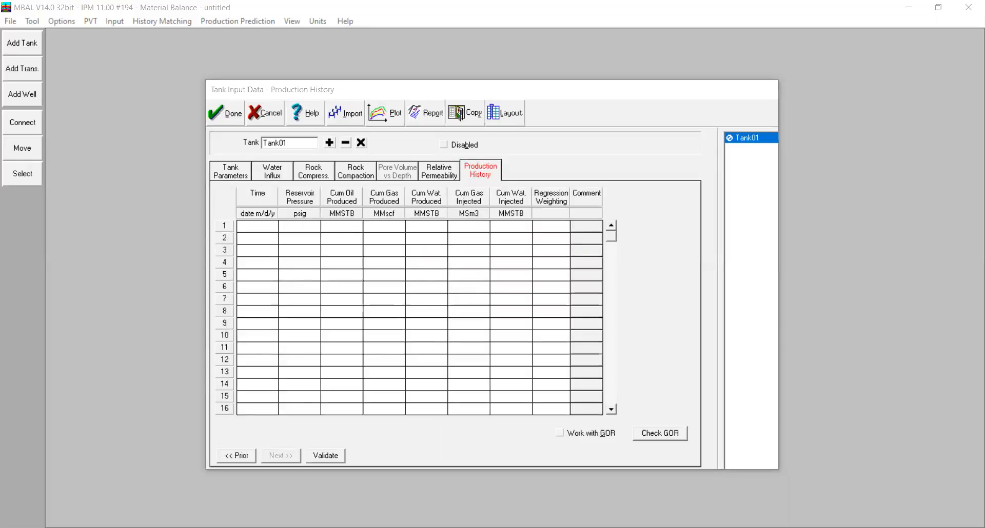
{"action": "right_click", "coordinate": [242, 204]}
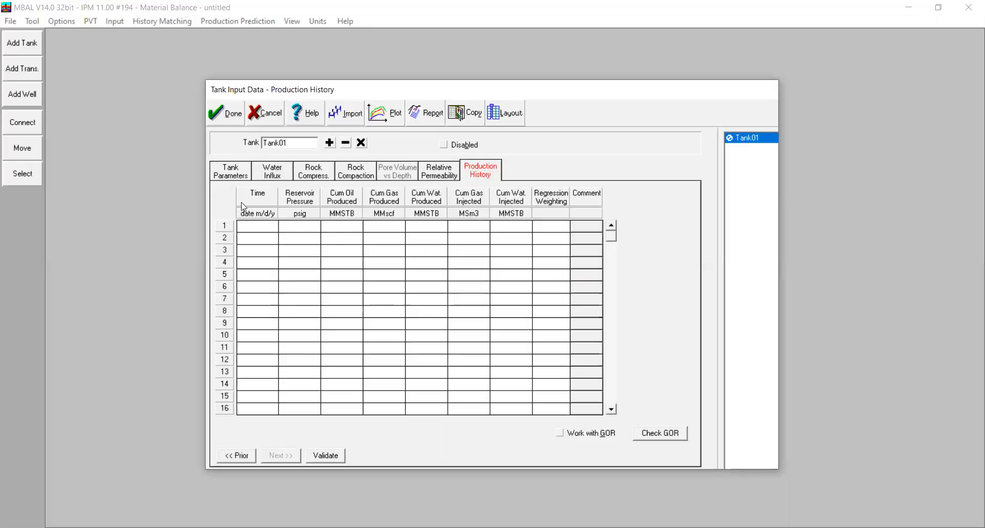
{"action": "left_click", "coordinate": [288, 240]}
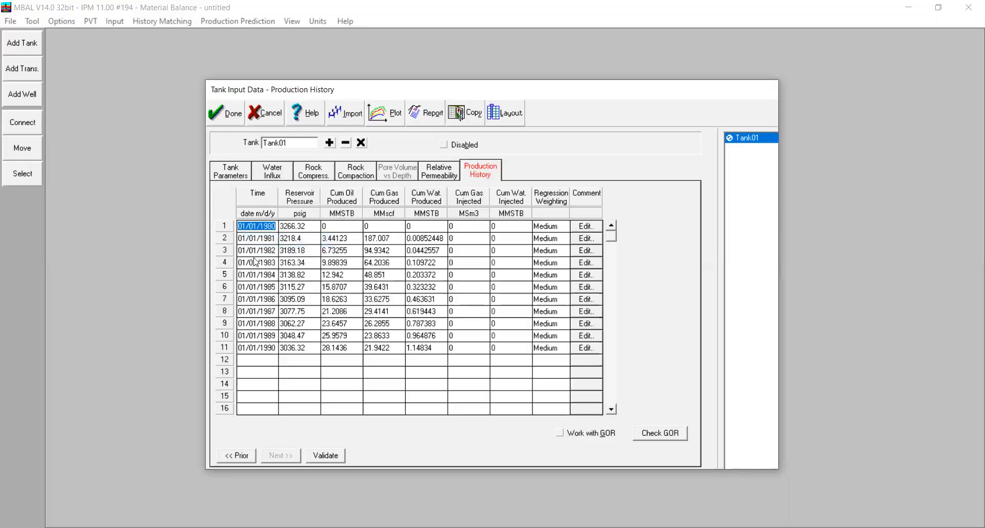
Plot Tank01's production history, replace the curves with Cumulative Gas Production and Cumulative Water Production, and close the plot
{"action": "left_click", "coordinate": [386, 113]}
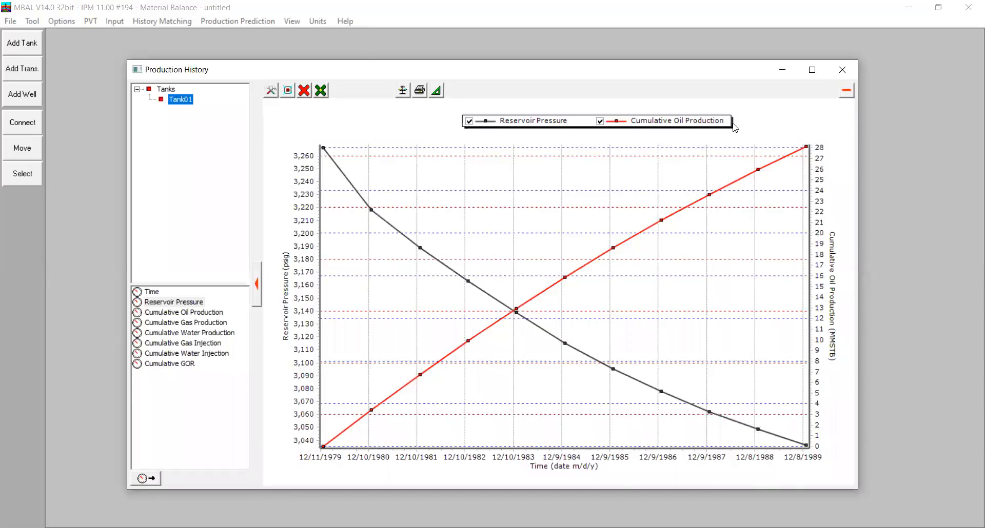
{"action": "left_click", "coordinate": [202, 313]}
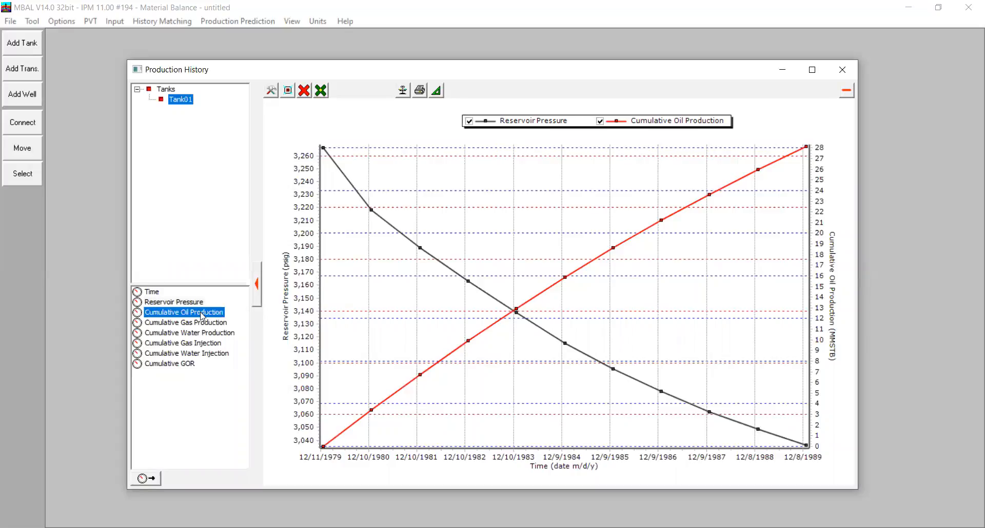
{"action": "left_click", "coordinate": [303, 90]}
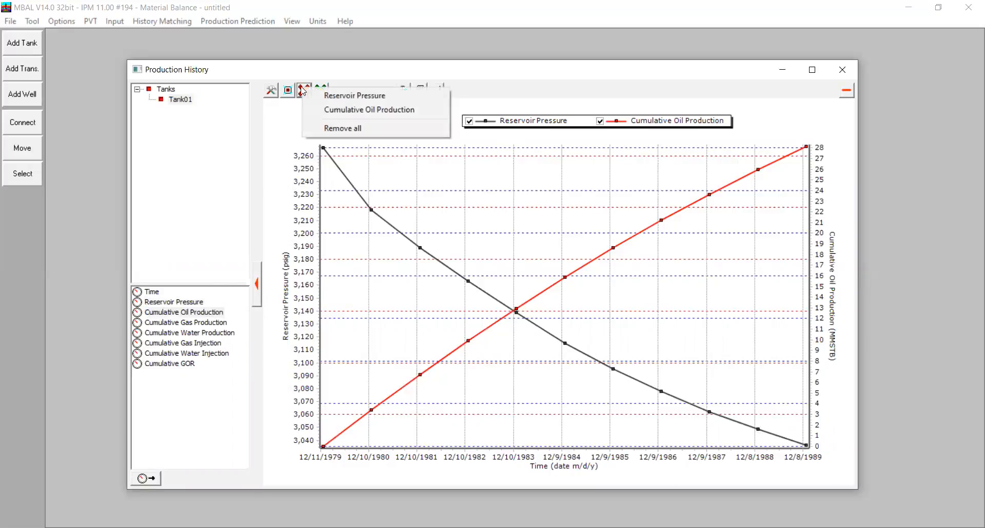
{"action": "left_click", "coordinate": [328, 127]}
{"action": "left_click", "coordinate": [187, 102]}
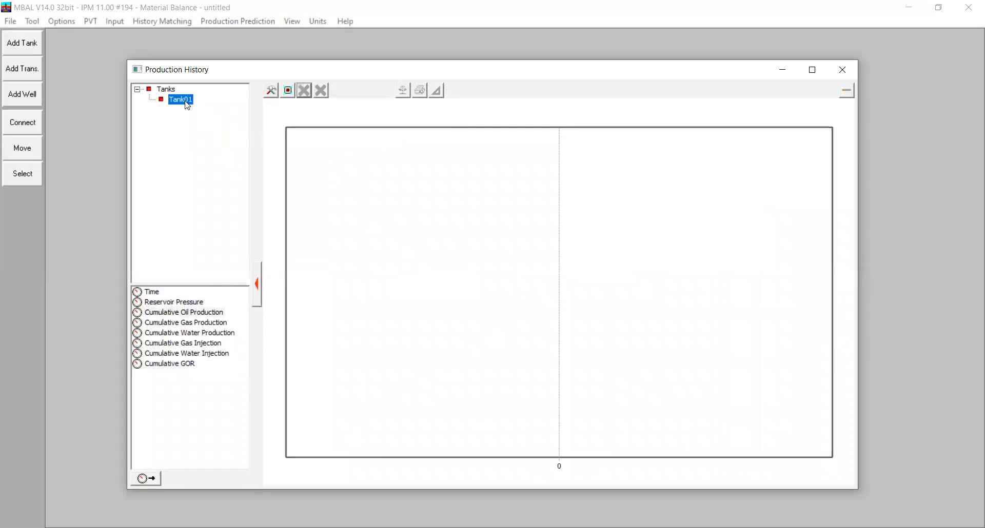
{"action": "double_click", "coordinate": [215, 322]}
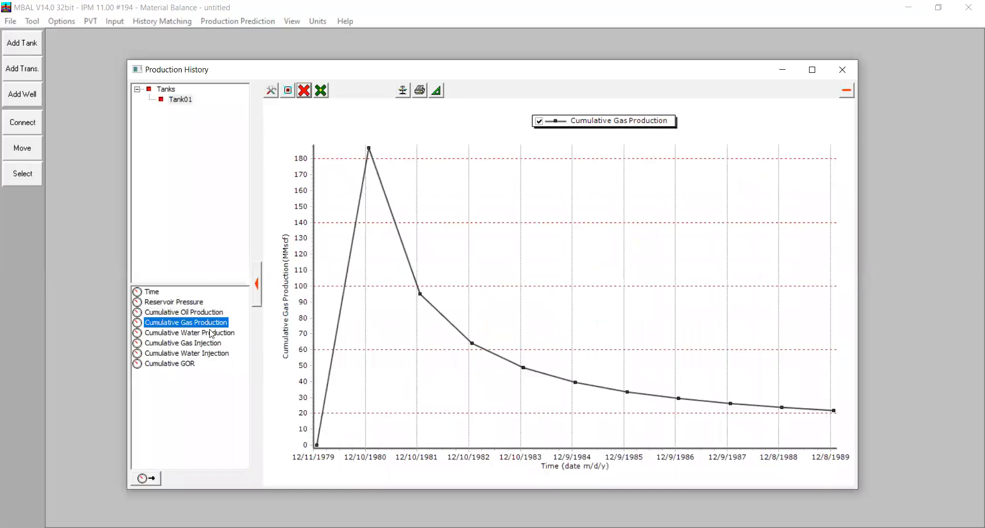
{"action": "double_click", "coordinate": [212, 333]}
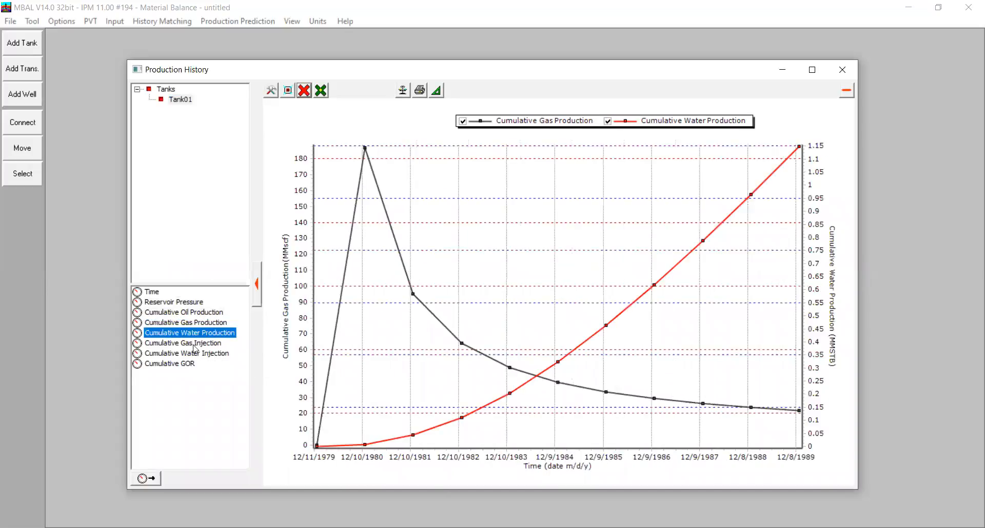
{"action": "left_click", "coordinate": [842, 69]}
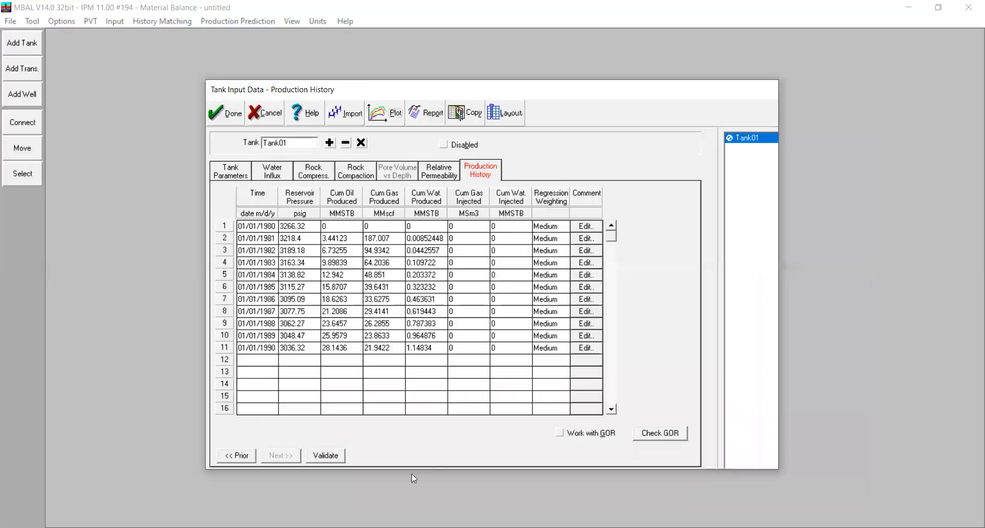
Validate Tank01's input data and close it with the entries kept
{"action": "left_click", "coordinate": [329, 454]}
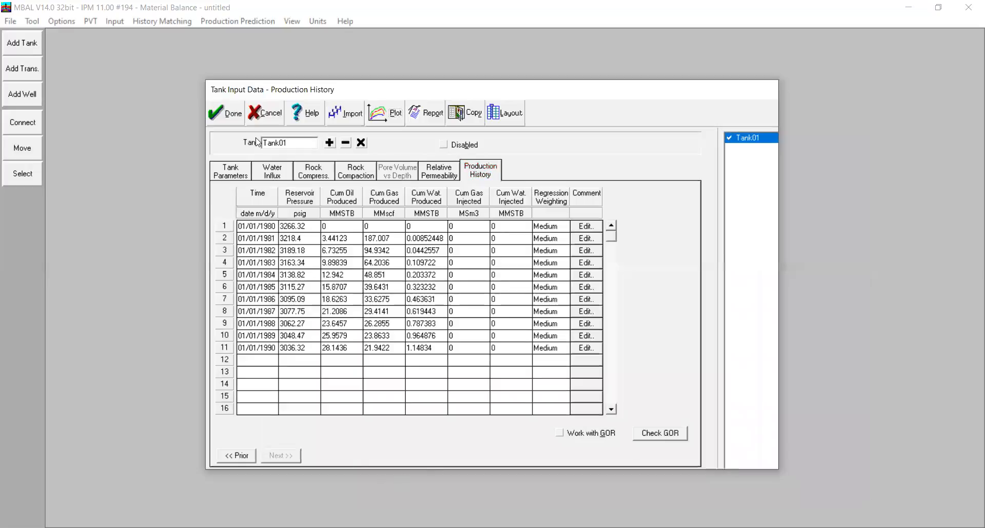
{"action": "left_click", "coordinate": [217, 106]}
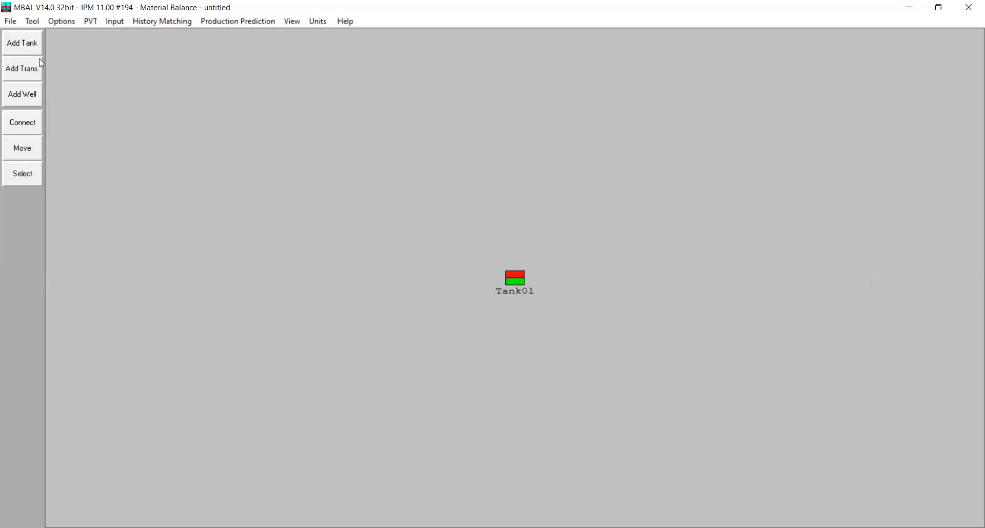
Add a second oil tank beside Tank01 and set its temperature to 210 deg F and initial pressure to 3266.32 psig
{"action": "left_click", "coordinate": [17, 68]}
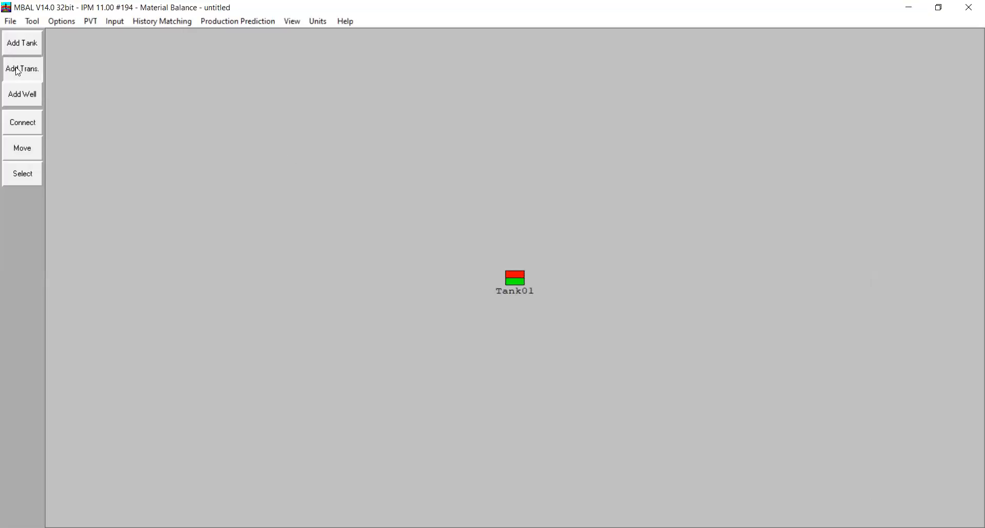
{"action": "left_click", "coordinate": [29, 43]}
{"action": "left_click", "coordinate": [676, 280]}
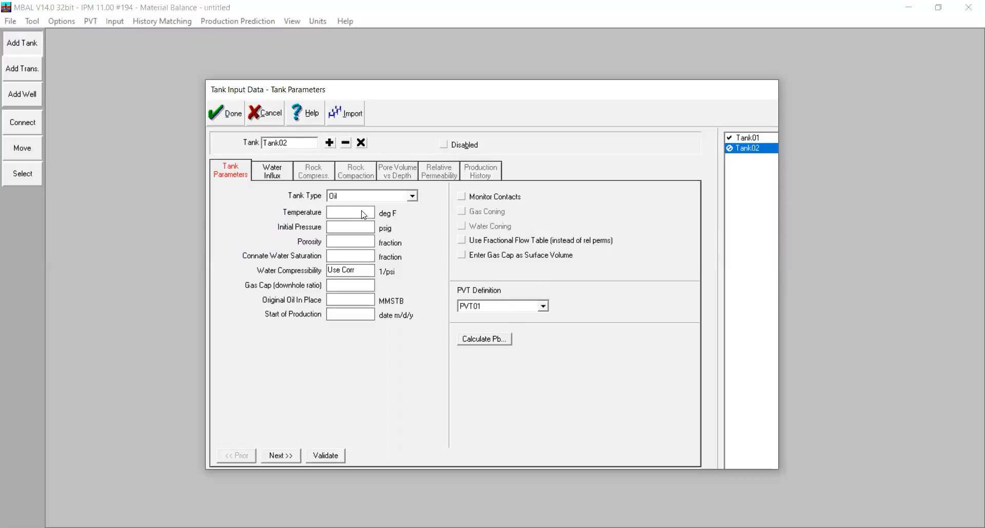
{"action": "type", "text": "210"}
{"action": "type", "text": "3266."}
{"action": "type", "text": "32"}
Set Tank02's porosity to 0.25, connate water saturation to 0, gas cap ratio to 0.1 and original oil in place to 480 MMSTB
{"action": "left_click", "coordinate": [328, 242]}
{"action": "type", "text": "0.25"}
{"action": "left_click", "coordinate": [328, 257]}
{"action": "type", "text": "0"}
{"action": "left_click", "coordinate": [341, 287]}
{"action": "type", "text": "0.1480"}
Set Tank02's start of production date to 01/01/1980
{"action": "left_click", "coordinate": [353, 317]}
{"action": "type", "text": "01"}
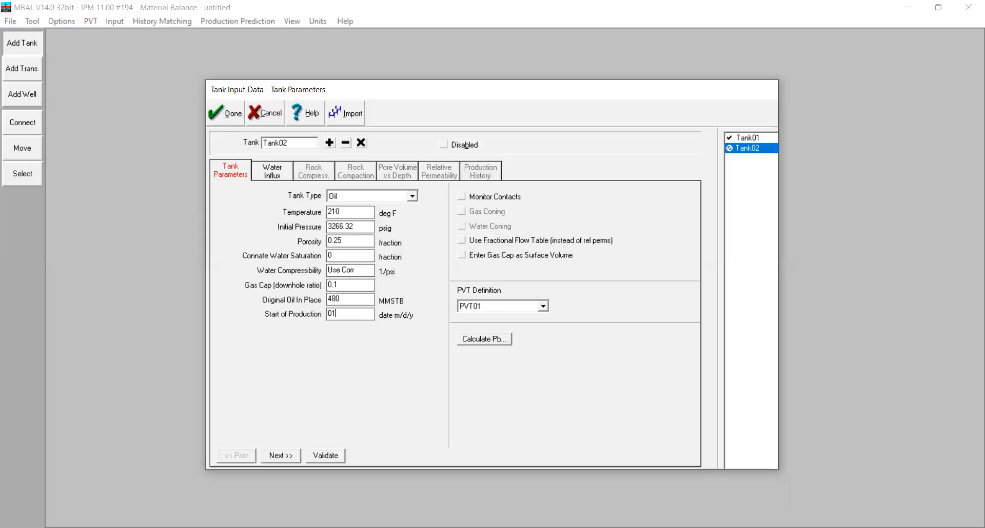
{"action": "type", "text": "/01/"}
{"action": "type", "text": "980"}
Review Tank02's water influx, rock compressibility and rock compaction settings
{"action": "left_click", "coordinate": [279, 175]}
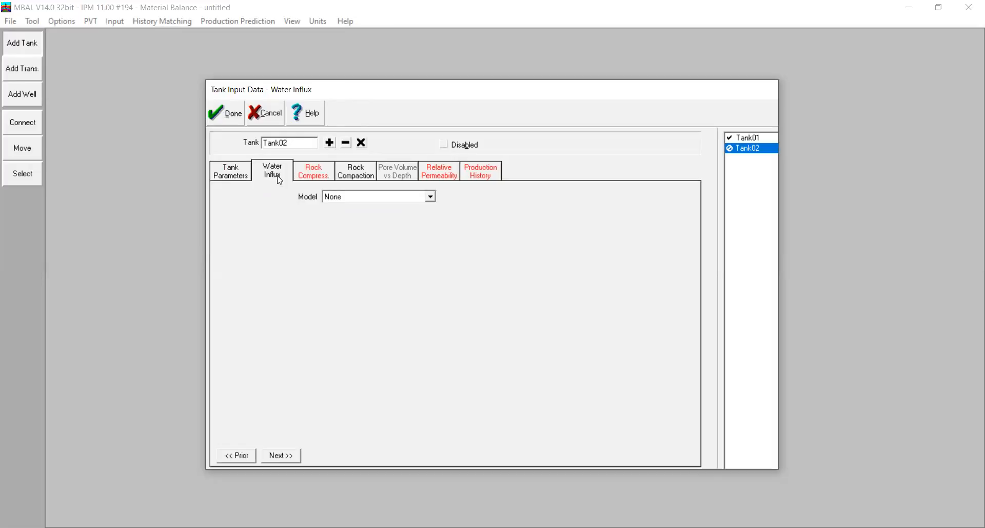
{"action": "left_click", "coordinate": [324, 172]}
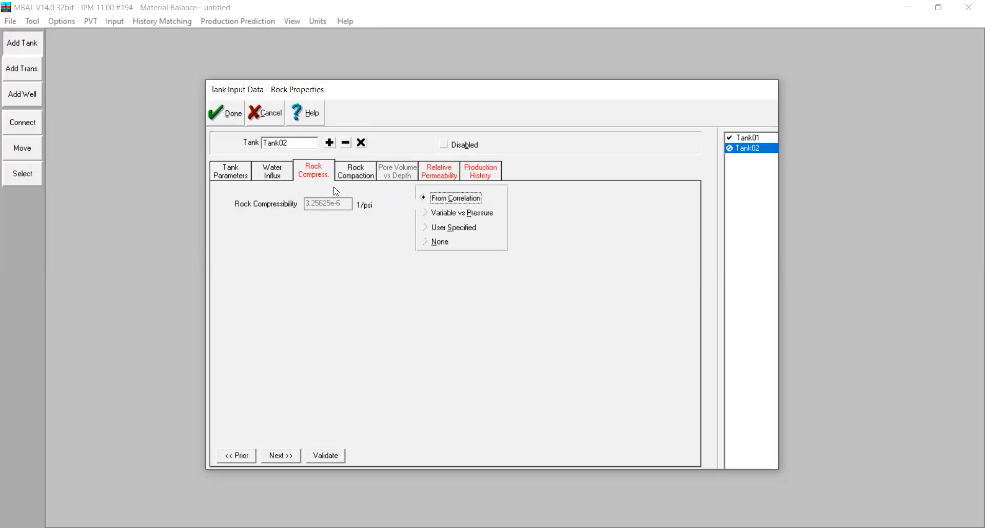
{"action": "left_click", "coordinate": [351, 174]}
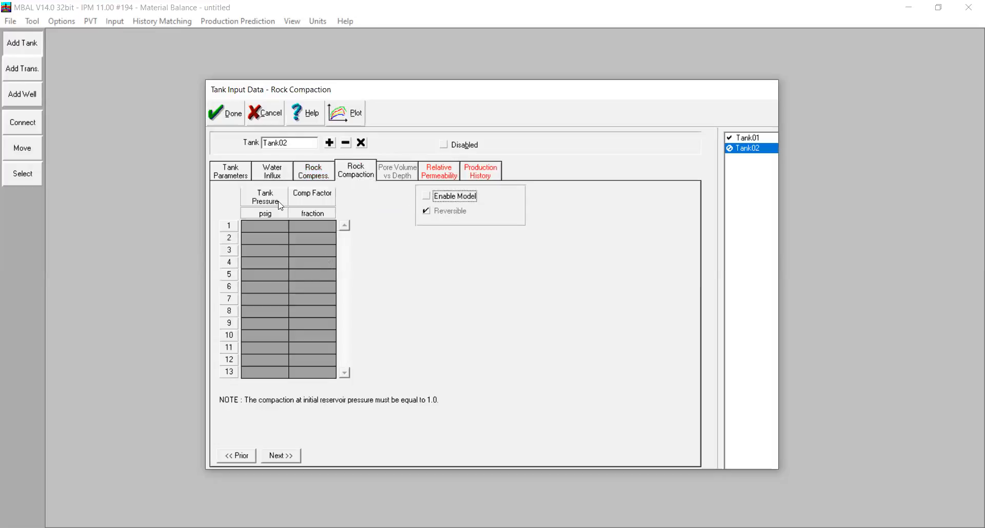
Paste the copied Corey function values into Tank02's relative permeability table
{"action": "left_click", "coordinate": [424, 177]}
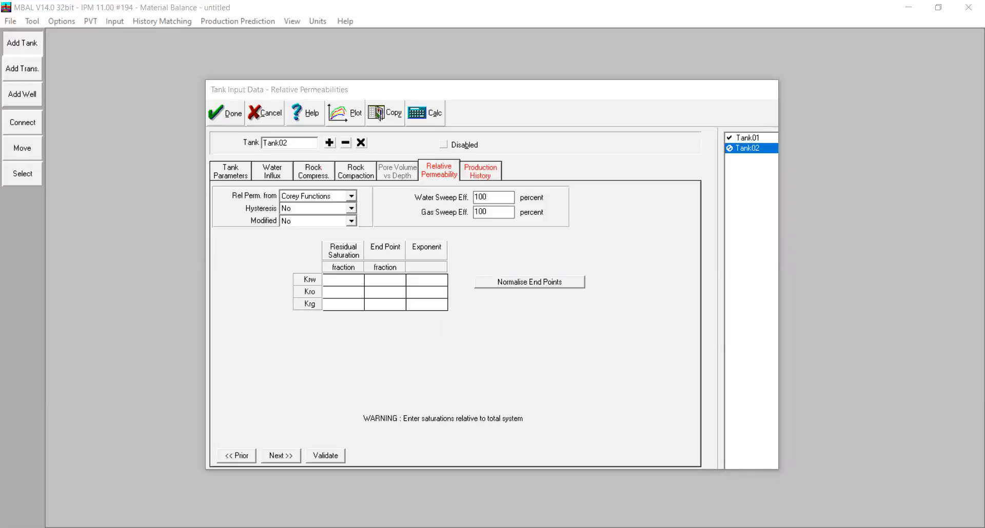
{"action": "right_click", "coordinate": [340, 249]}
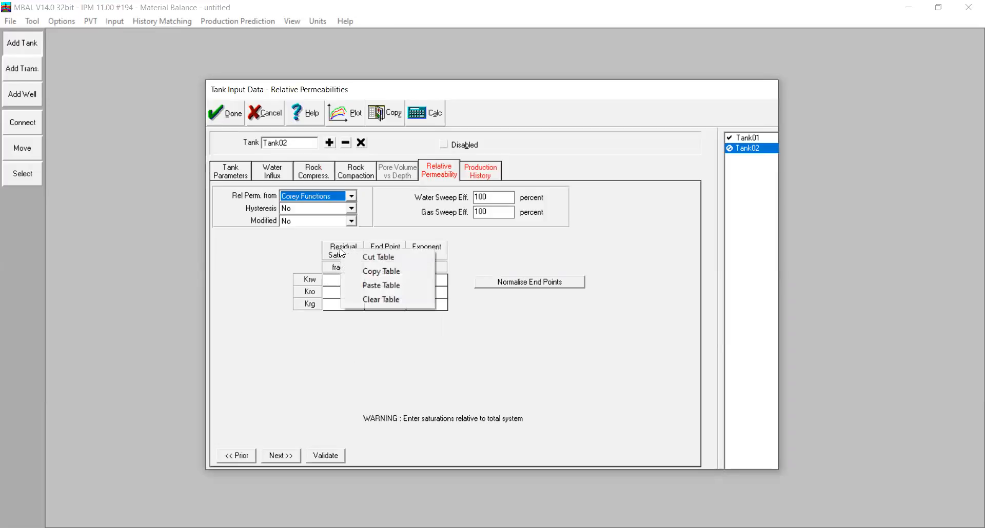
{"action": "left_click", "coordinate": [372, 288]}
Paste the copied yearly production data from 01/01/1980 to 01/01/1990 into Tank02's production history table
{"action": "left_click", "coordinate": [479, 174]}
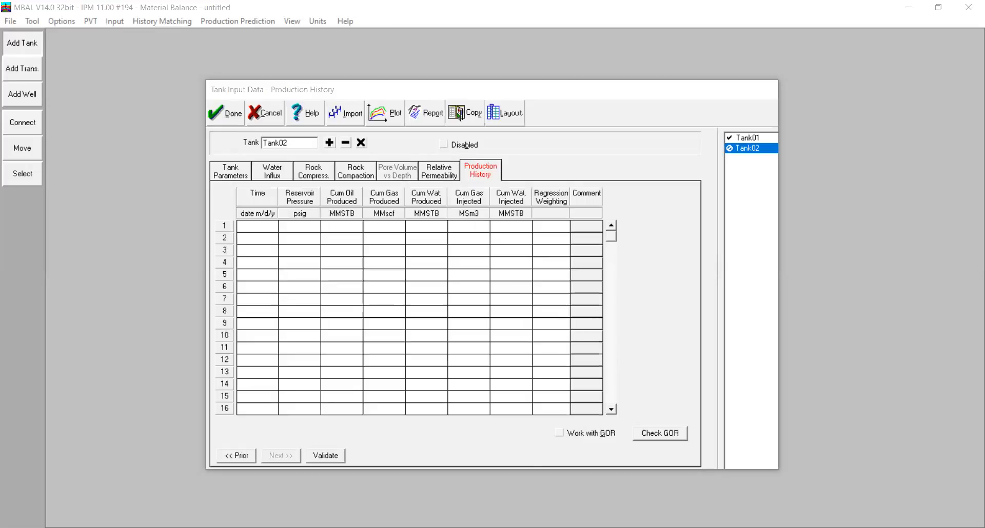
{"action": "right_click", "coordinate": [257, 191]}
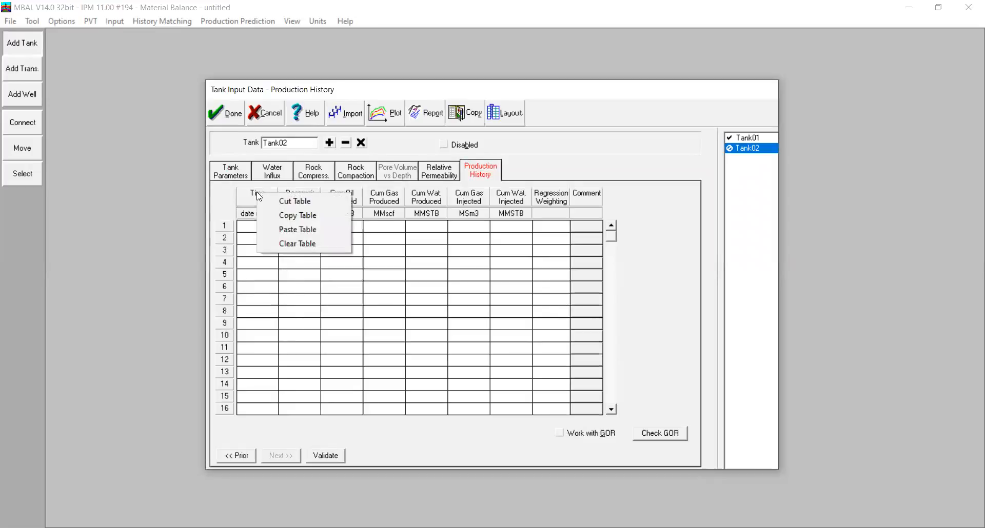
{"action": "left_click", "coordinate": [284, 226]}
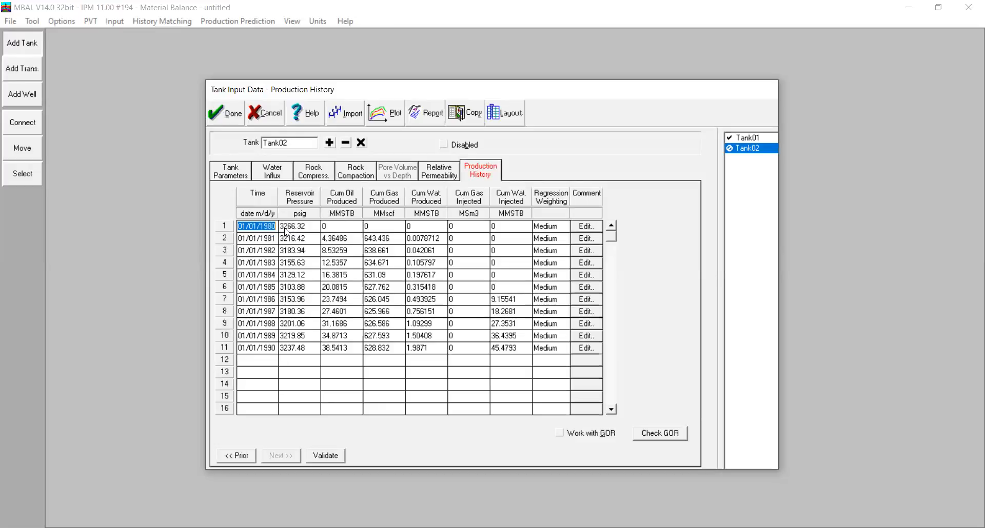
Inspect Tank02's reservoir pressure and cumulative oil production plot, and accept the validated tank data
{"action": "left_click", "coordinate": [372, 118]}
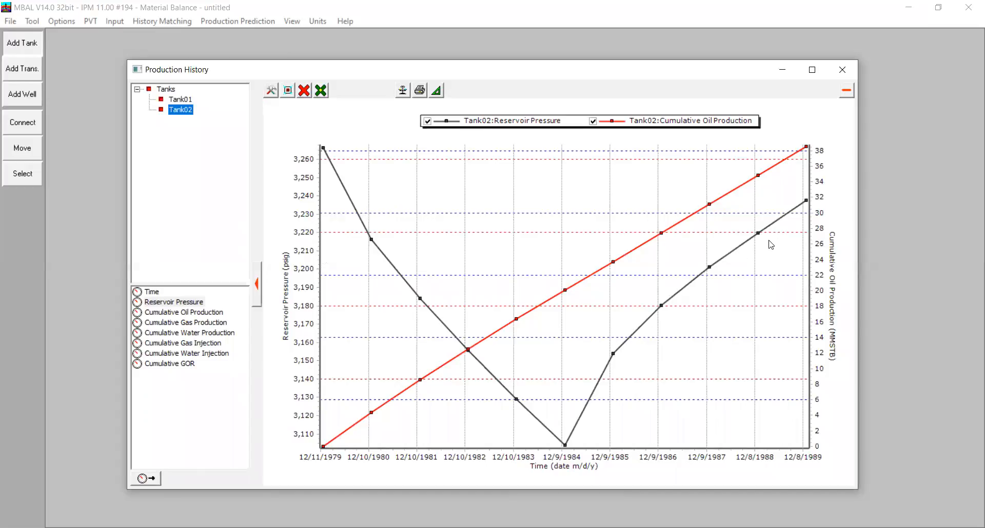
{"action": "left_click", "coordinate": [842, 70]}
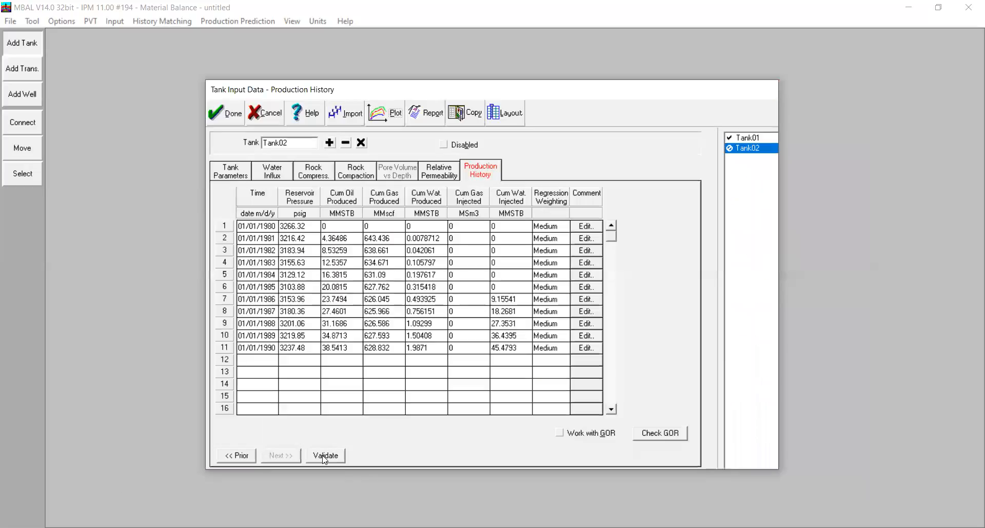
{"action": "left_click", "coordinate": [227, 114]}
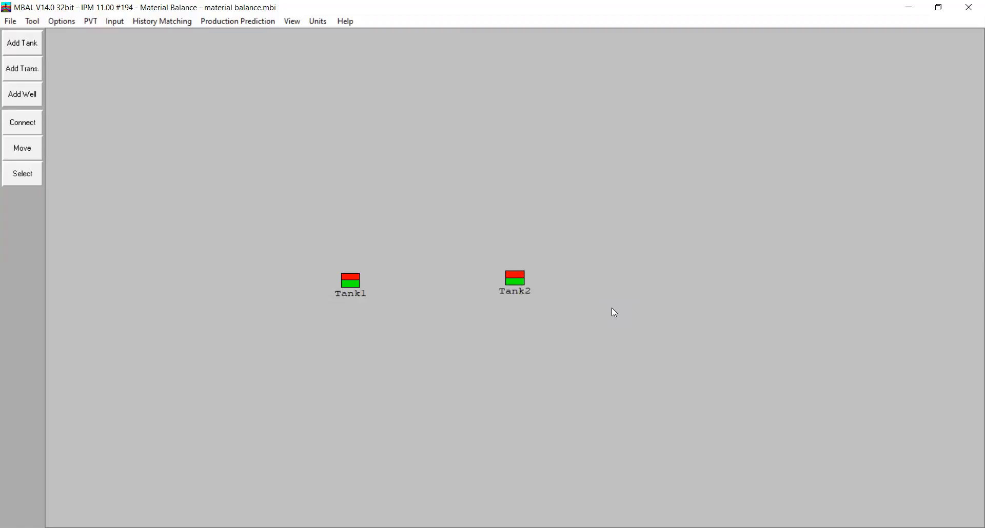
Open the history matching setup and accept a user-defined history step size of 15 days
{"action": "left_click", "coordinate": [161, 21]}
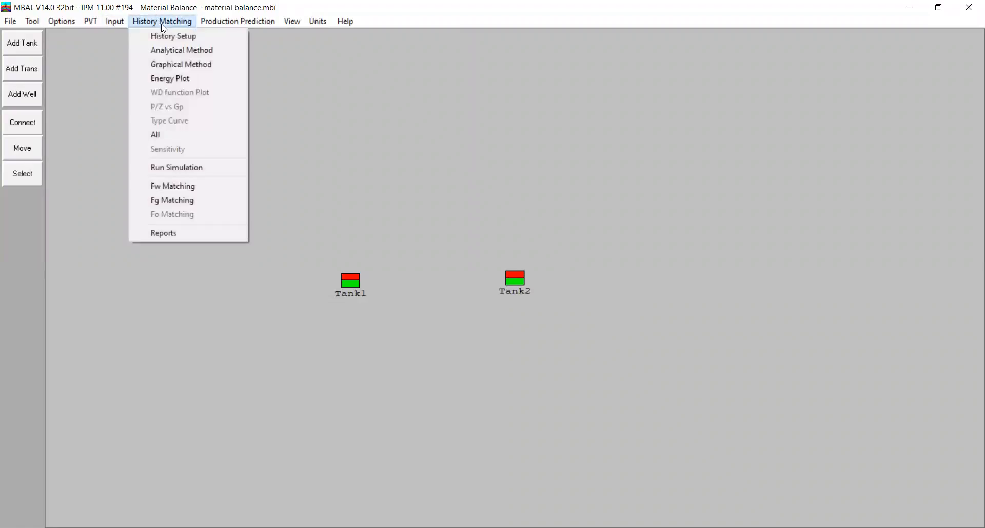
{"action": "left_click", "coordinate": [185, 40]}
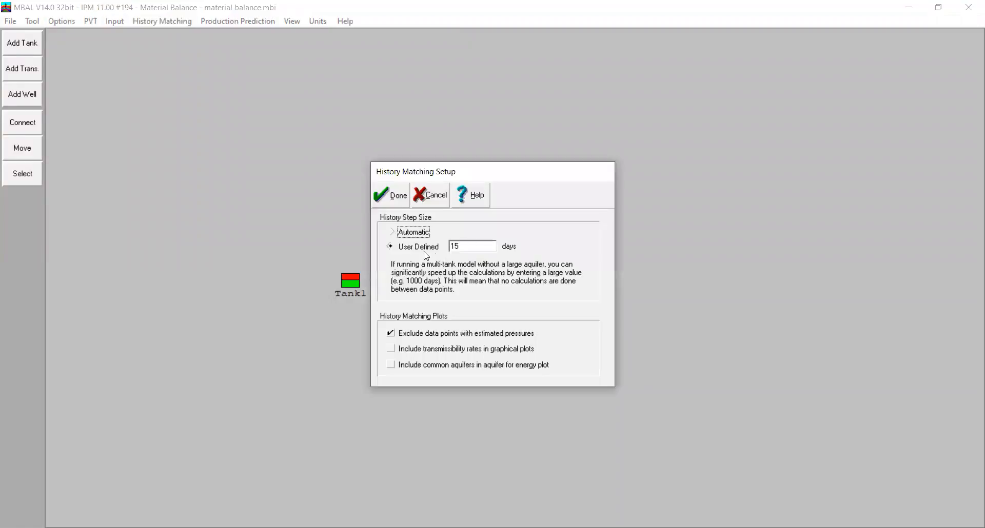
{"action": "double_click", "coordinate": [454, 247]}
{"action": "left_click", "coordinate": [468, 248]}
{"action": "left_click", "coordinate": [408, 199]}
Run the analytical method history match and compare the tank pressure plots of Tank2 and Tank1
{"action": "left_click", "coordinate": [148, 23]}
{"action": "left_click", "coordinate": [179, 52]}
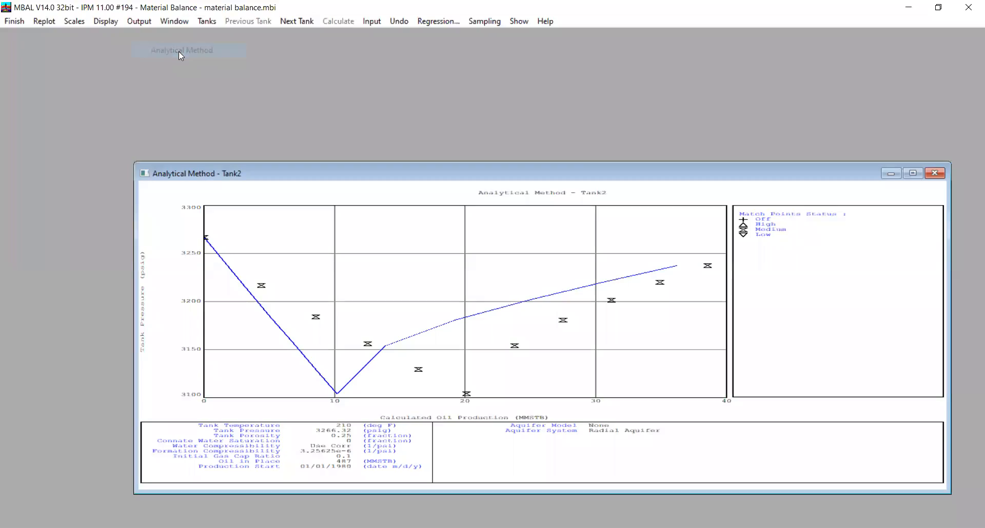
{"action": "left_click", "coordinate": [912, 173]}
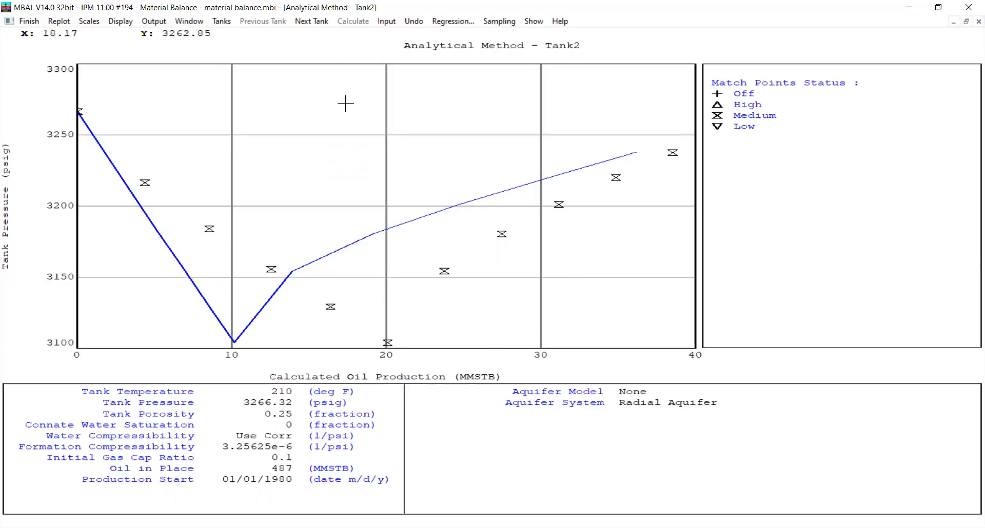
{"action": "left_click", "coordinate": [311, 21]}
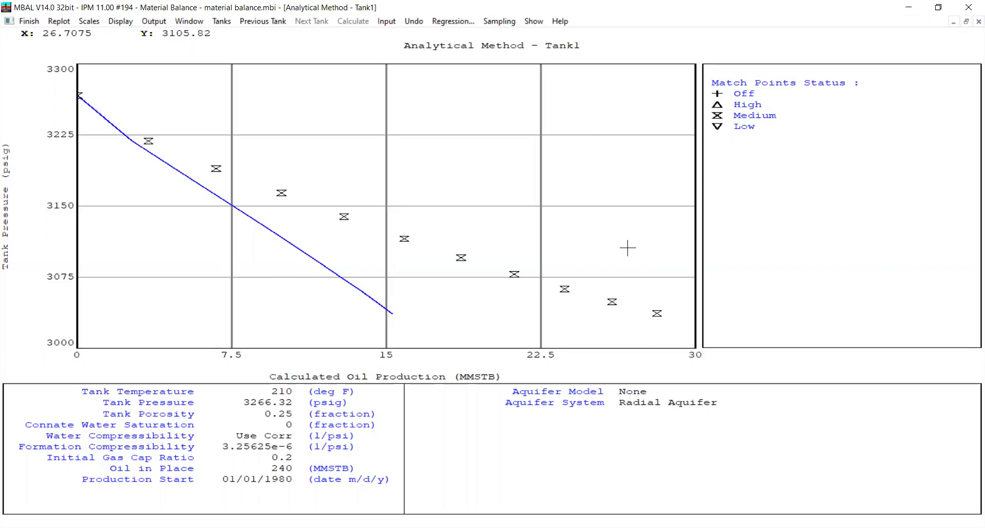
{"action": "left_click", "coordinate": [275, 21]}
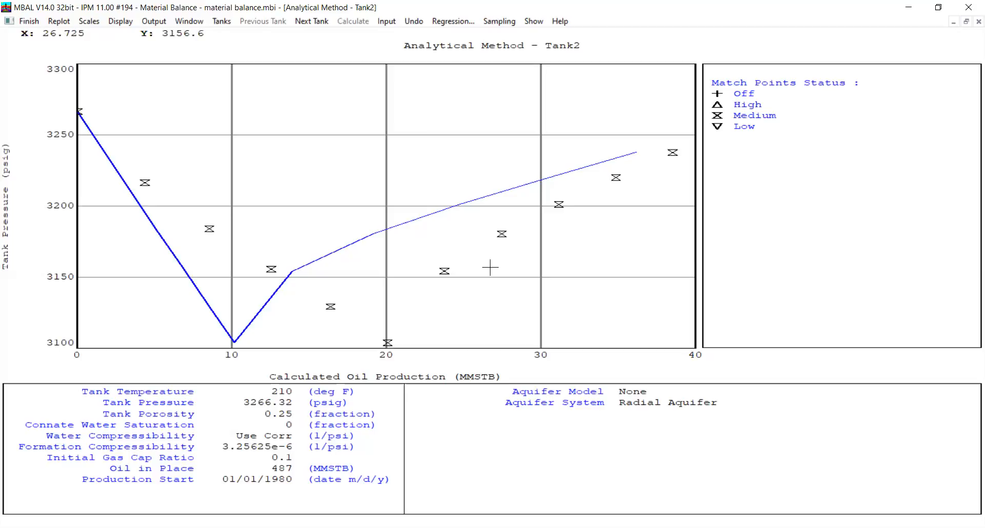
Switch off Tank2's match points 7 to 11 on the analytical plot and finish the plot
{"action": "left_click", "coordinate": [444, 272]}
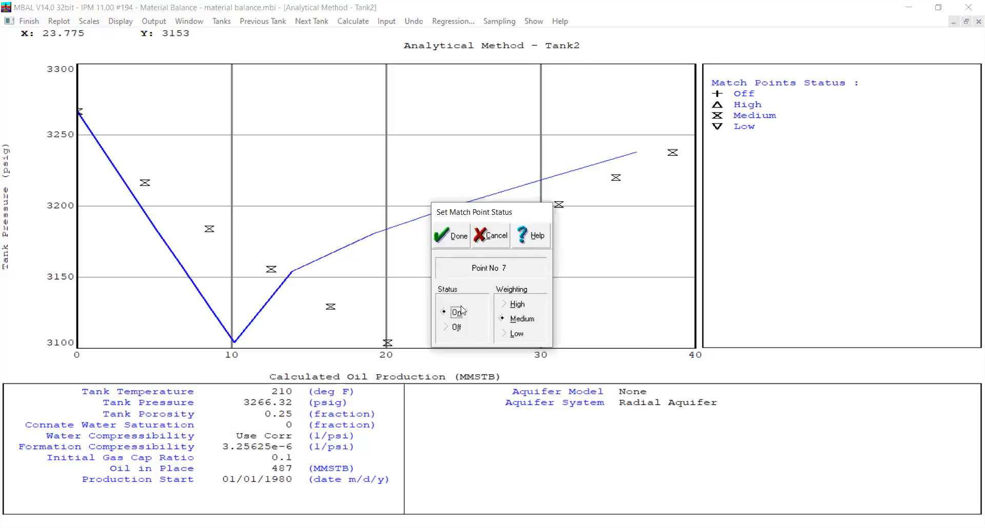
{"action": "left_click", "coordinate": [456, 328]}
{"action": "left_click", "coordinate": [452, 237]}
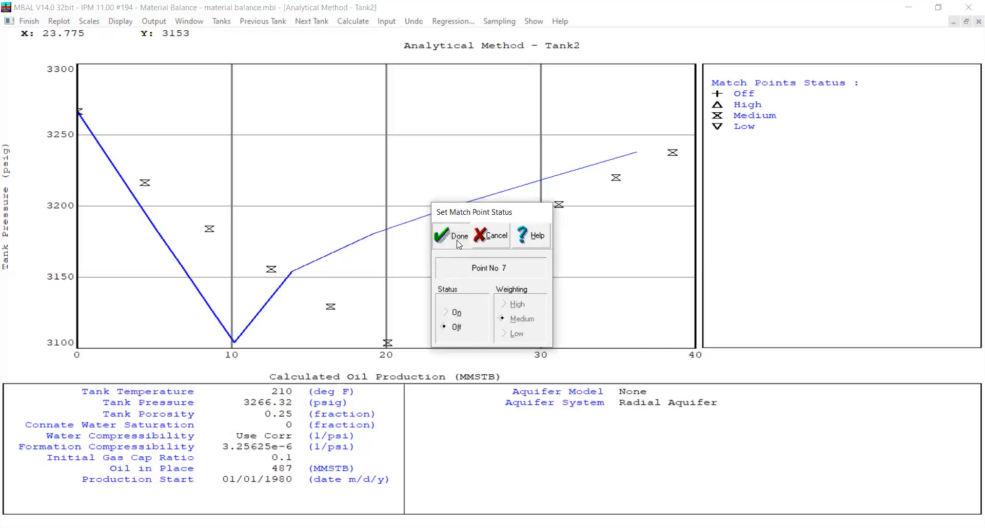
{"action": "left_click", "coordinate": [501, 238]}
{"action": "left_click", "coordinate": [457, 328]}
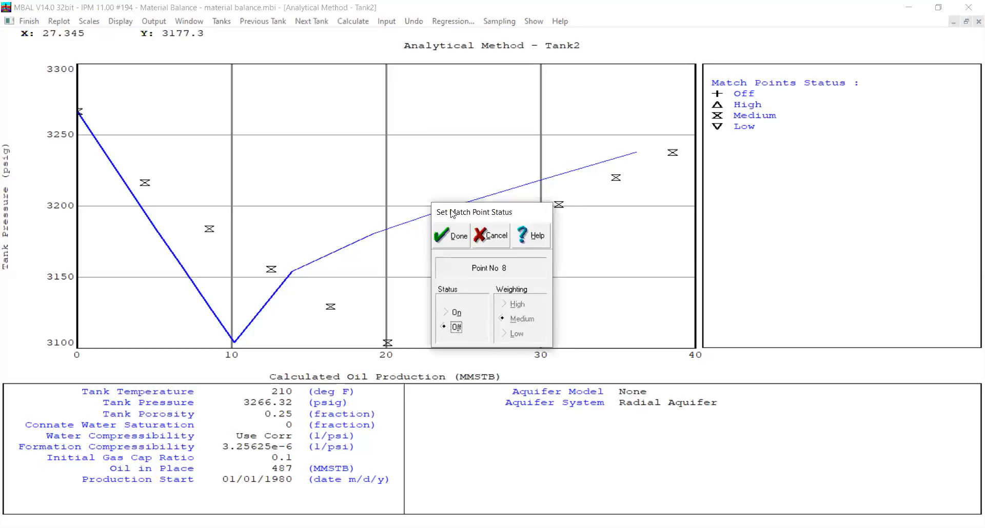
{"action": "left_click", "coordinate": [452, 237]}
{"action": "left_click", "coordinate": [556, 207]}
{"action": "left_click", "coordinate": [457, 327]}
{"action": "left_click", "coordinate": [455, 245]}
{"action": "left_click", "coordinate": [616, 177]}
{"action": "left_click", "coordinate": [456, 327]}
{"action": "left_click", "coordinate": [456, 245]}
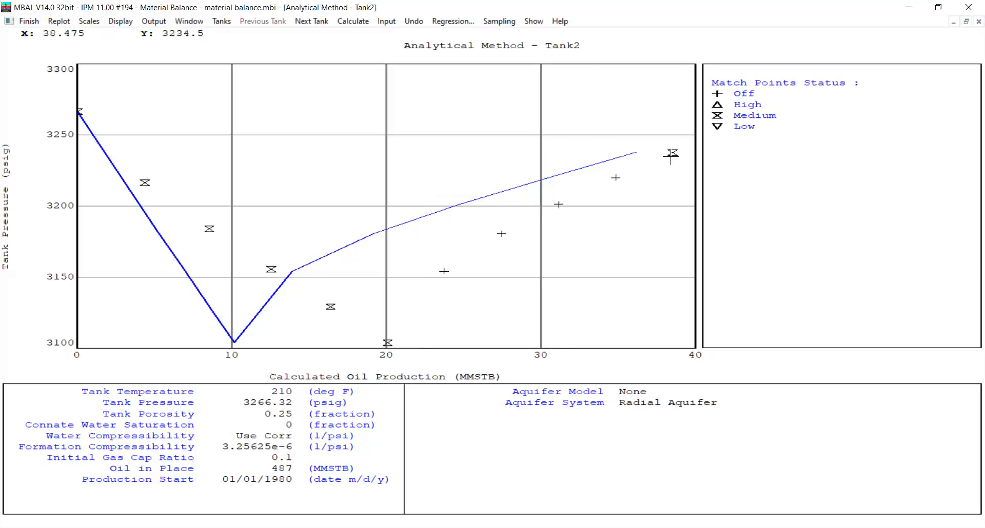
{"action": "left_click", "coordinate": [671, 156]}
{"action": "left_click", "coordinate": [456, 327]}
{"action": "left_click", "coordinate": [456, 245]}
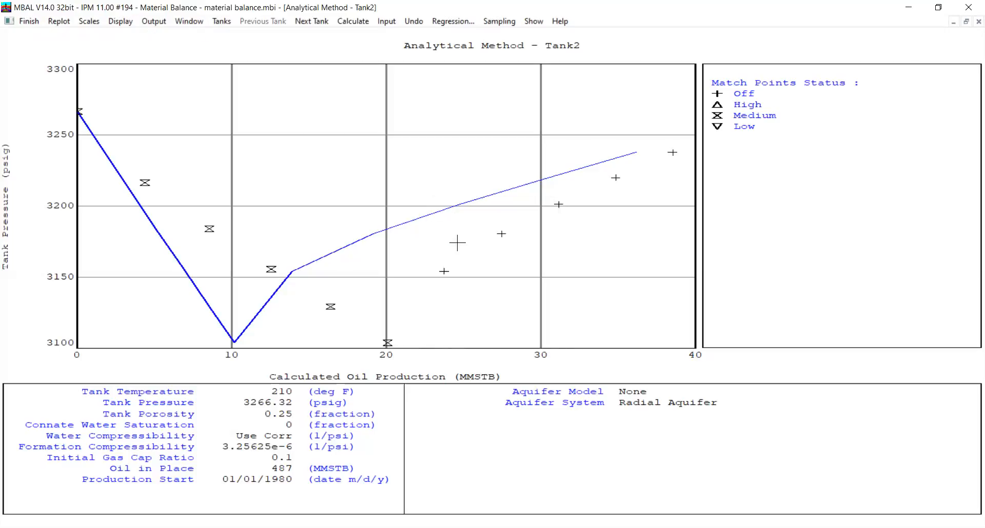
{"action": "left_click", "coordinate": [31, 22]}
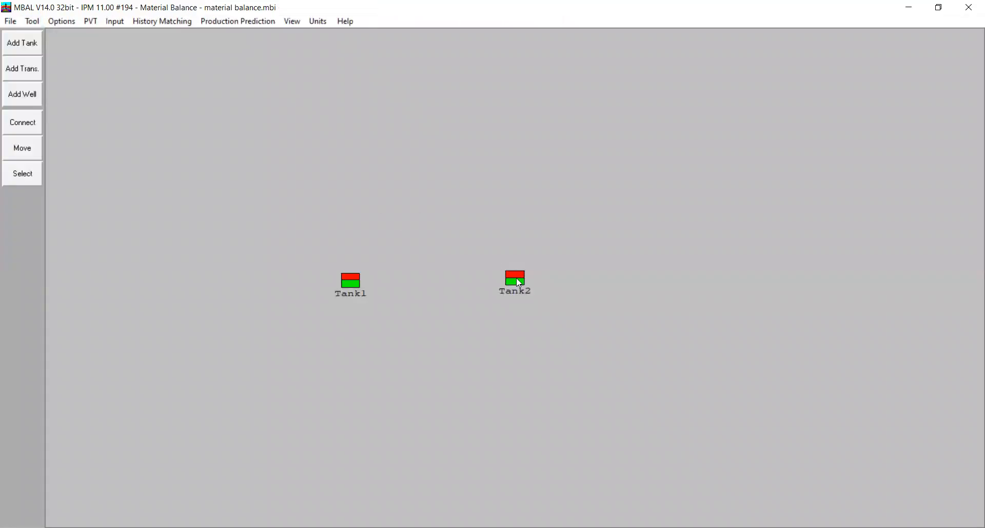
Set Tank2's water influx model to Hurst-van Everdingen-Modified
{"action": "double_click", "coordinate": [515, 278]}
{"action": "left_click", "coordinate": [272, 171]}
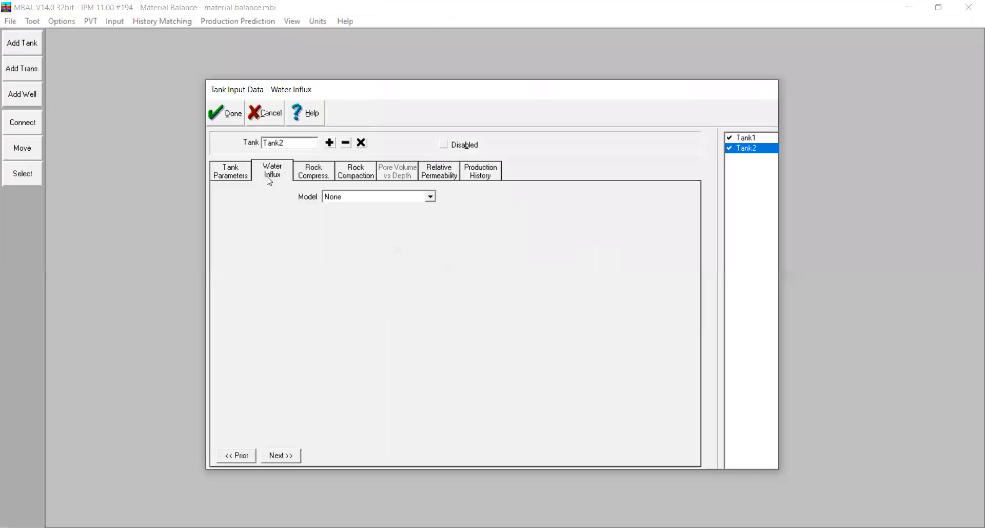
{"action": "left_click", "coordinate": [361, 198]}
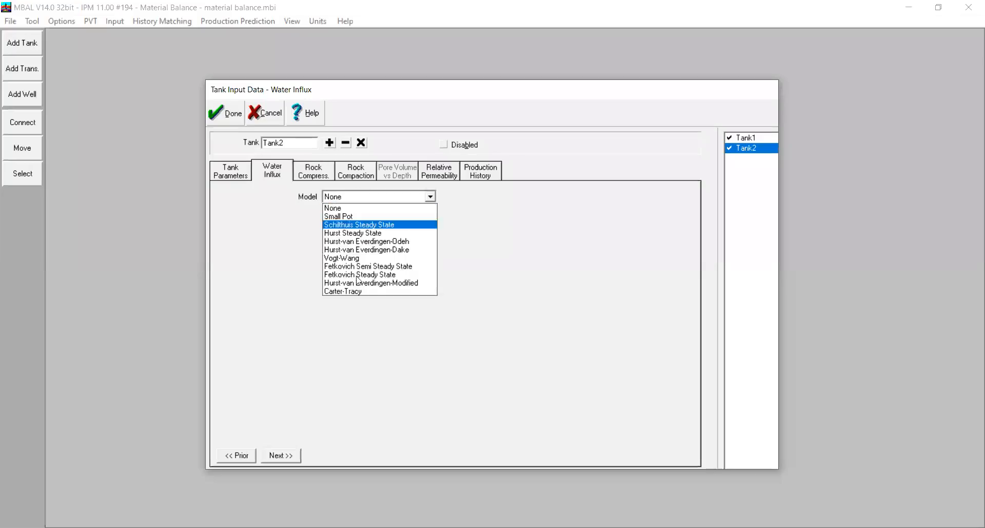
{"action": "left_click", "coordinate": [399, 287]}
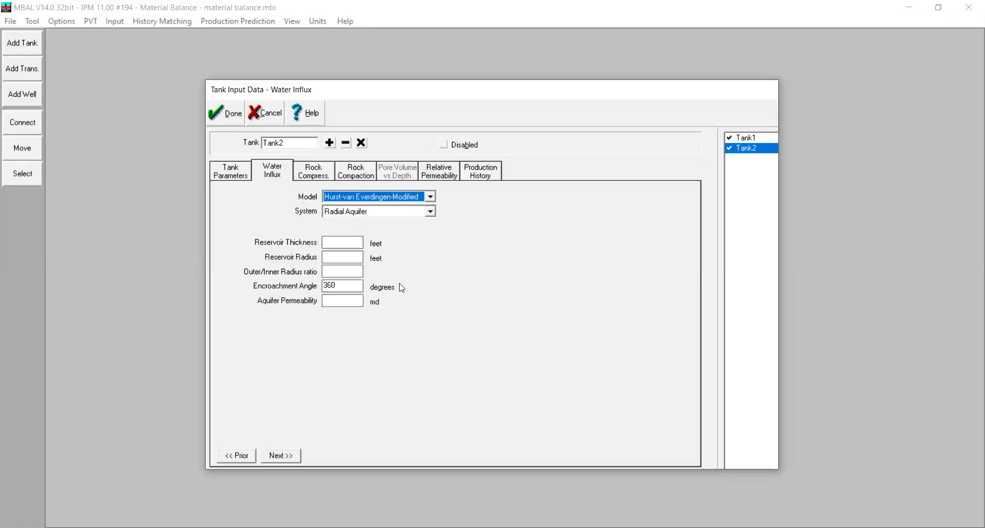
Give Tank2's radial aquifer a 100 ft thickness, 13455 ft reservoir radius, 3.7 radius ratio, 190-degree encroachment angle and 177 md permeability
{"action": "left_click", "coordinate": [345, 248]}
{"action": "type", "text": "100"}
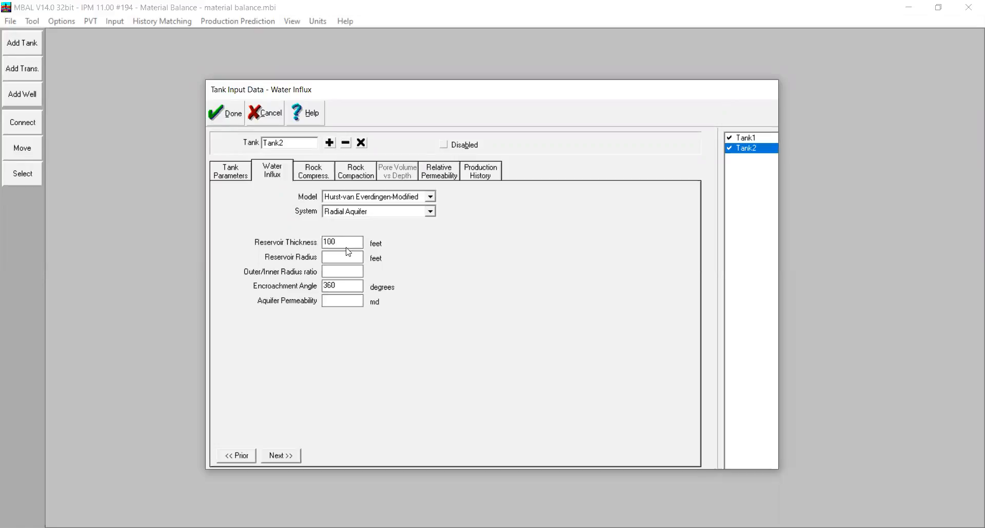
{"action": "left_click", "coordinate": [356, 259]}
{"action": "type", "text": "13455"}
{"action": "left_click", "coordinate": [344, 275]}
{"action": "type", "text": "3.7"}
{"action": "key", "text": "Tab"}
{"action": "type", "text": "190"}
{"action": "left_click", "coordinate": [329, 300]}
{"action": "type", "text": "177"}
{"action": "left_click", "coordinate": [229, 112]}
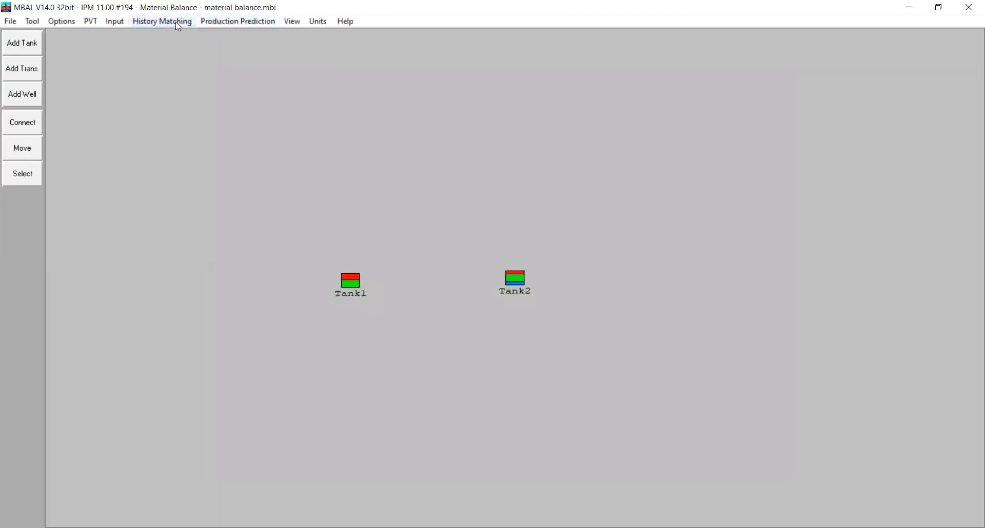
Reopen Tank2's analytical method plot with the aquifer included and open its regression setup
{"action": "left_click", "coordinate": [162, 21]}
{"action": "left_click", "coordinate": [188, 50]}
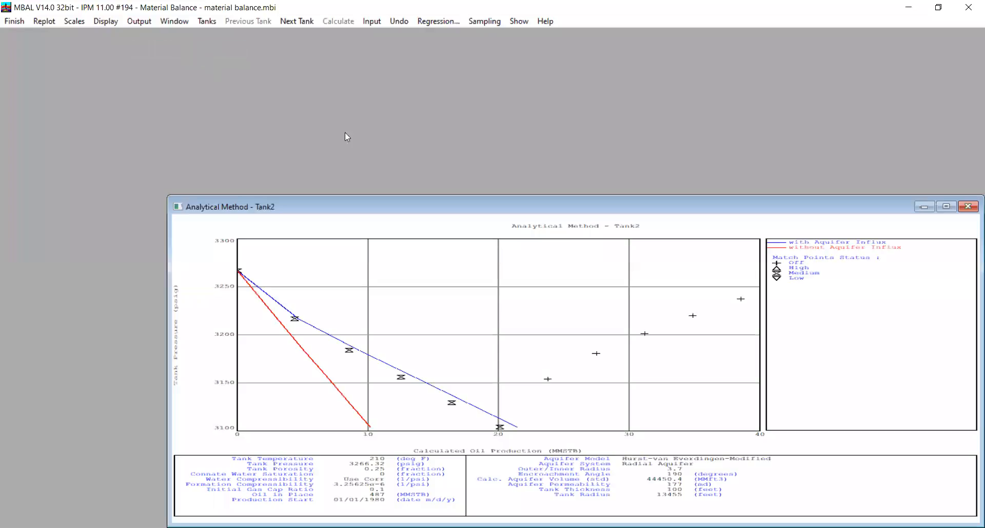
{"action": "left_click", "coordinate": [943, 204]}
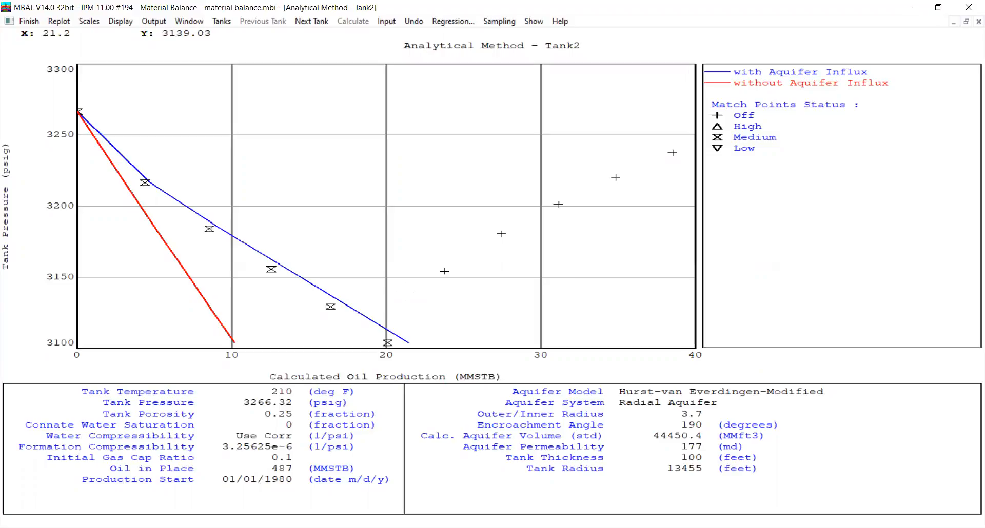
{"action": "left_click", "coordinate": [451, 21]}
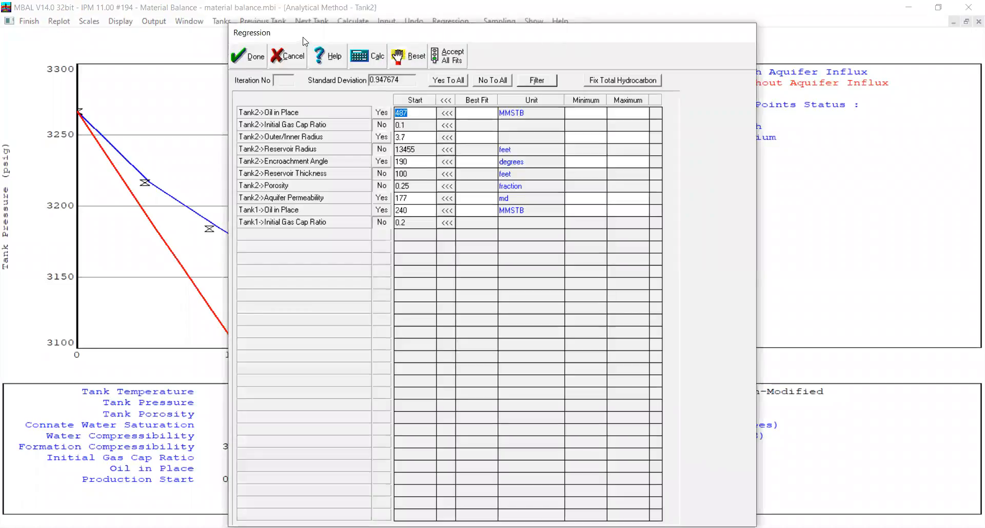
{"action": "left_click_drag", "start_coordinate": [314, 36], "coordinate": [361, 25]}
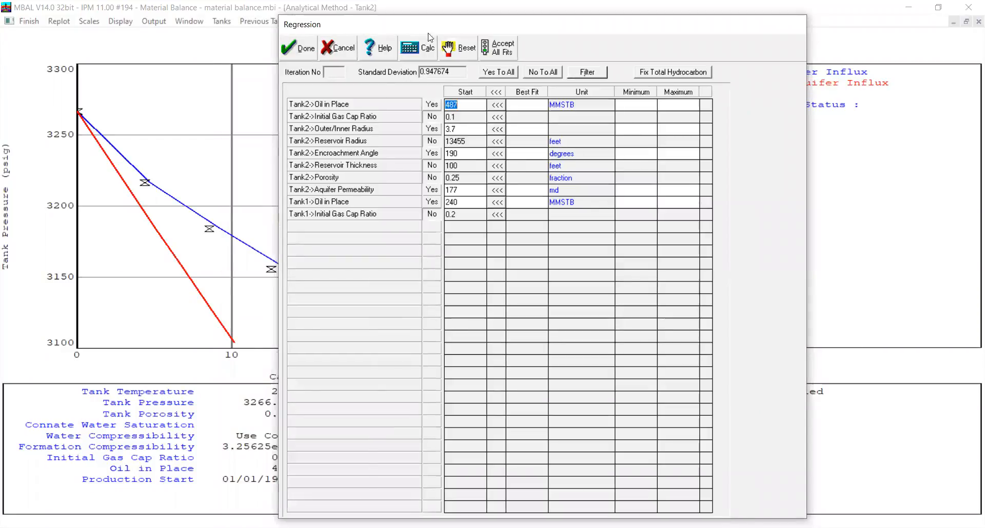
Restrict the regression to Tank2's oil in place, initial gas cap ratio, outer/inner radius, reservoir radius, encroachment angle and aquifer permeability
{"action": "left_click", "coordinate": [540, 75]}
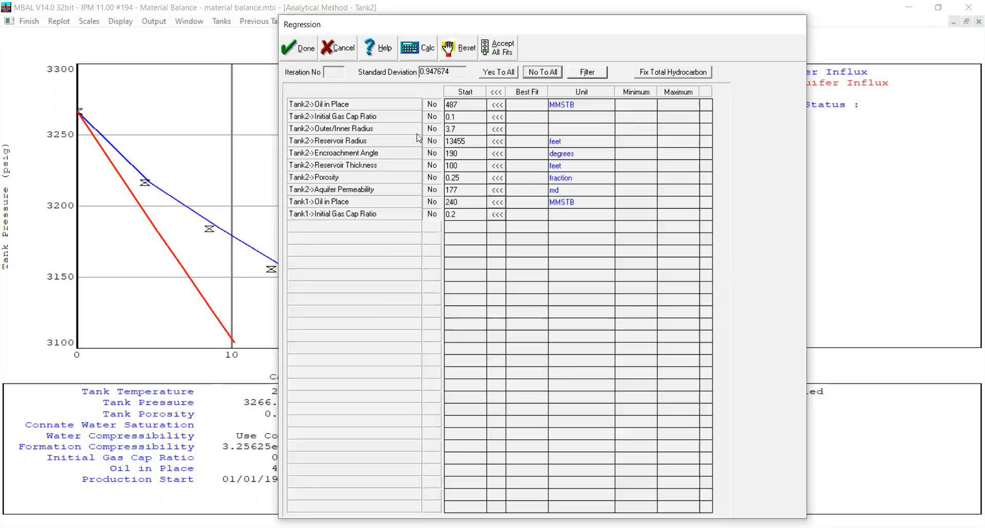
{"action": "left_click", "coordinate": [433, 105]}
{"action": "left_click", "coordinate": [432, 117]}
{"action": "left_click", "coordinate": [433, 129]}
{"action": "left_click", "coordinate": [433, 141]}
{"action": "left_click", "coordinate": [432, 154]}
{"action": "left_click", "coordinate": [432, 166]}
{"action": "left_click", "coordinate": [431, 178]}
{"action": "left_click", "coordinate": [432, 190]}
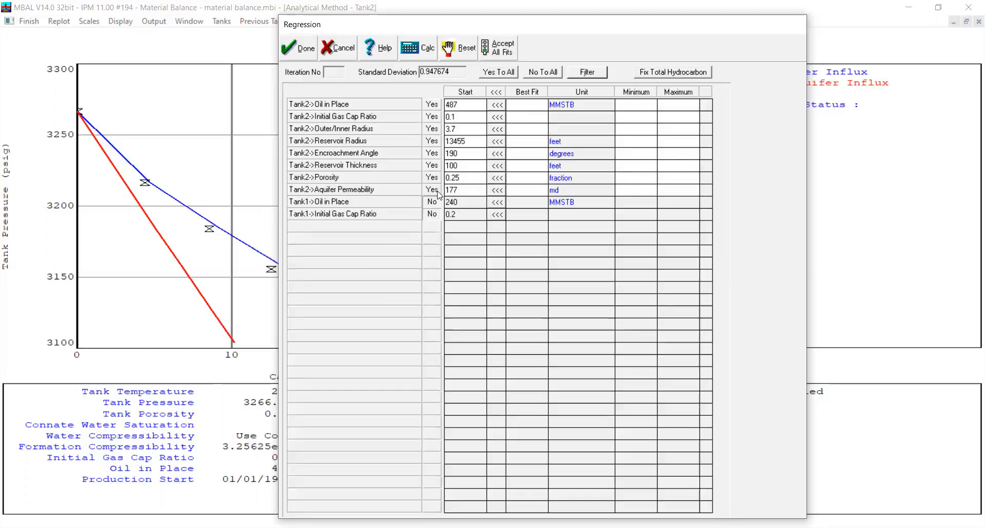
{"action": "left_click", "coordinate": [437, 177]}
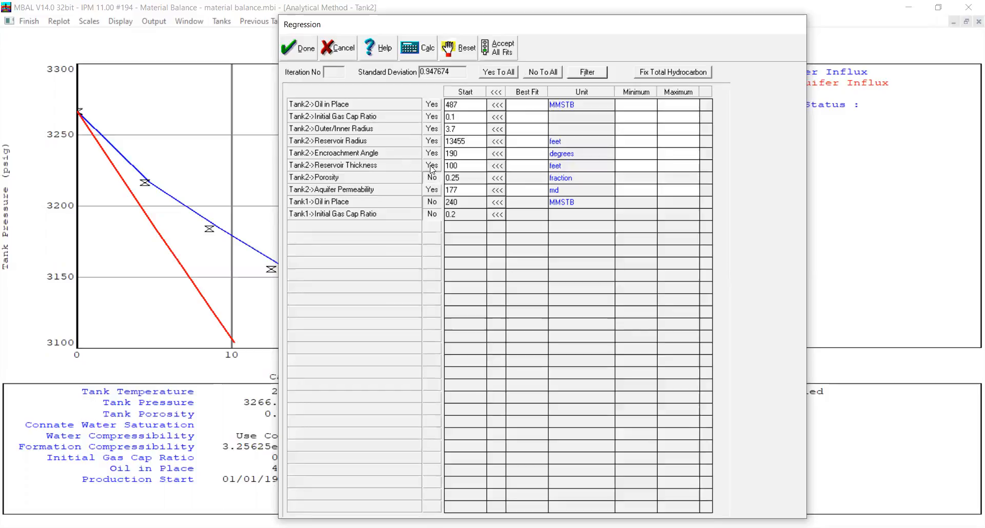
{"action": "left_click", "coordinate": [433, 165]}
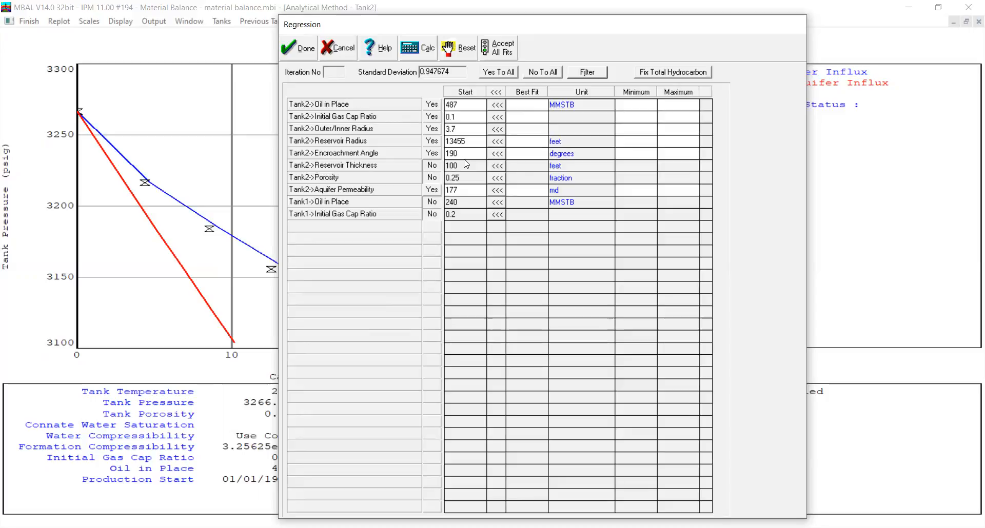
Run the Tank2 regression and rerun it with oil in place limited to 477–478 MMSTB and encroachment angle to 190–193 degrees
{"action": "left_click", "coordinate": [413, 50]}
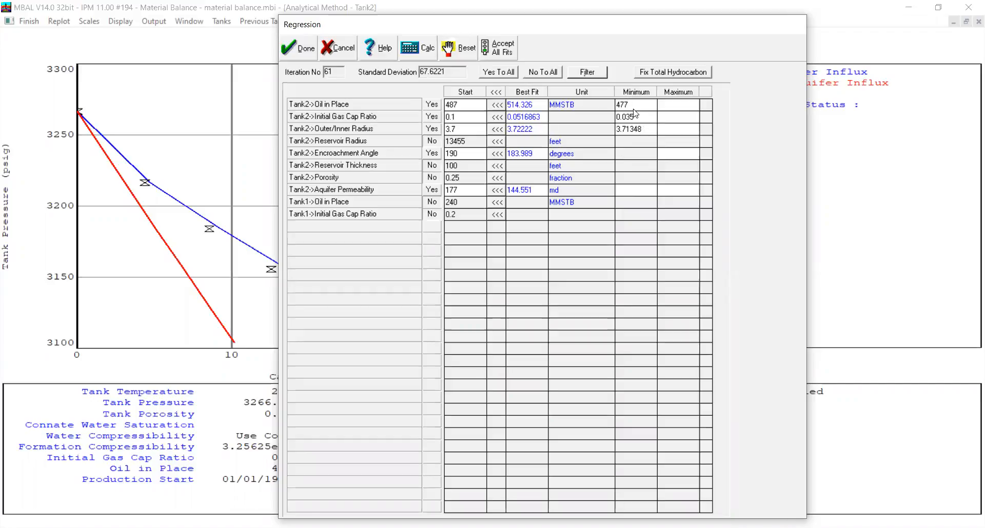
{"action": "left_click", "coordinate": [635, 116]}
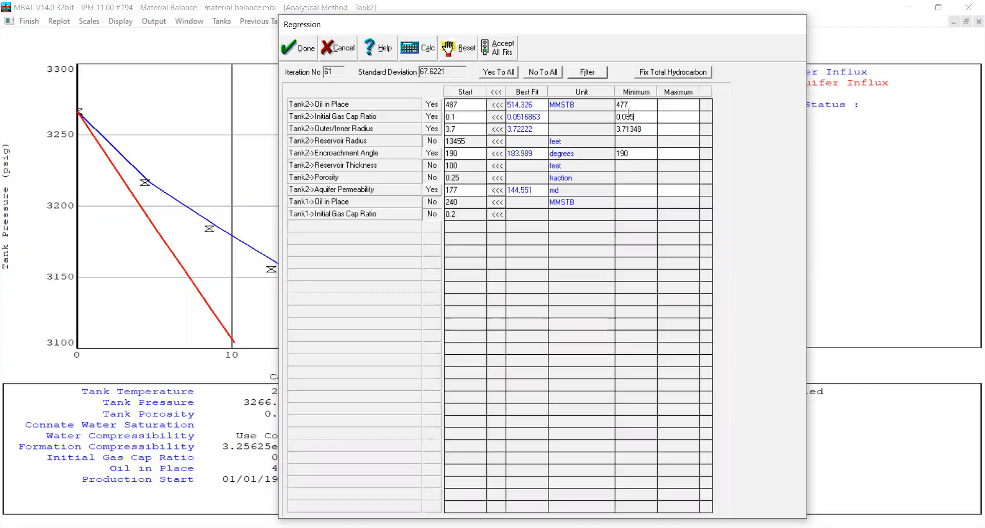
{"action": "left_click", "coordinate": [426, 53]}
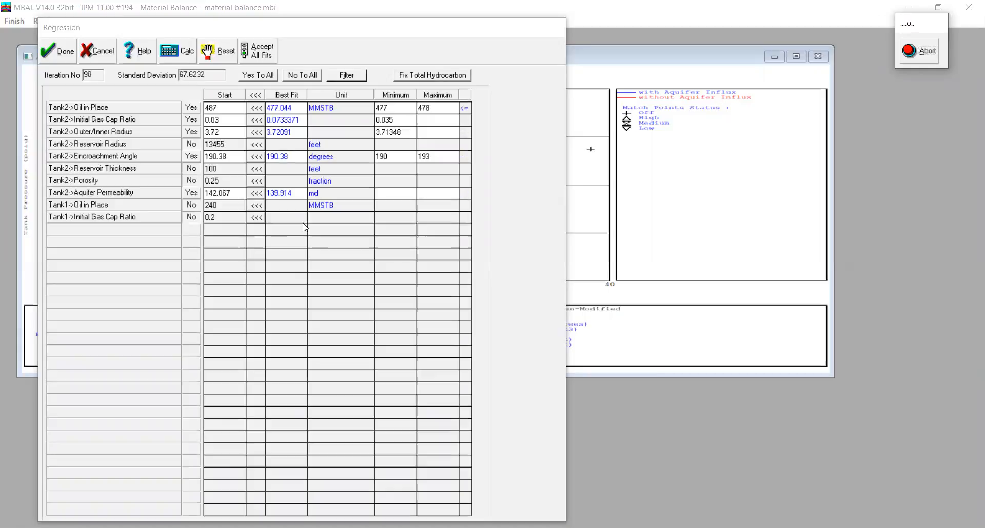
Stop the running regression and accept all best-fit values into Tank2's model
{"action": "left_click", "coordinate": [919, 55]}
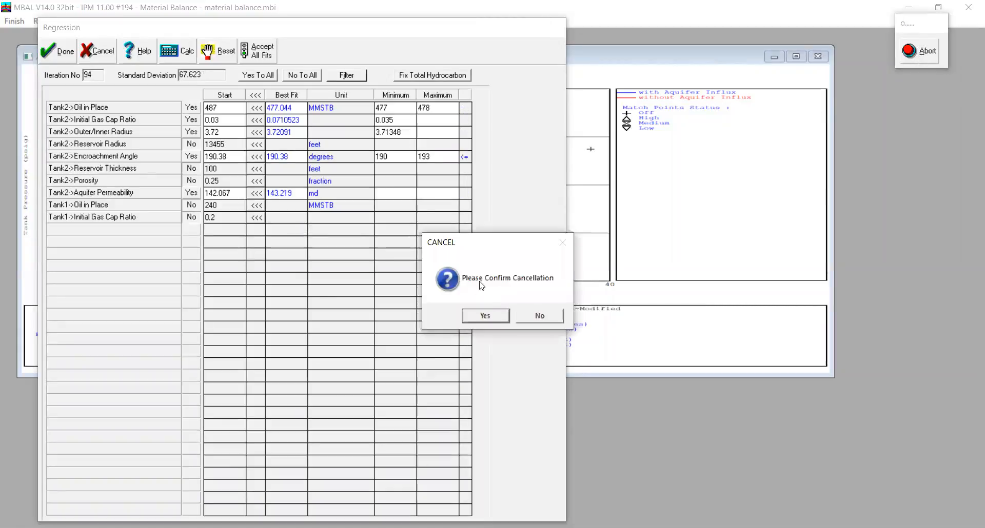
{"action": "left_click", "coordinate": [485, 316]}
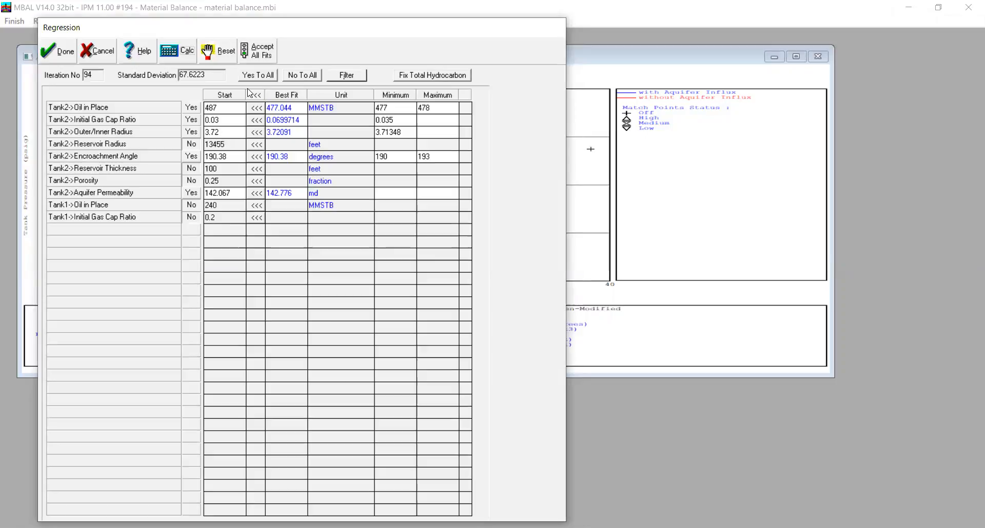
{"action": "left_click", "coordinate": [258, 53]}
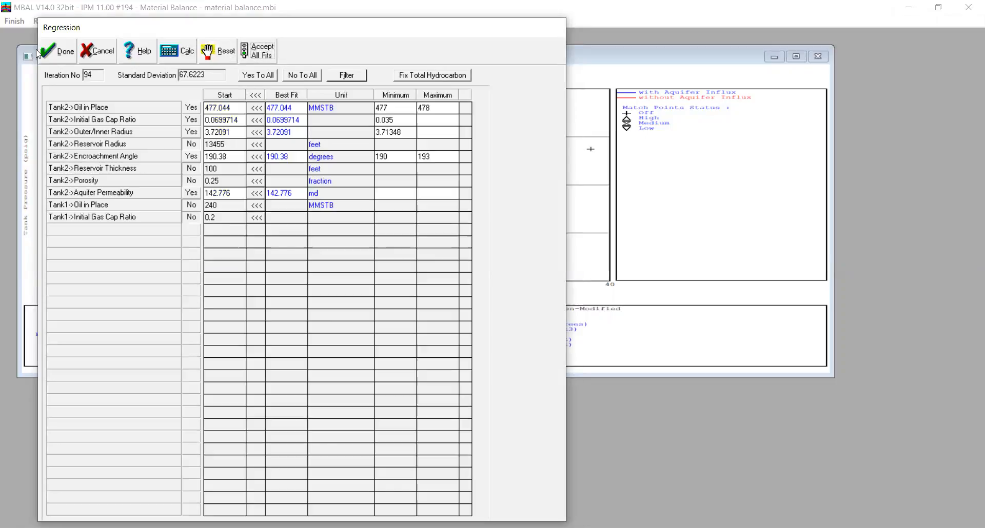
{"action": "left_click", "coordinate": [58, 53]}
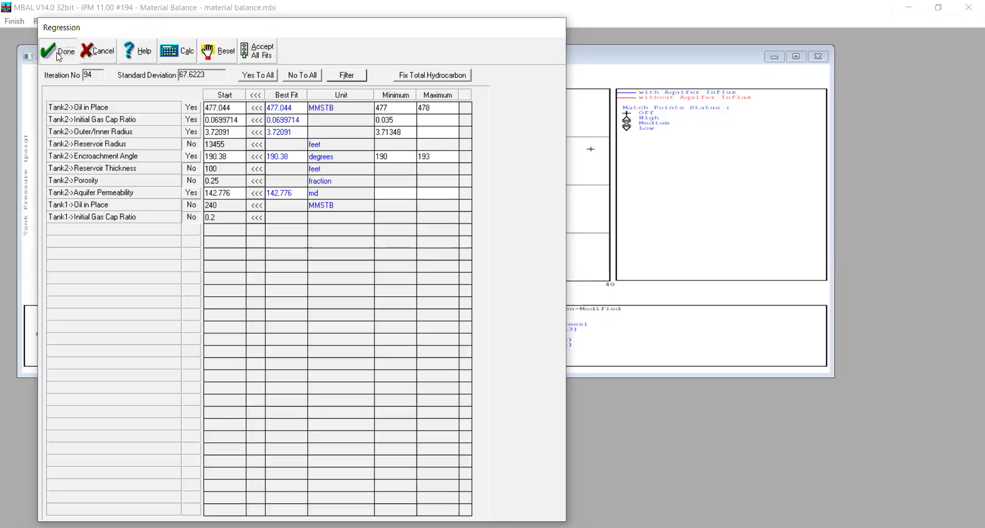
{"action": "left_click", "coordinate": [796, 56]}
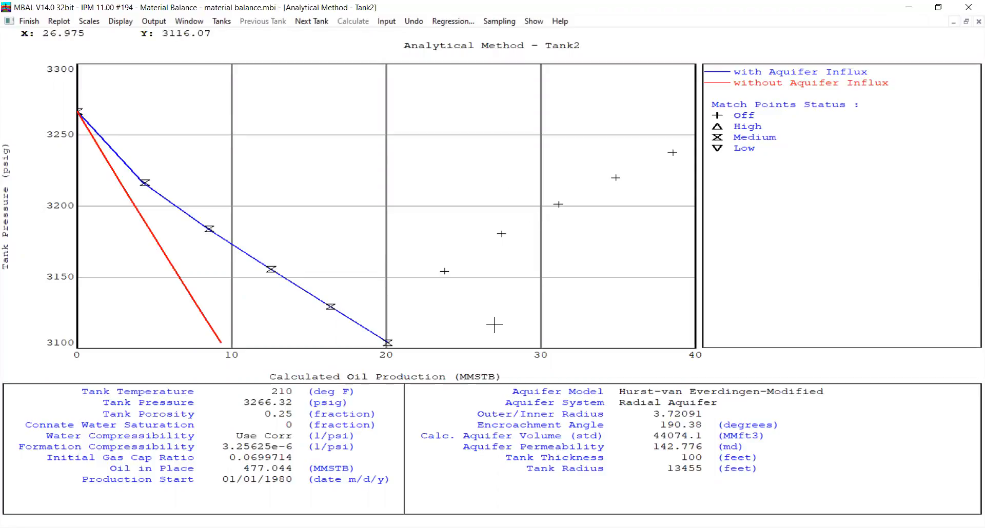
Switch the analytical plot to Tank1 and turn off match points 5, 6 and 7
{"action": "left_click", "coordinate": [315, 21]}
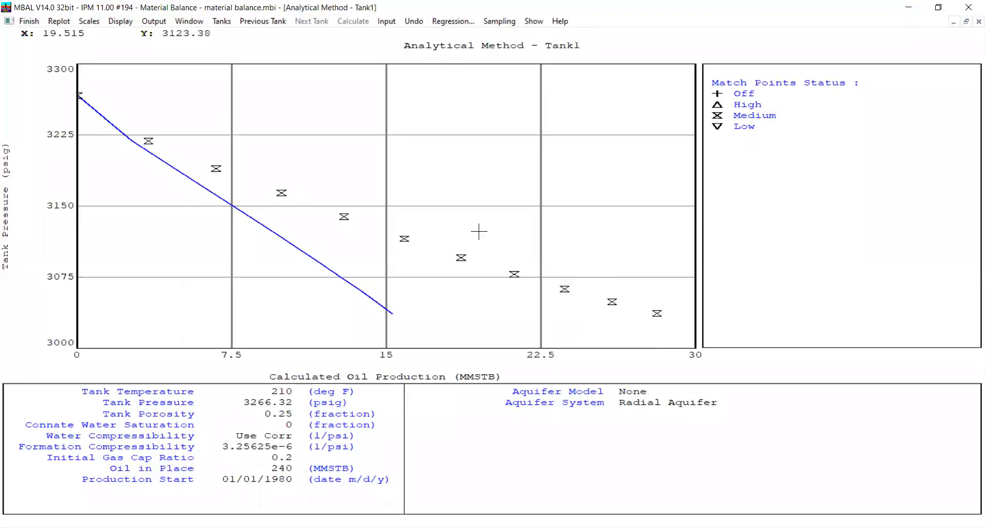
{"action": "left_click", "coordinate": [404, 239]}
{"action": "left_click", "coordinate": [450, 326]}
{"action": "key", "text": "Return"}
{"action": "left_click", "coordinate": [405, 238]}
{"action": "key", "text": "Return"}
{"action": "left_click", "coordinate": [461, 258]}
{"action": "left_click", "coordinate": [452, 327]}
{"action": "key", "text": "Return"}
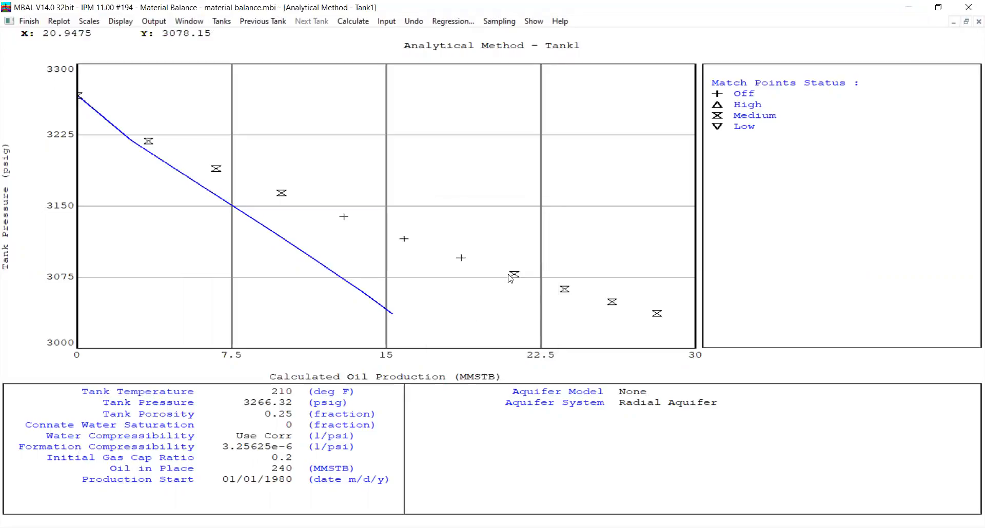
Turn off Tank1's remaining late match points 8, 9, 10 and 11 on the analytical plot
{"action": "left_click", "coordinate": [510, 275]}
{"action": "left_click", "coordinate": [451, 327]}
{"action": "key", "text": "Return"}
{"action": "left_click", "coordinate": [563, 290]}
{"action": "left_click", "coordinate": [451, 327]}
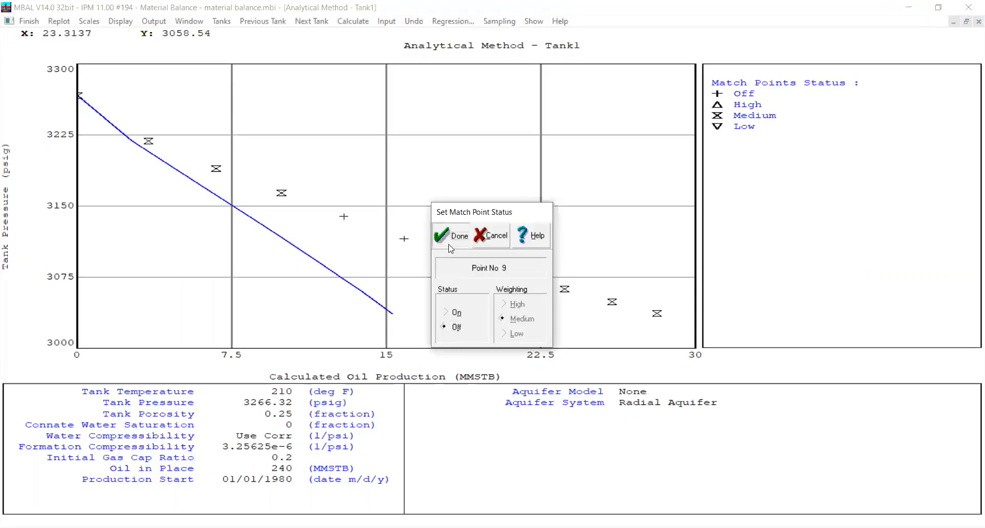
{"action": "key", "text": "Return"}
{"action": "left_click", "coordinate": [613, 304]}
{"action": "left_click", "coordinate": [451, 327]}
{"action": "key", "text": "Return"}
{"action": "left_click", "coordinate": [656, 314]}
{"action": "left_click", "coordinate": [445, 327]}
{"action": "key", "text": "Return"}
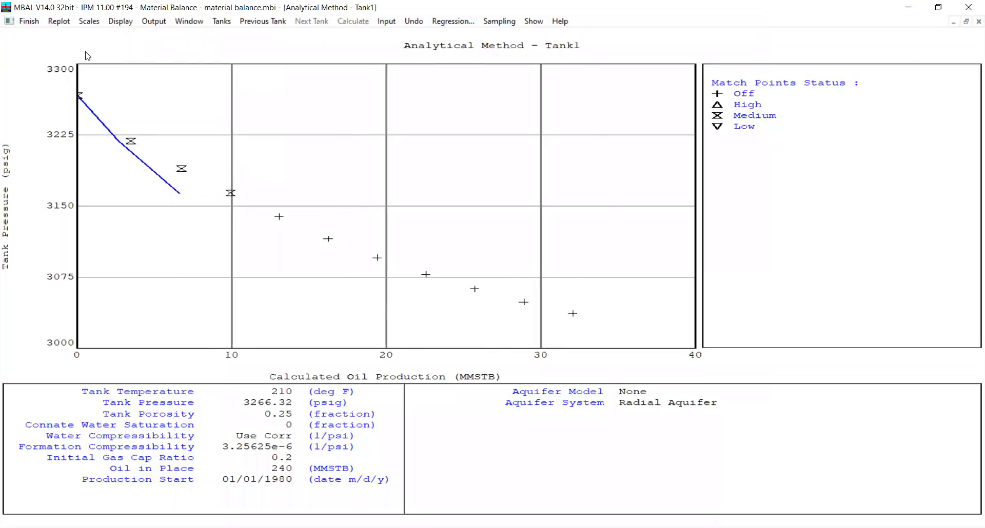
Close the plot and assign the Hurst-van Everdingen-Modified water influx model to Tank1, keeping the radial aquifer system
{"action": "left_click", "coordinate": [29, 21]}
{"action": "double_click", "coordinate": [352, 279]}
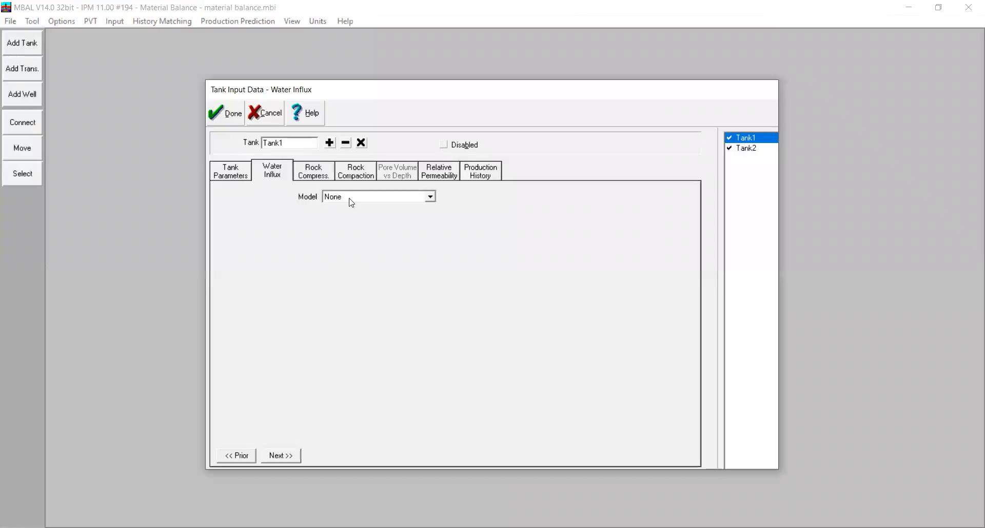
{"action": "left_click", "coordinate": [349, 198]}
{"action": "left_click", "coordinate": [408, 285]}
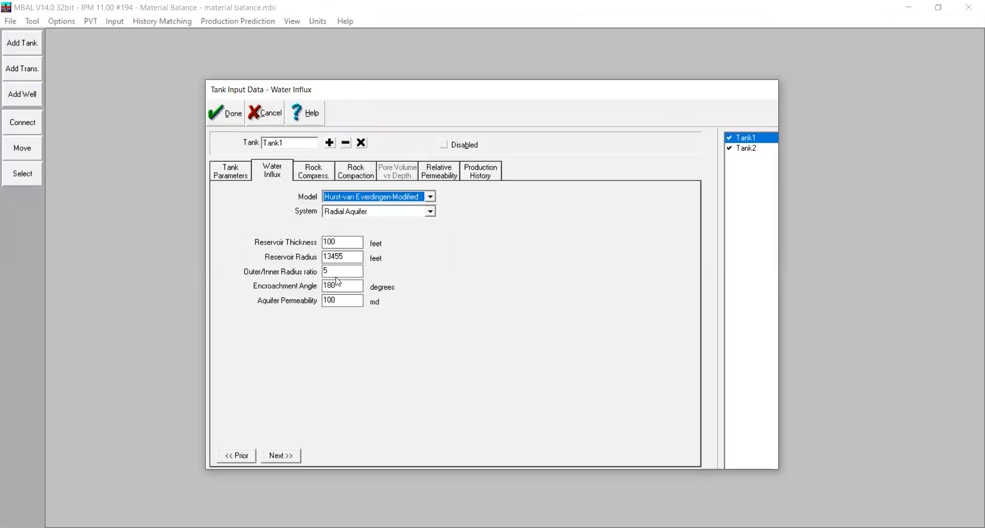
{"action": "left_click", "coordinate": [228, 114]}
Reopen Tank1's analytical method plot with the aquifer included, maximize it and open its regression setup
{"action": "left_click", "coordinate": [180, 25]}
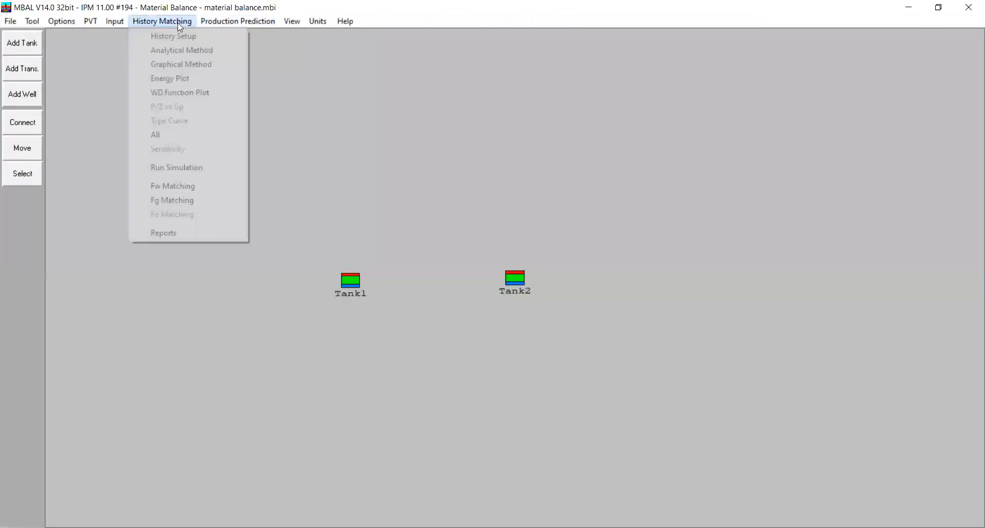
{"action": "left_click", "coordinate": [192, 49]}
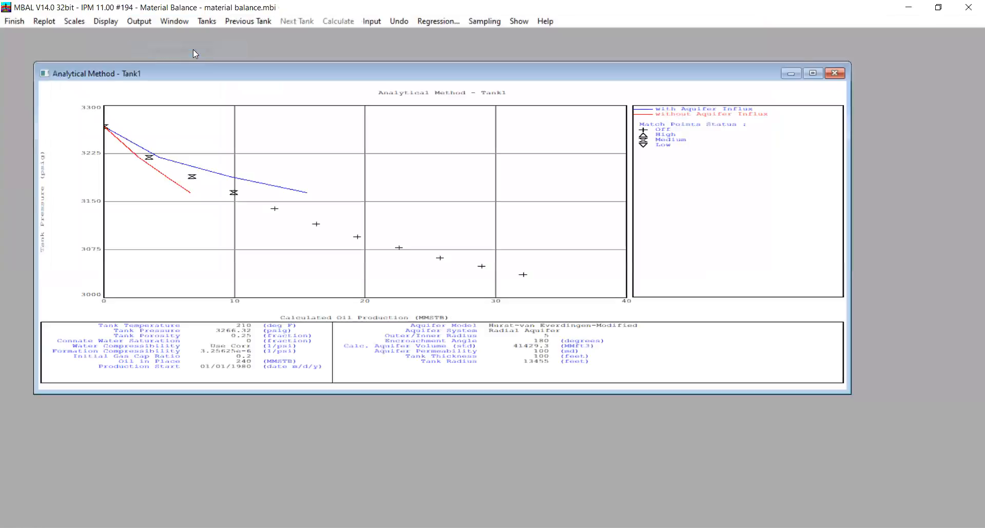
{"action": "left_click", "coordinate": [813, 73]}
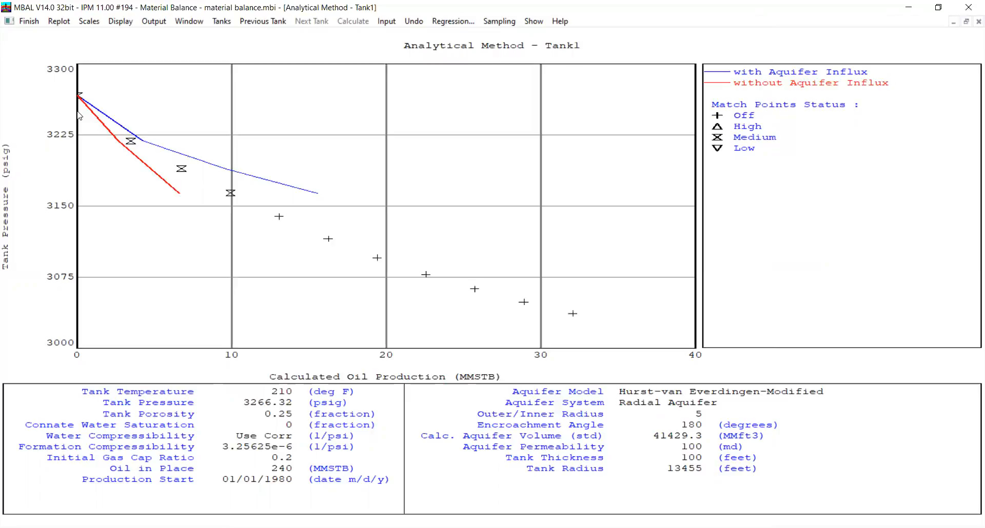
{"action": "left_click", "coordinate": [453, 21]}
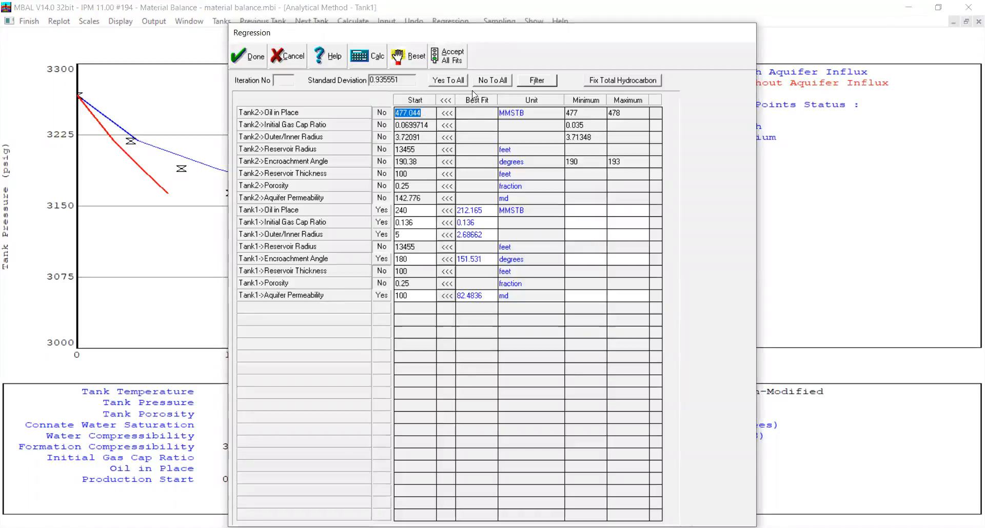
Clear all regression selections and include all eight Tank1 parameters, from oil in place to aquifer permeability
{"action": "left_click", "coordinate": [494, 80]}
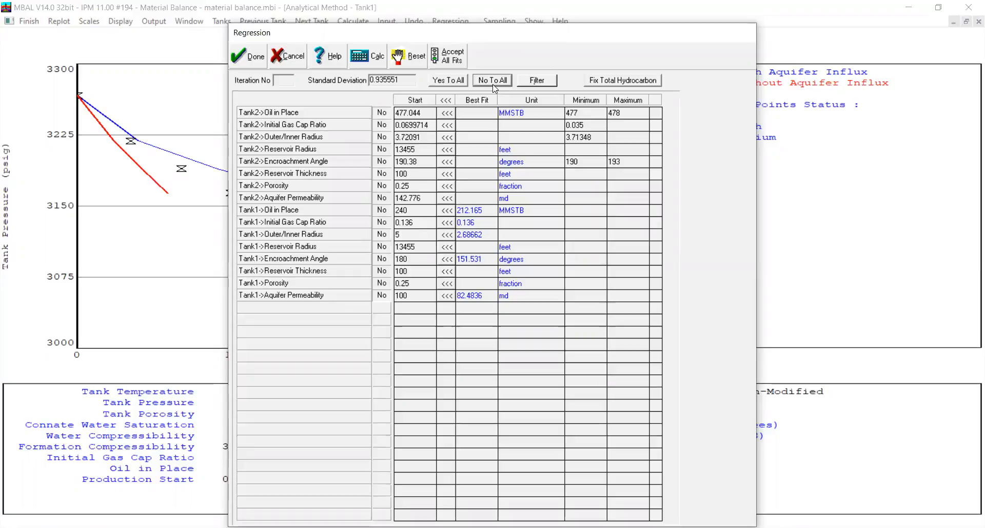
{"action": "left_click", "coordinate": [384, 211]}
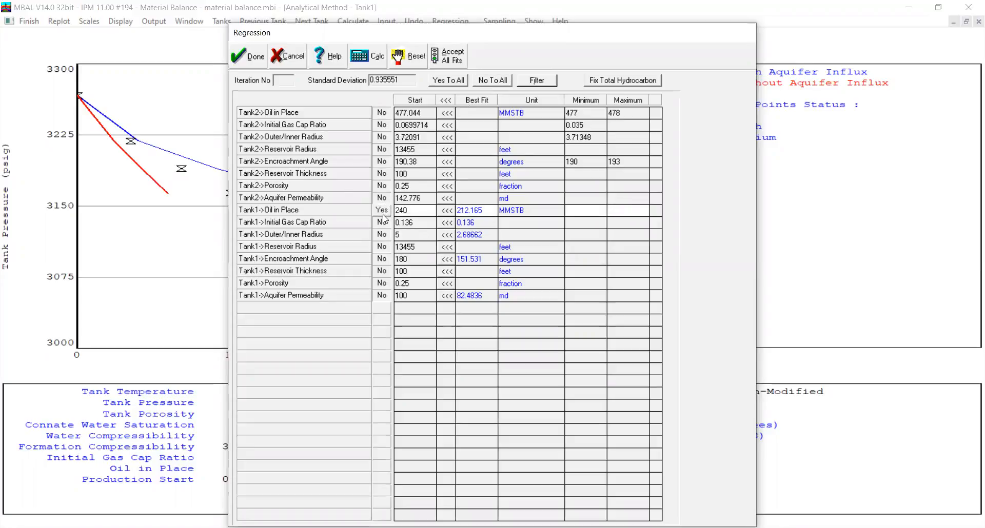
{"action": "left_click", "coordinate": [384, 222]}
{"action": "left_click", "coordinate": [383, 234]}
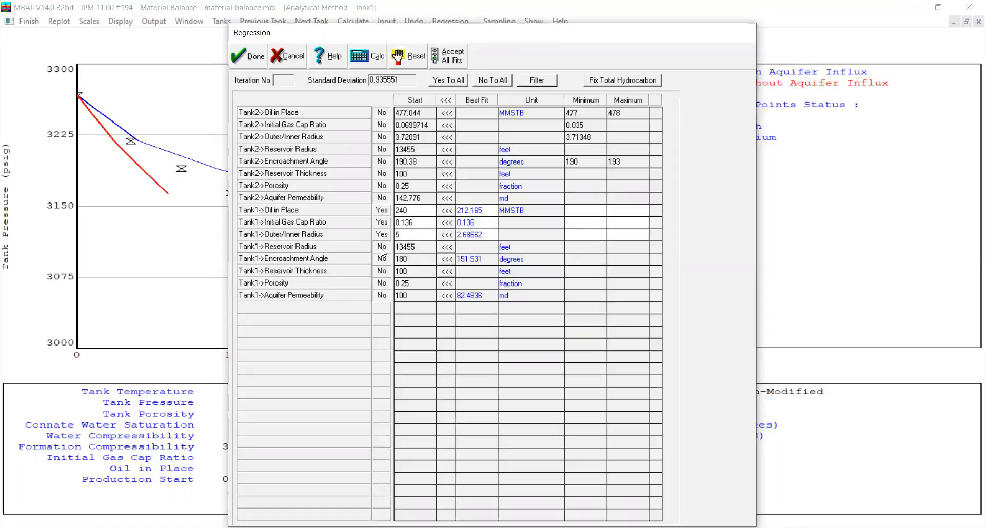
{"action": "left_click", "coordinate": [382, 248]}
{"action": "left_click", "coordinate": [383, 259]}
{"action": "left_click", "coordinate": [384, 272]}
{"action": "left_click", "coordinate": [382, 296]}
{"action": "left_click", "coordinate": [385, 284]}
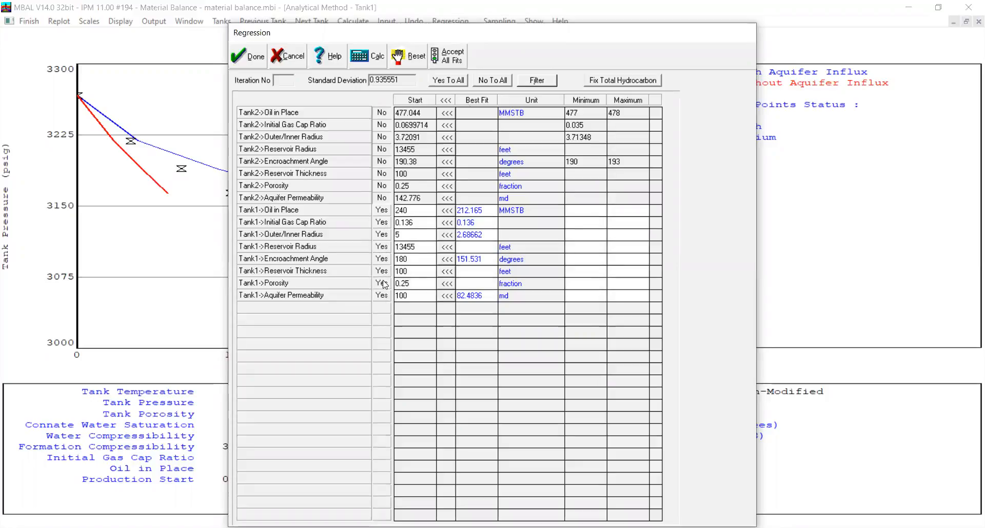
Exclude Tank1's reservoir radius, reservoir thickness and porosity from the regression
{"action": "left_click", "coordinate": [383, 248]}
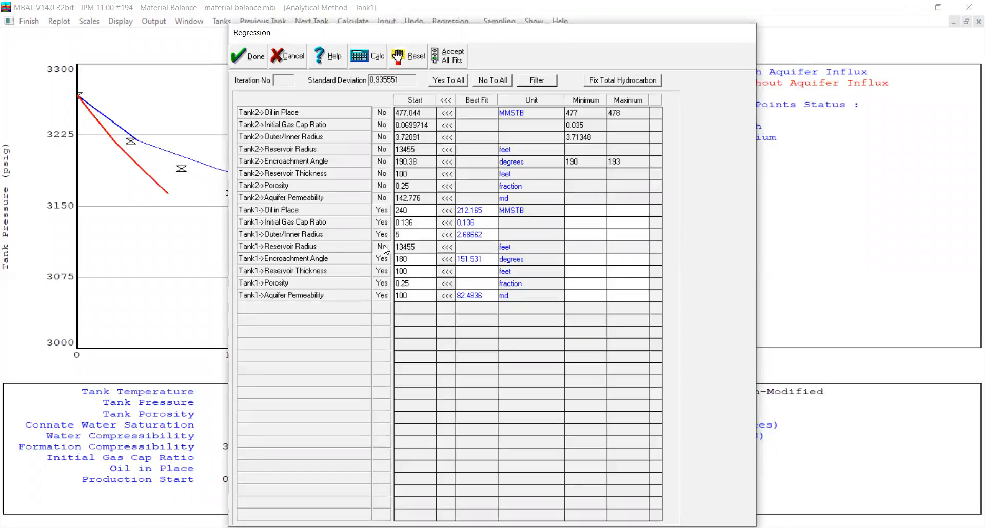
{"action": "left_click", "coordinate": [388, 273]}
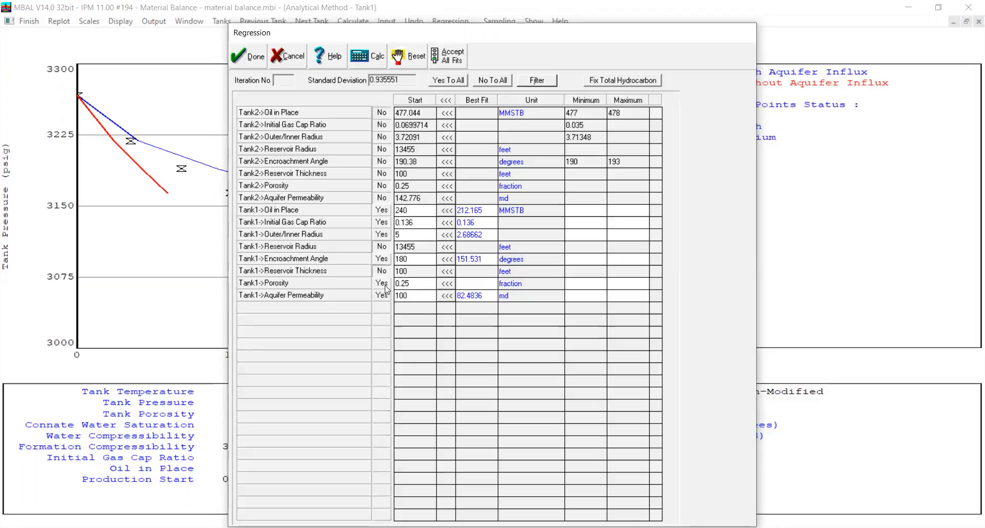
{"action": "left_click", "coordinate": [385, 286]}
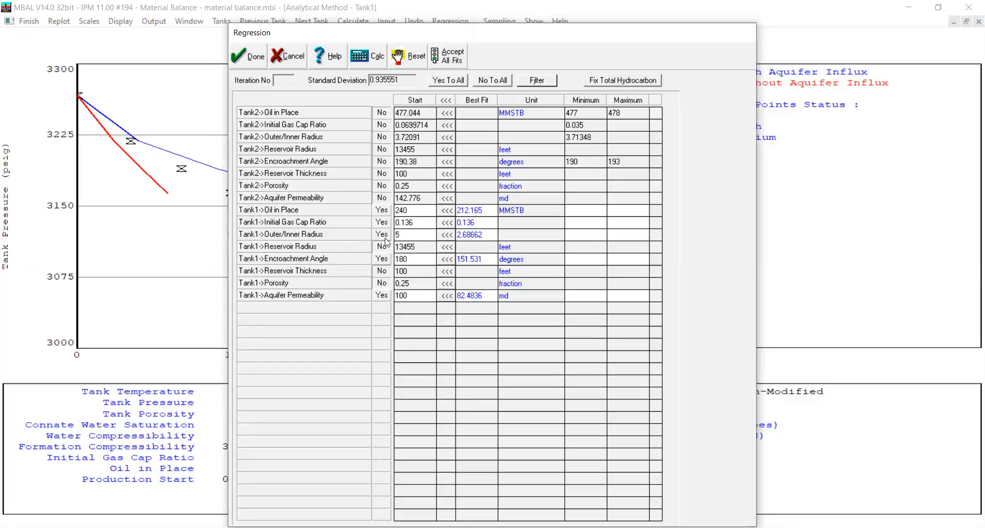
Filter the list to the selected parameters, run the Tank1 regression and accept all best-fit values into the model
{"action": "left_click", "coordinate": [544, 84]}
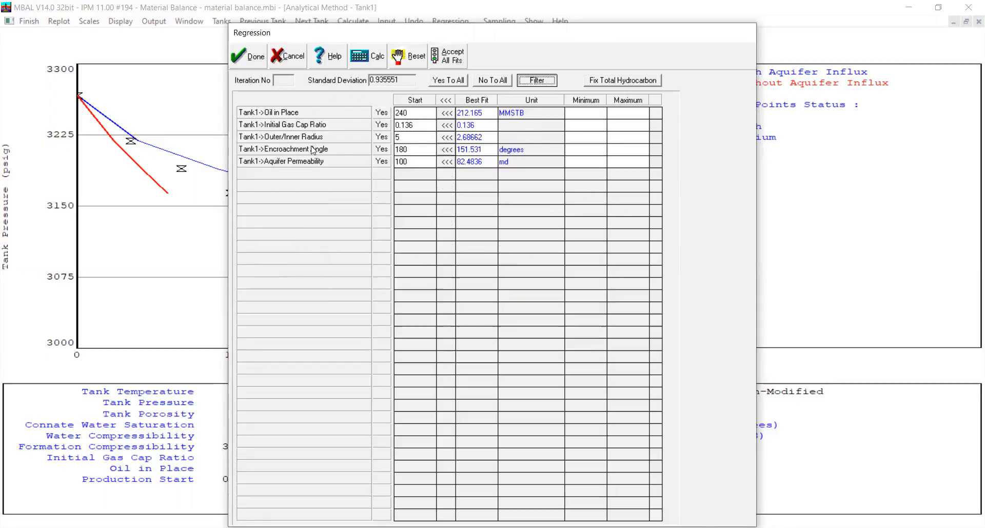
{"action": "left_click", "coordinate": [362, 63]}
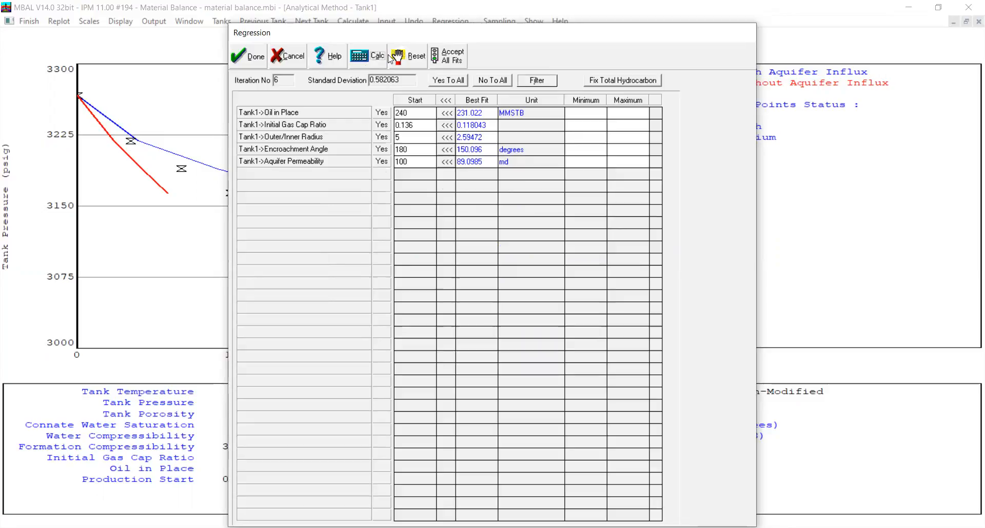
{"action": "left_click", "coordinate": [460, 60]}
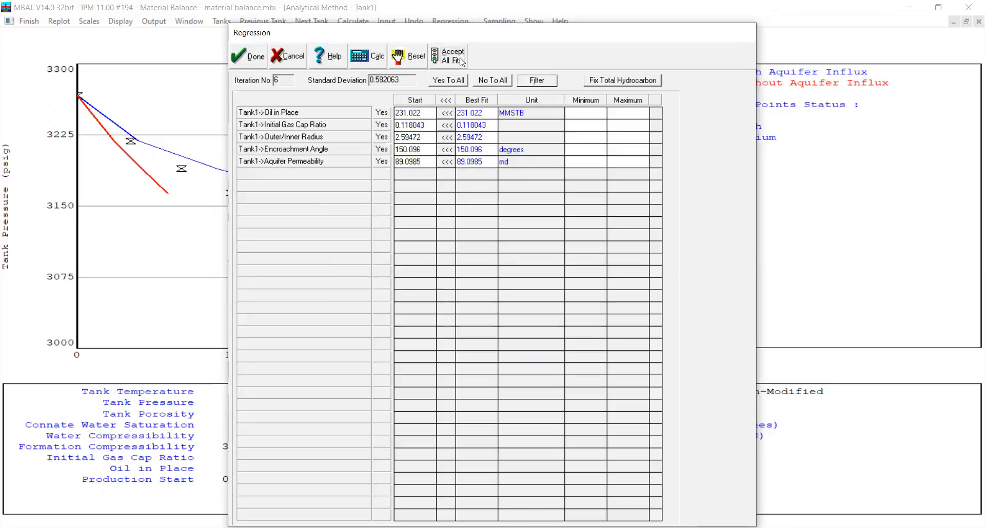
{"action": "left_click", "coordinate": [251, 55]}
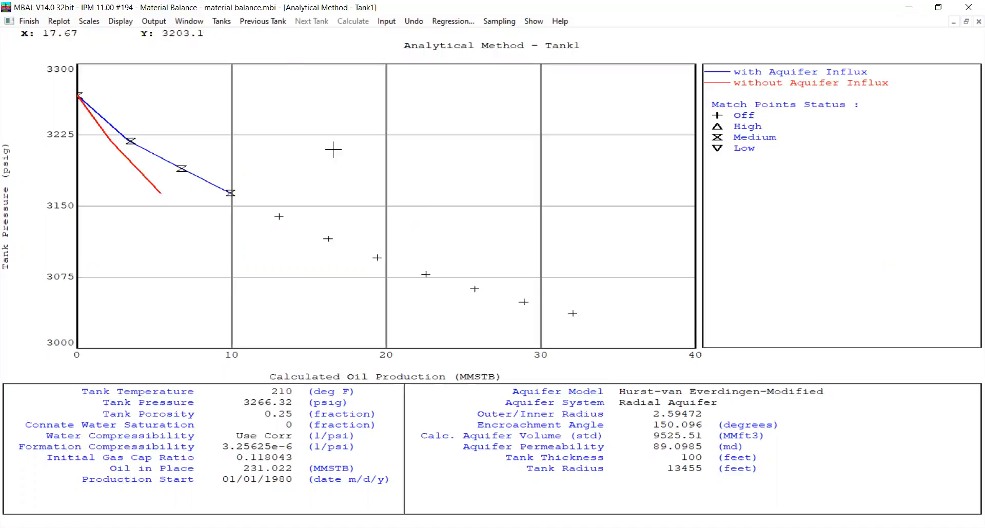
Compare the matched analytical plots of Tank2 and Tank1, finishing on Tank2, and close the plot
{"action": "left_click", "coordinate": [263, 21]}
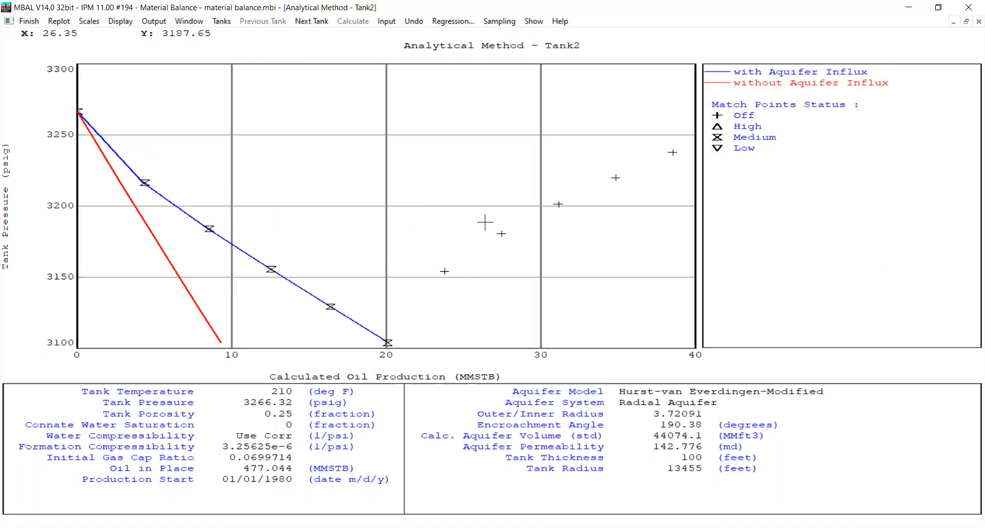
{"action": "left_click", "coordinate": [320, 23]}
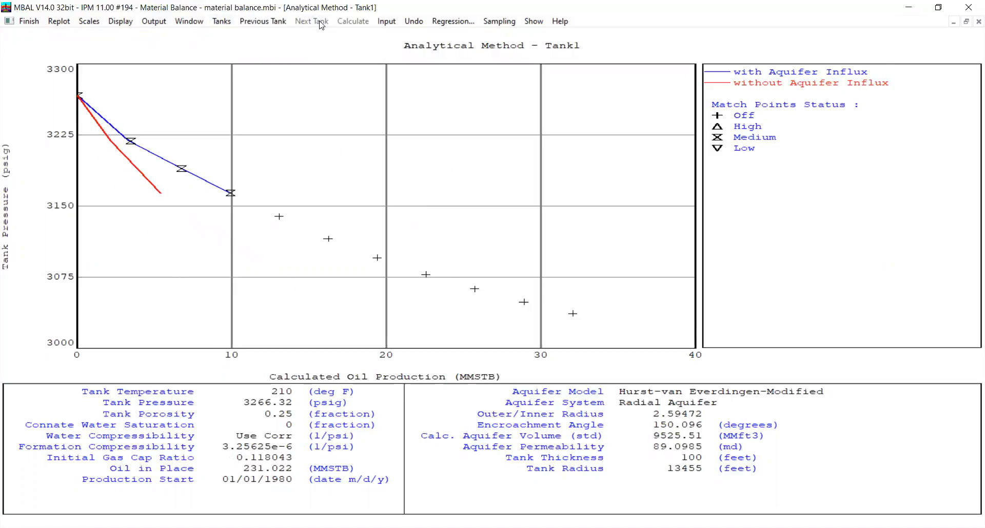
{"action": "left_click", "coordinate": [263, 22]}
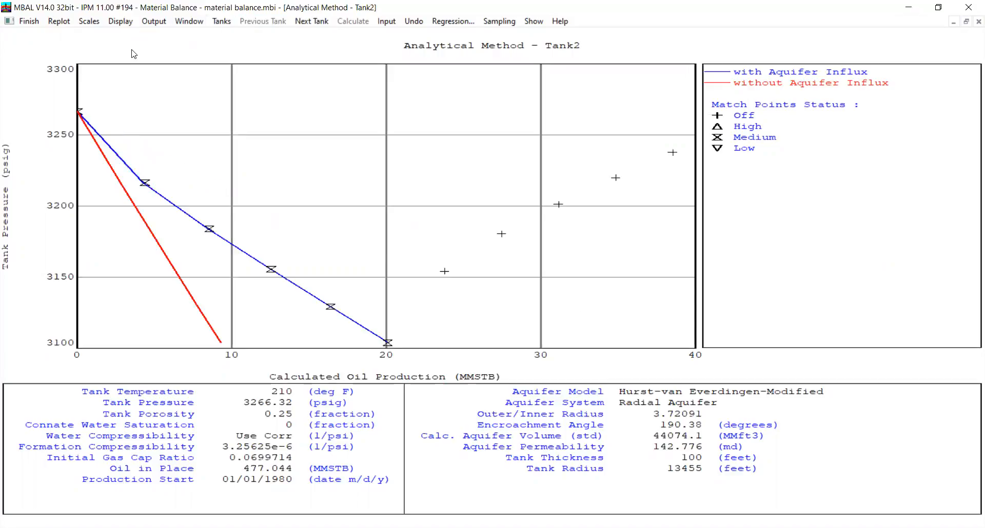
{"action": "left_click", "coordinate": [29, 21]}
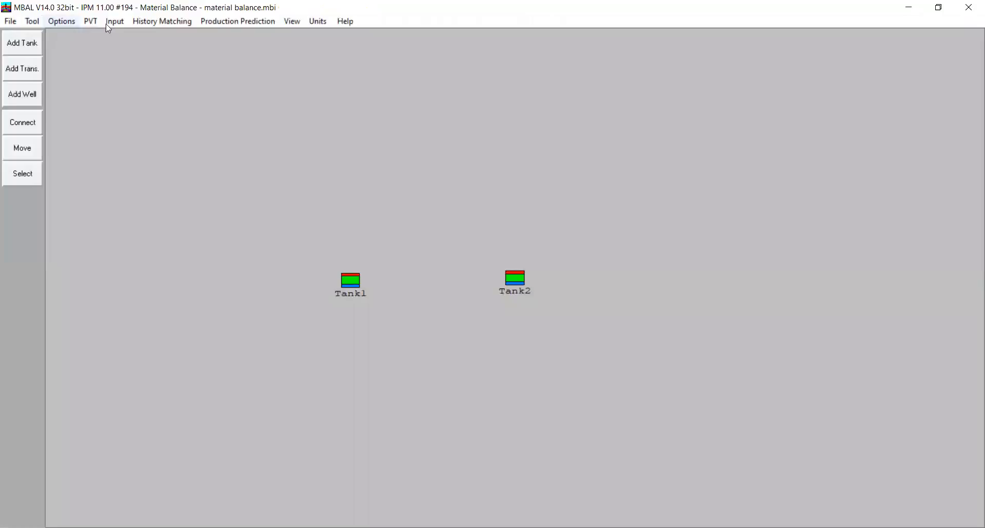
Open the graphical method plot for Tank2, maximize it and display the Havlena - Odeh method
{"action": "left_click", "coordinate": [171, 22]}
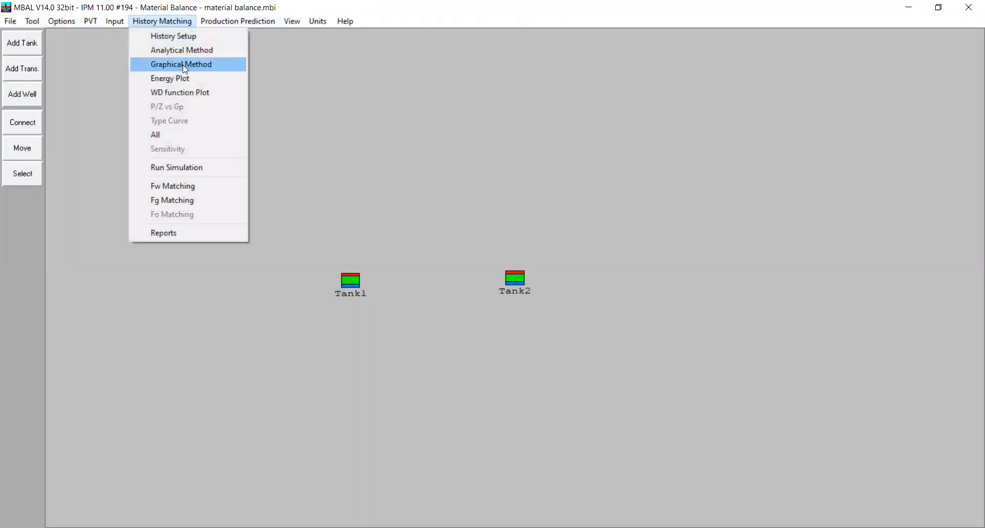
{"action": "left_click", "coordinate": [183, 65]}
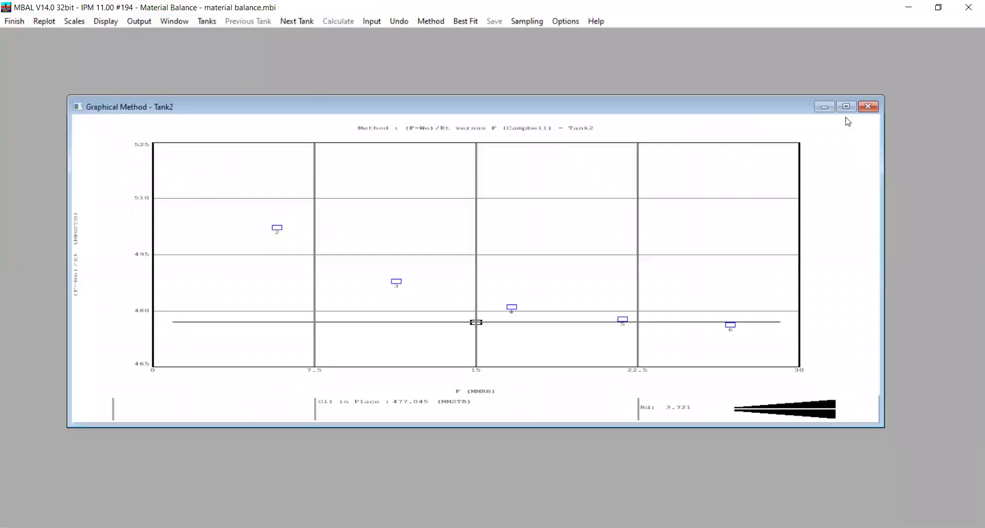
{"action": "left_click", "coordinate": [846, 107]}
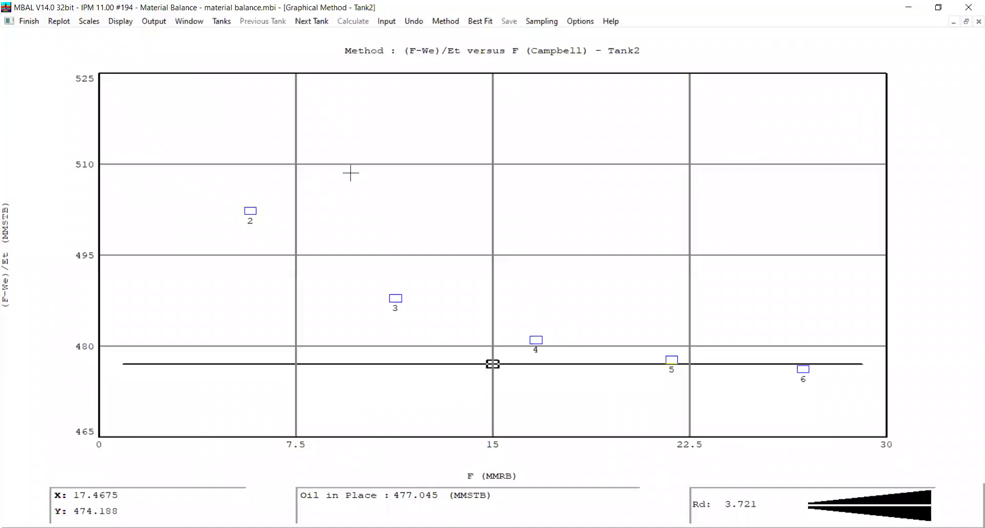
{"action": "left_click", "coordinate": [444, 21]}
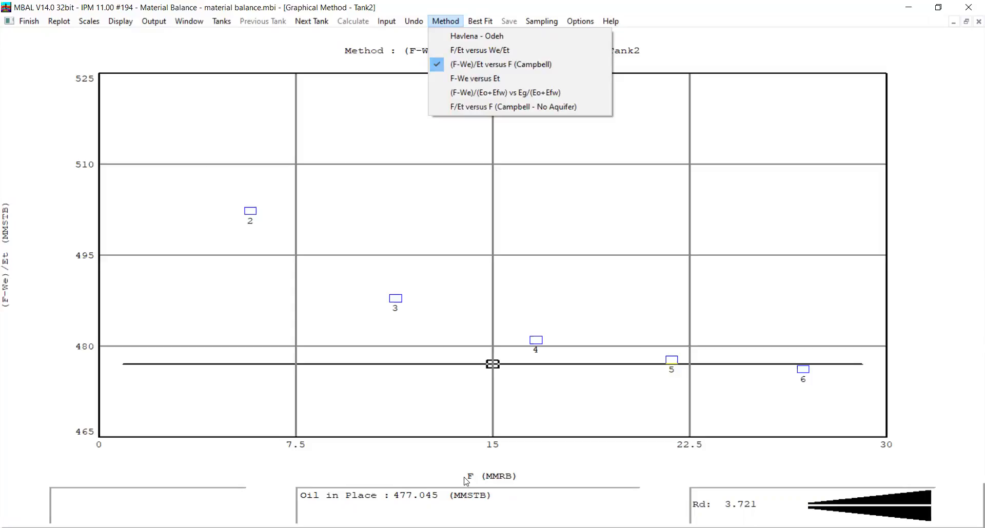
{"action": "left_click", "coordinate": [455, 36]}
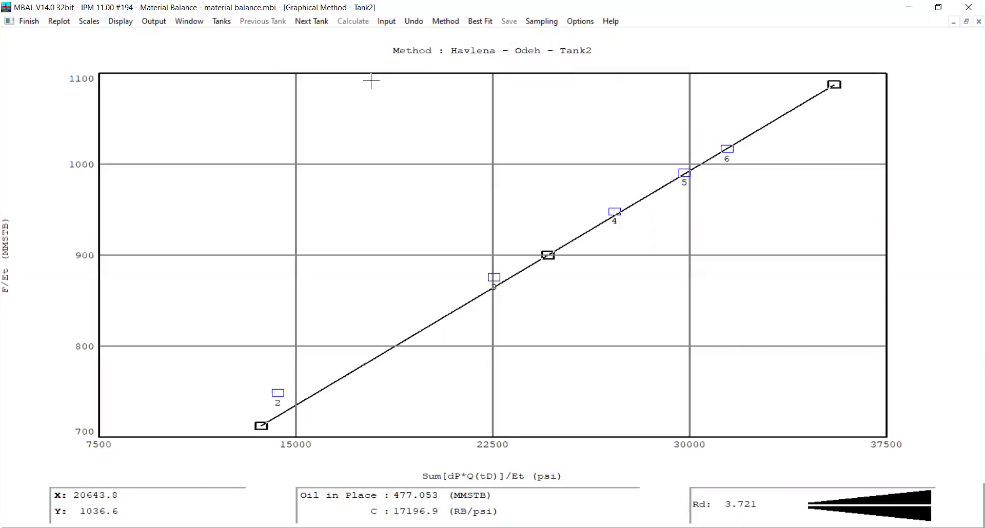
View Tank2's F/Et versus We/Et plot, followed by its (F-We)/(Eo+Efw) vs Eg/(Eo+Efw) plot
{"action": "left_click", "coordinate": [444, 22]}
{"action": "left_click", "coordinate": [461, 52]}
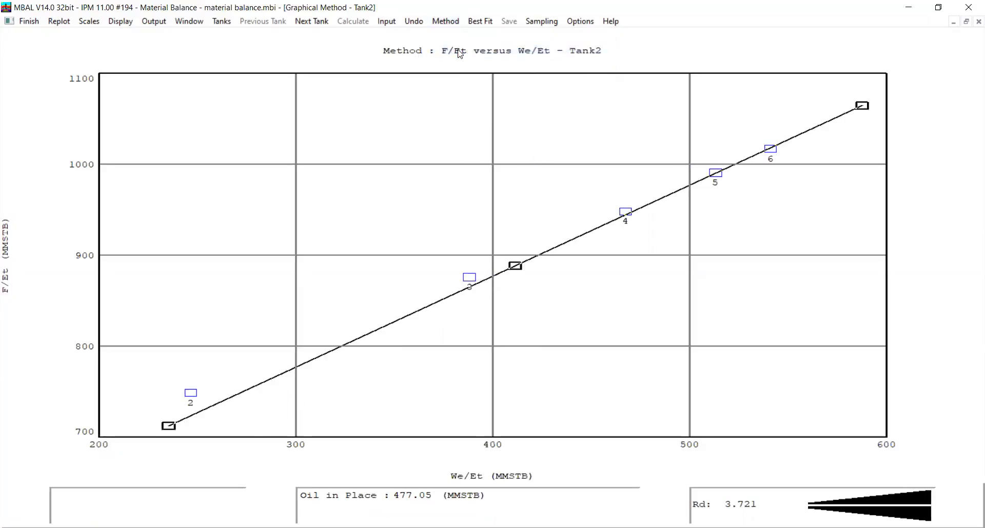
{"action": "left_click", "coordinate": [442, 22]}
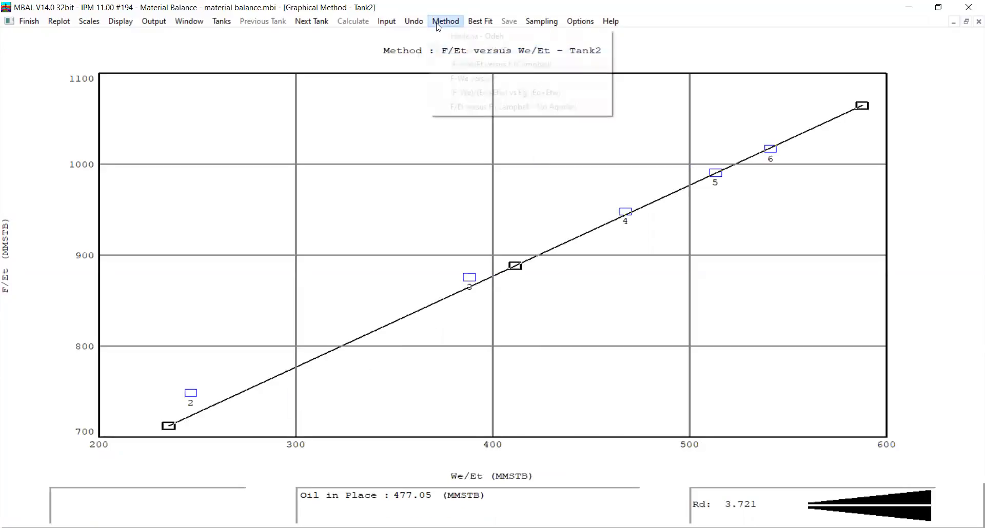
{"action": "left_click", "coordinate": [461, 93]}
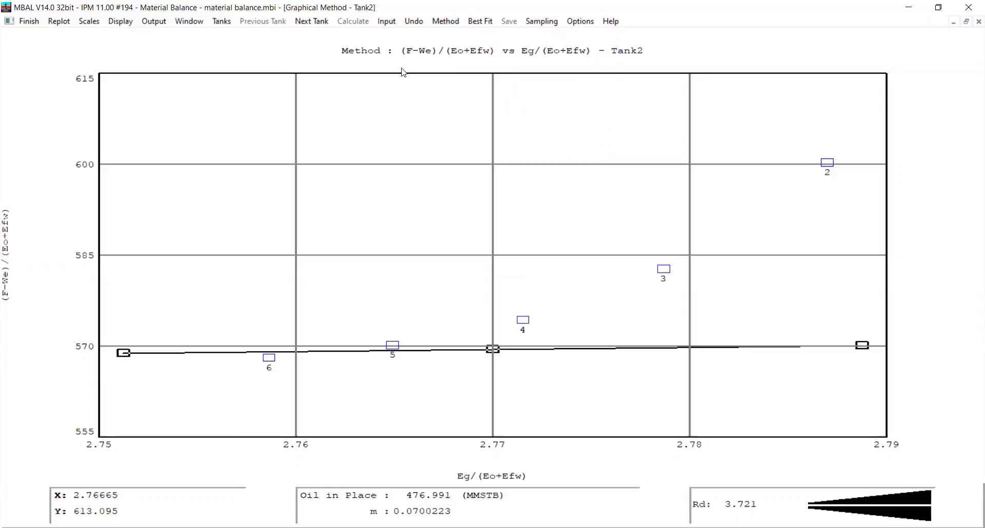
Switch the graphical plot to Tank1, display the Havlena - Odeh method and decline saving the OOIP and m
{"action": "left_click", "coordinate": [312, 21]}
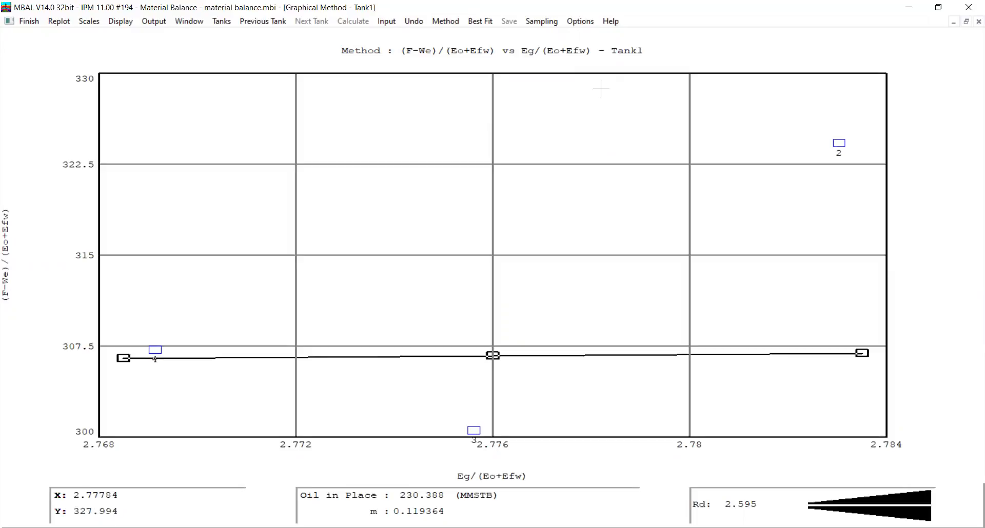
{"action": "left_click", "coordinate": [450, 23]}
{"action": "left_click", "coordinate": [455, 35]}
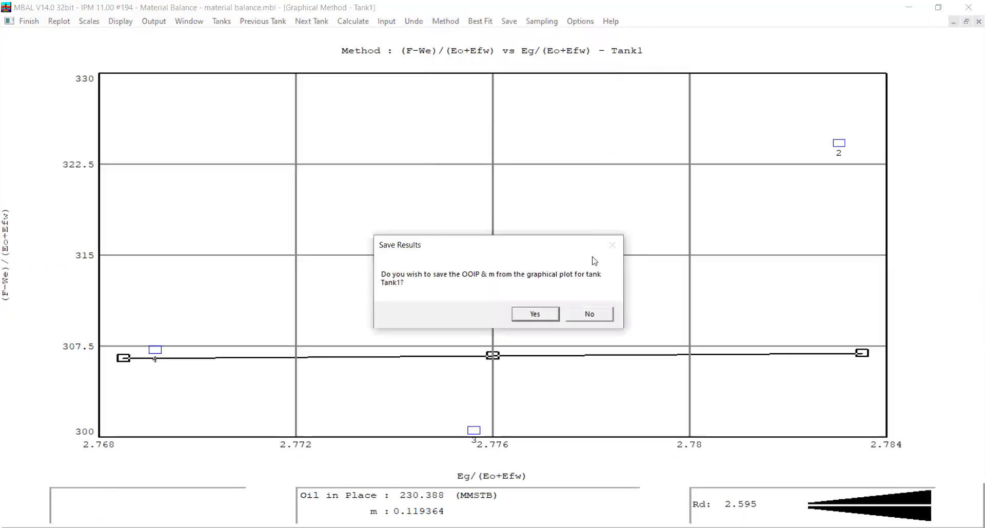
{"action": "left_click", "coordinate": [588, 313]}
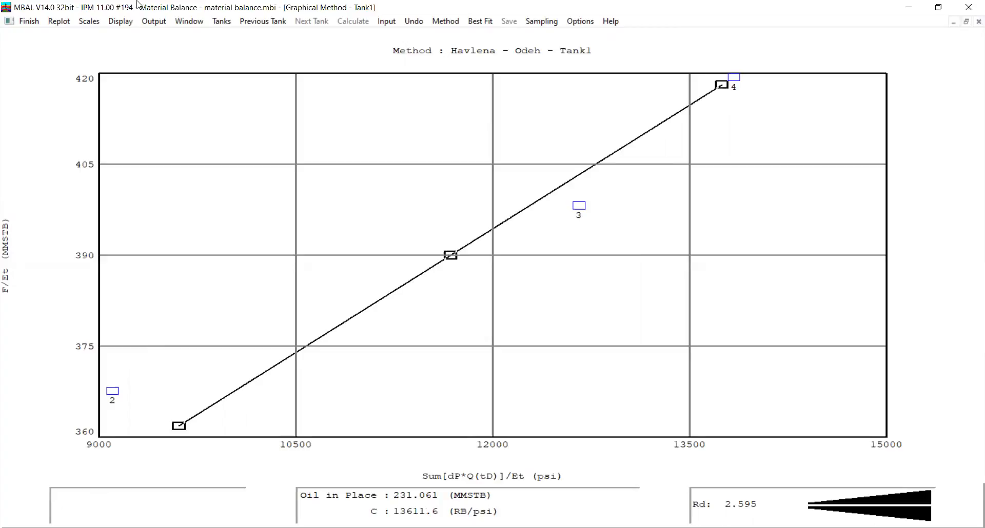
View Tank1's (F-We)/Et versus F (Campbell), F-We versus Et and (F-We)/(Eo+Efw) vs Eg/(Eo+Efw) plots
{"action": "left_click", "coordinate": [444, 22]}
{"action": "left_click", "coordinate": [456, 64]}
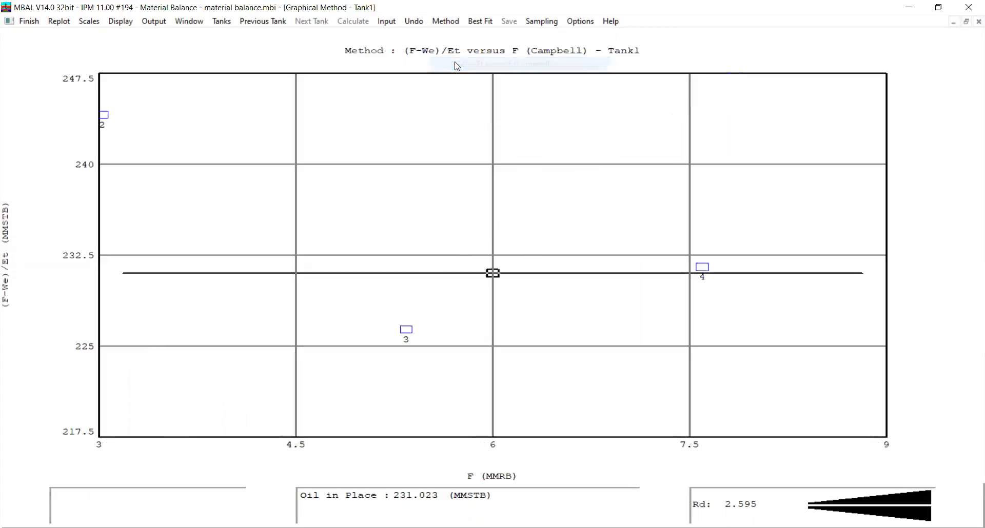
{"action": "left_click", "coordinate": [445, 21]}
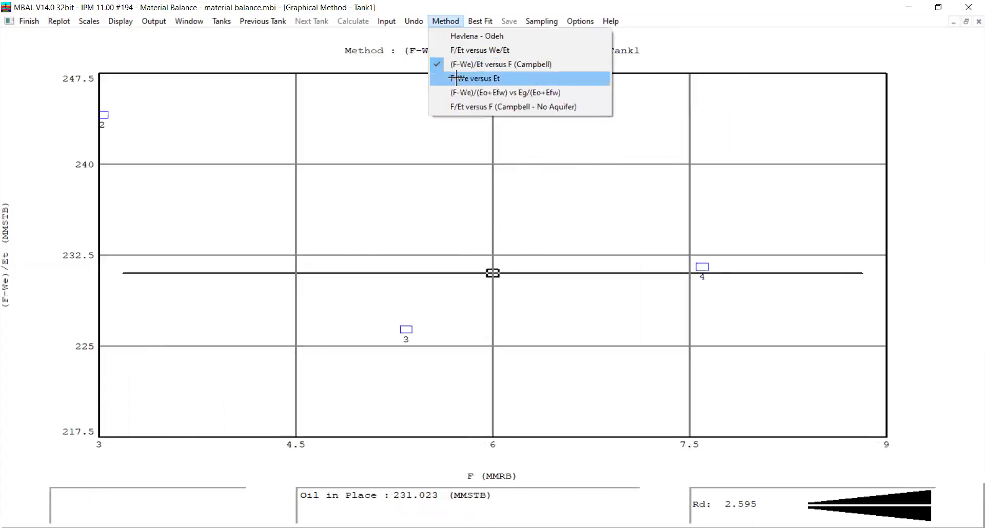
{"action": "left_click", "coordinate": [456, 76]}
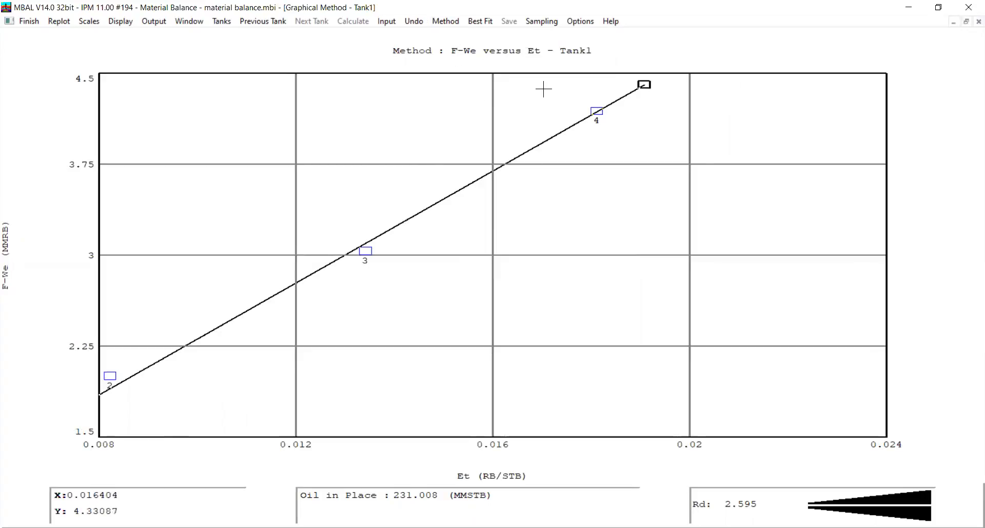
{"action": "left_click", "coordinate": [440, 24]}
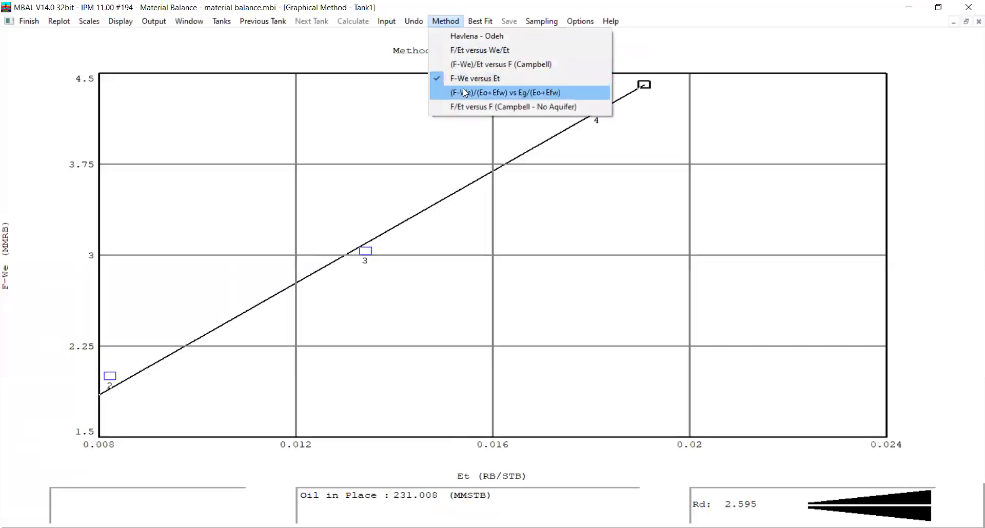
{"action": "left_click", "coordinate": [463, 91]}
View Tank1's F/Et versus F (Campbell - No Aquifer) plot without saving results, return to Havlena - Odeh and close the plot
{"action": "left_click", "coordinate": [456, 23]}
{"action": "left_click", "coordinate": [476, 105]}
{"action": "left_click", "coordinate": [588, 314]}
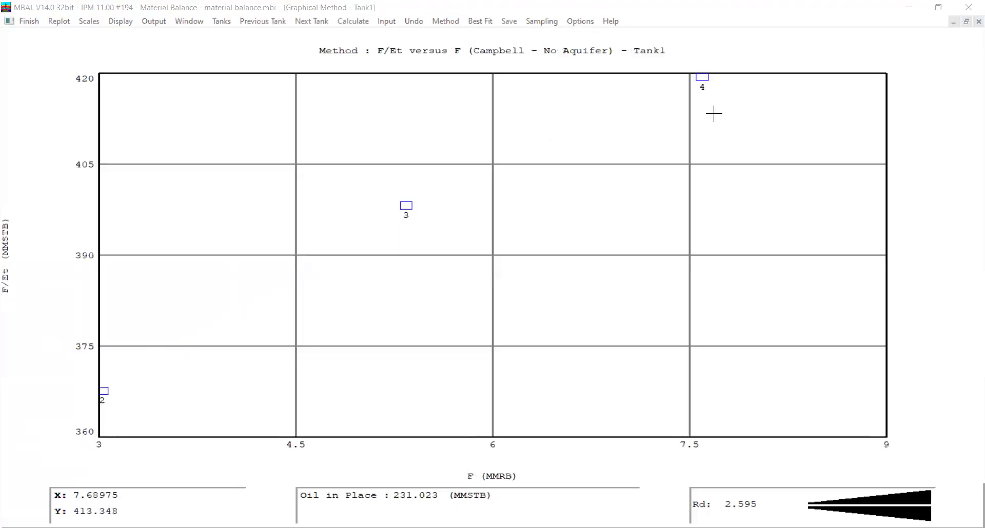
{"action": "left_click", "coordinate": [457, 26]}
{"action": "left_click", "coordinate": [463, 34]}
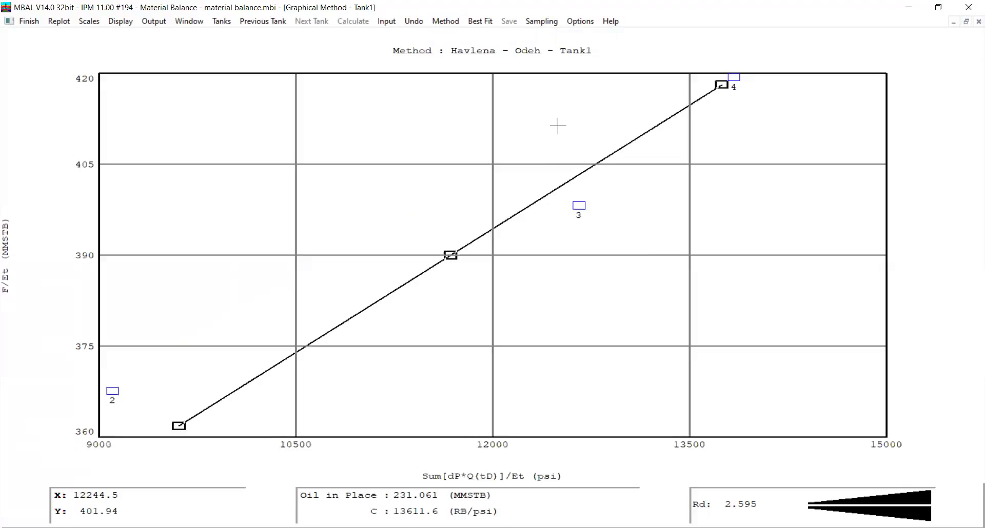
{"action": "left_click", "coordinate": [29, 22]}
Open the analytical method plot maximized for Tank1, view Tank2's plot and close it
{"action": "left_click", "coordinate": [182, 21]}
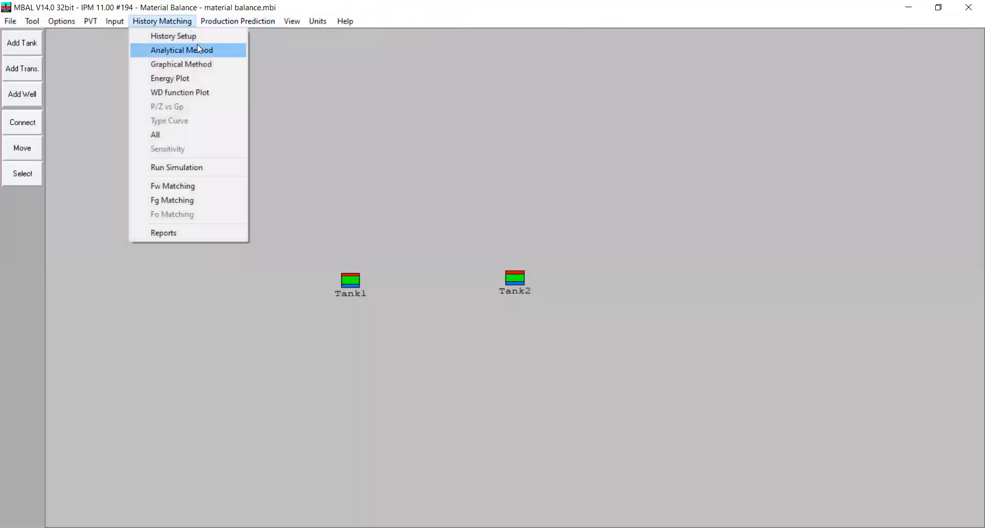
{"action": "left_click", "coordinate": [200, 51]}
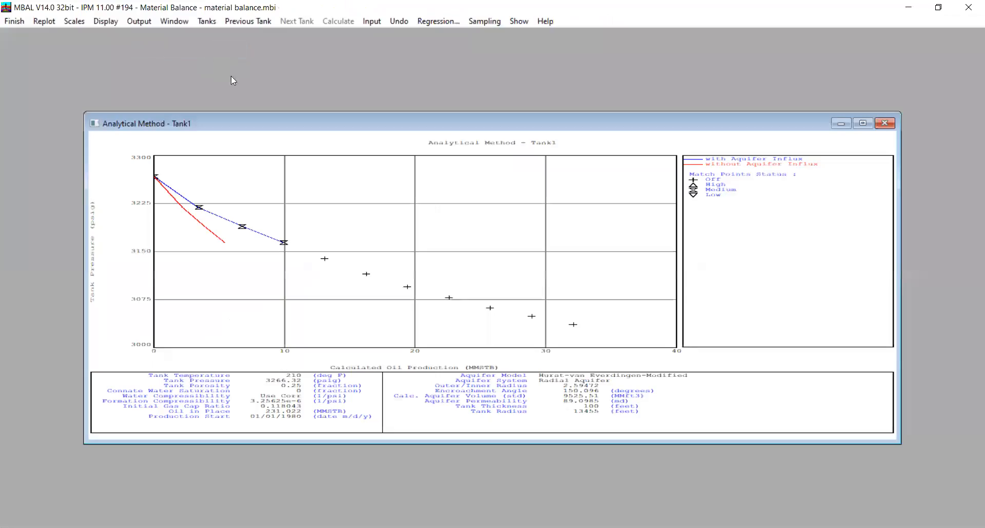
{"action": "left_click", "coordinate": [863, 125]}
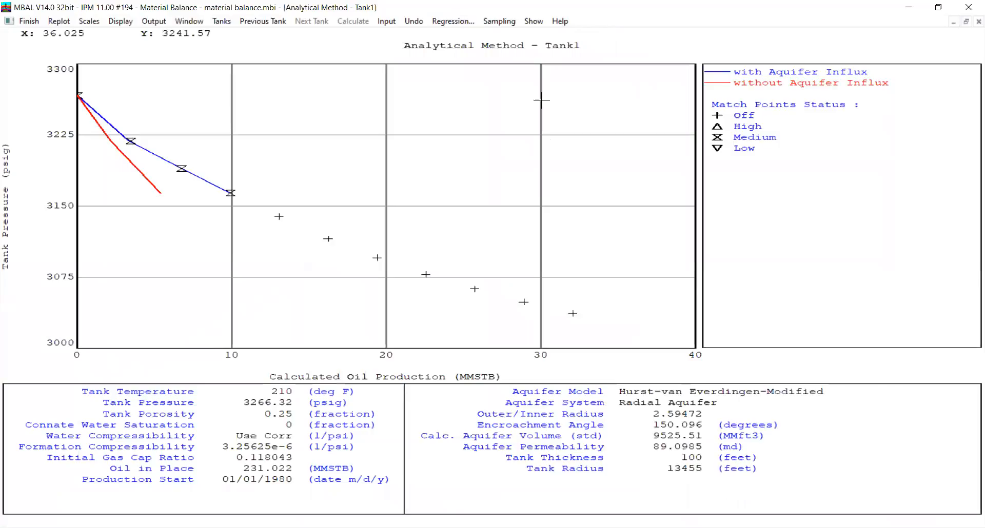
{"action": "left_click", "coordinate": [273, 22]}
{"action": "left_click", "coordinate": [30, 21]}
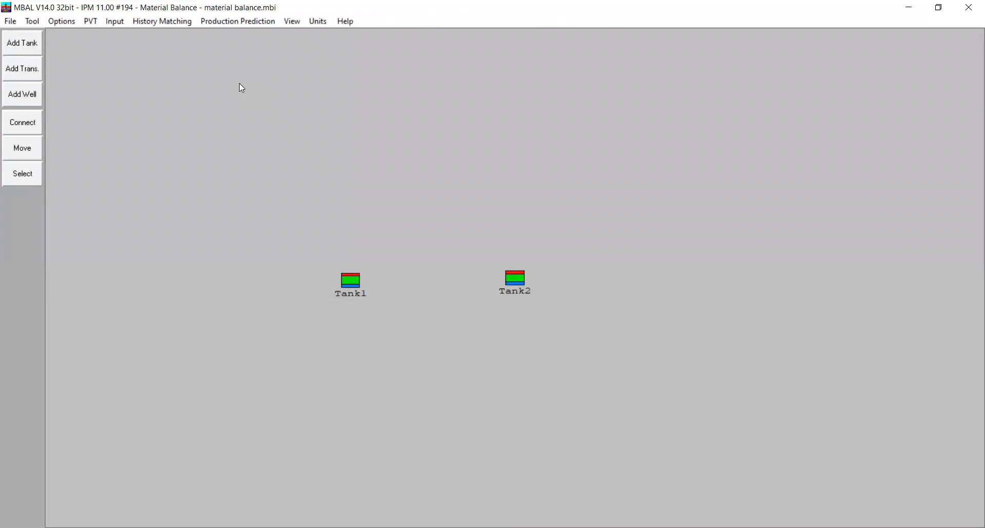
Reopen the analytical method plot for Tank2, maximize it, check Tank1's match and close the plot
{"action": "left_click", "coordinate": [184, 23]}
{"action": "left_click", "coordinate": [187, 50]}
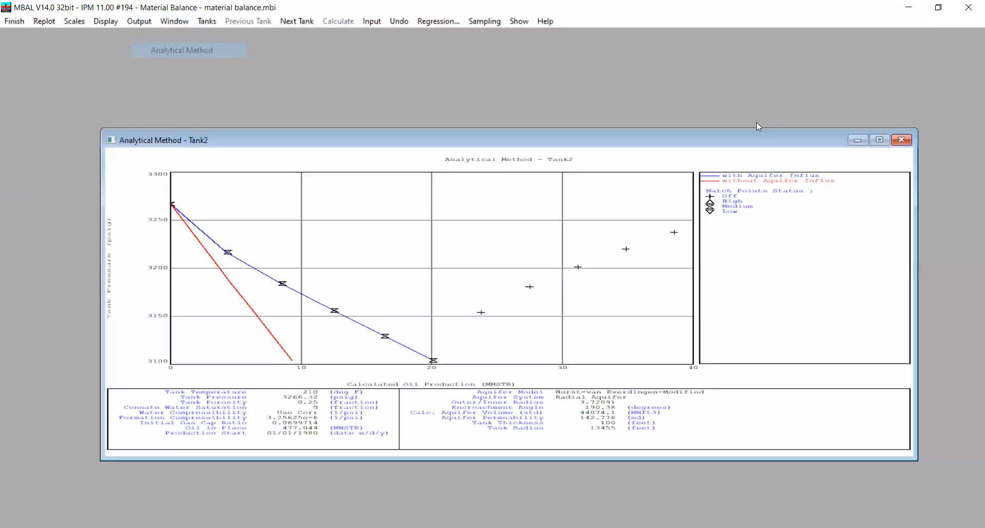
{"action": "left_click", "coordinate": [879, 140]}
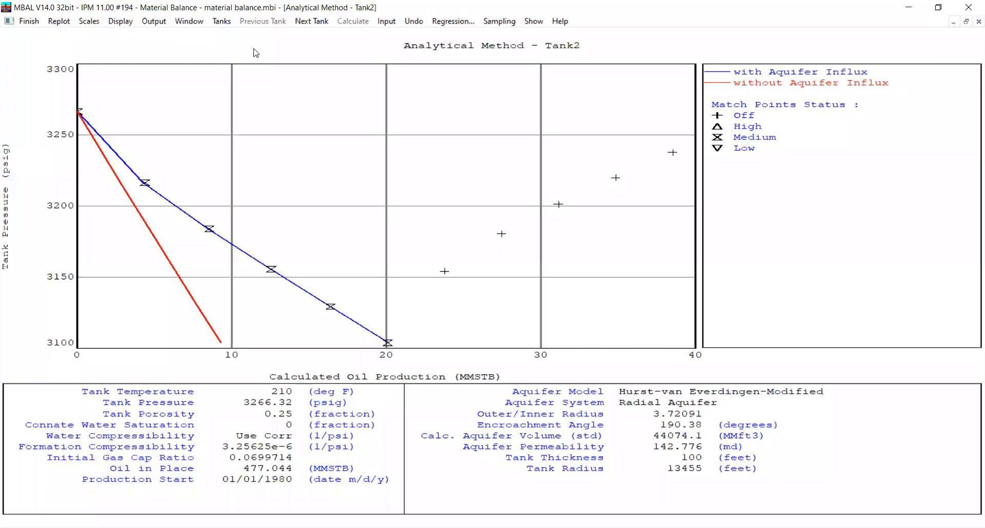
{"action": "left_click", "coordinate": [313, 22]}
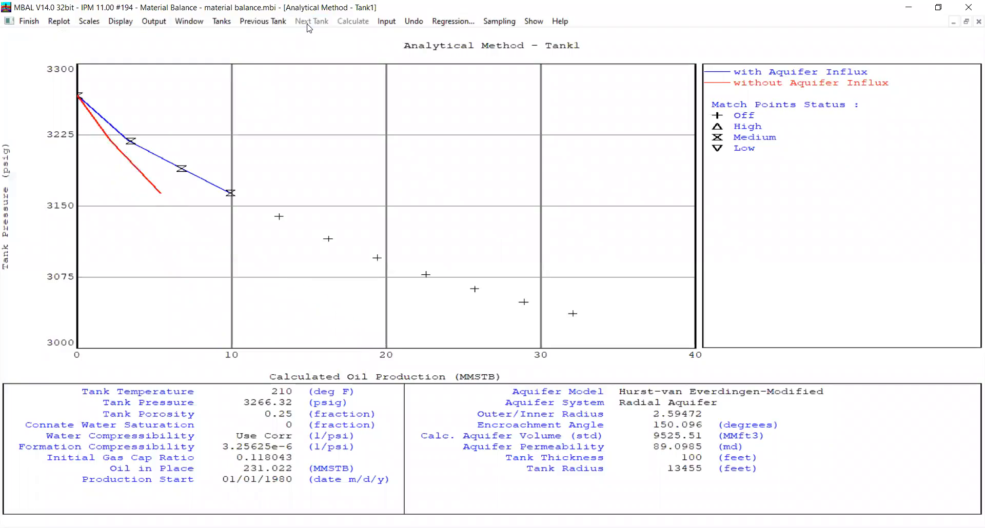
{"action": "left_click", "coordinate": [25, 22]}
Examine the drive mechanism energy plots of Tank1 and Tank2, and close the plot
{"action": "left_click", "coordinate": [176, 21]}
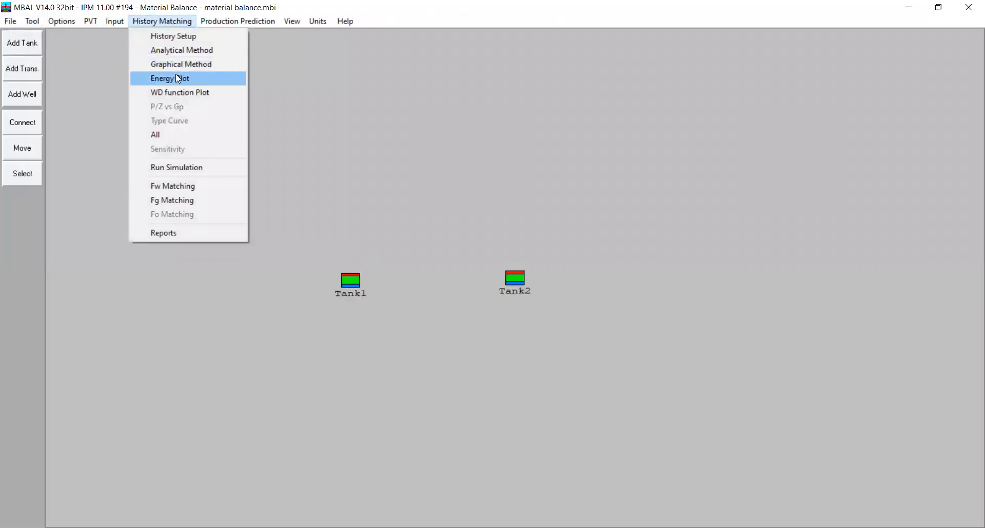
{"action": "left_click", "coordinate": [178, 76]}
{"action": "left_click", "coordinate": [896, 157]}
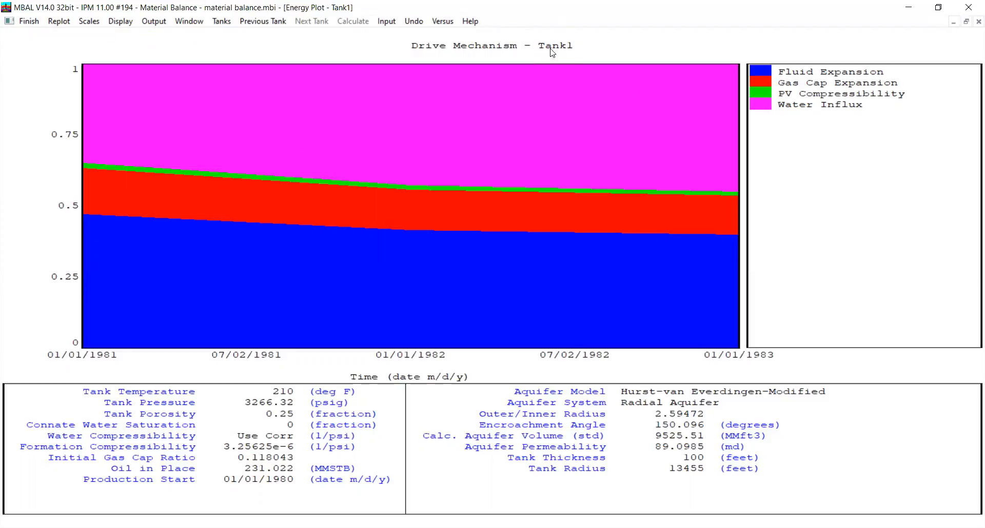
{"action": "left_click", "coordinate": [222, 22]}
{"action": "left_click", "coordinate": [246, 36]}
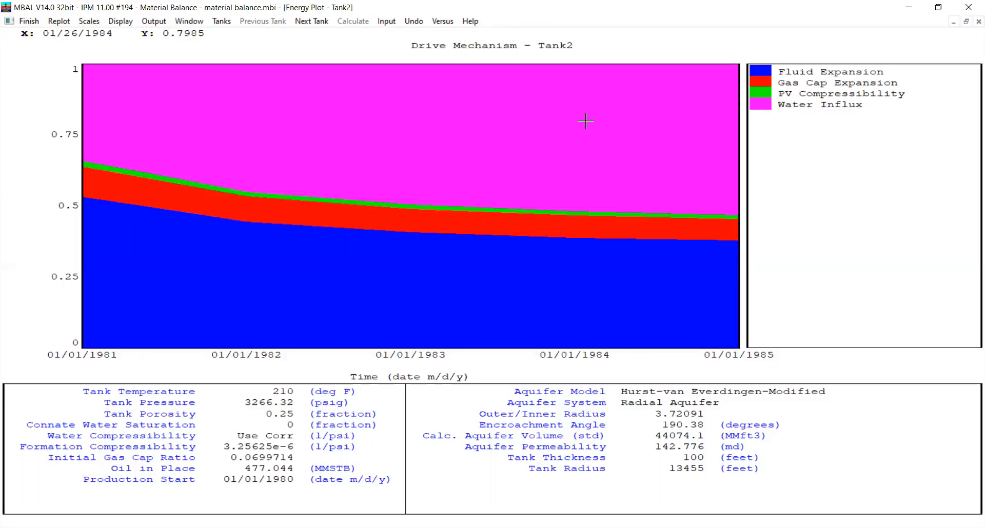
{"action": "left_click", "coordinate": [30, 21]}
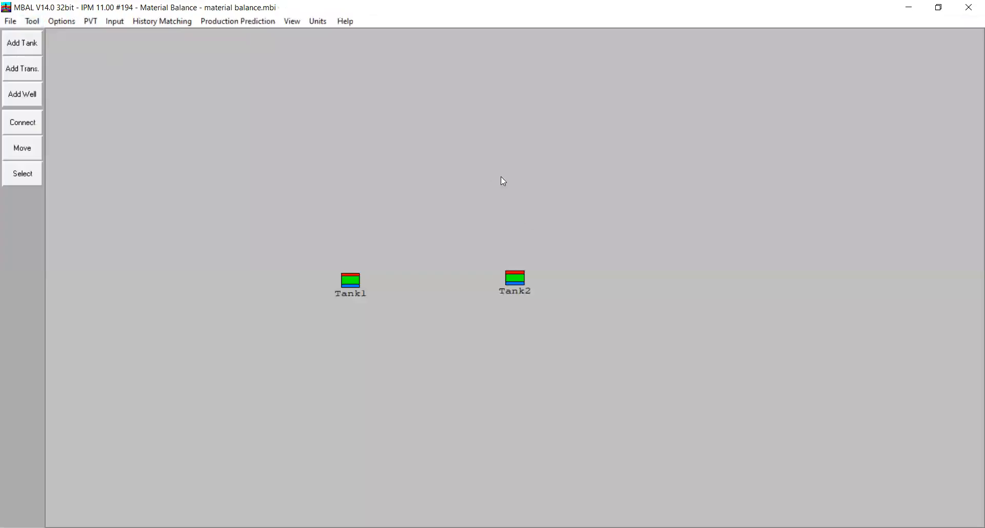
Open Tank2's analytical method plot once more and close it
{"action": "left_click", "coordinate": [190, 22]}
{"action": "mouse_move", "coordinate": [213, 25]}
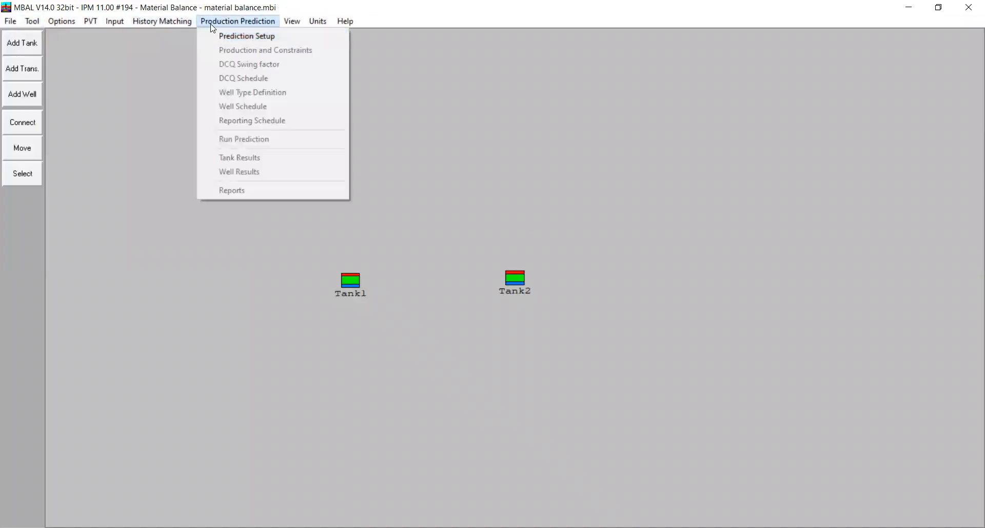
{"action": "left_click", "coordinate": [177, 48]}
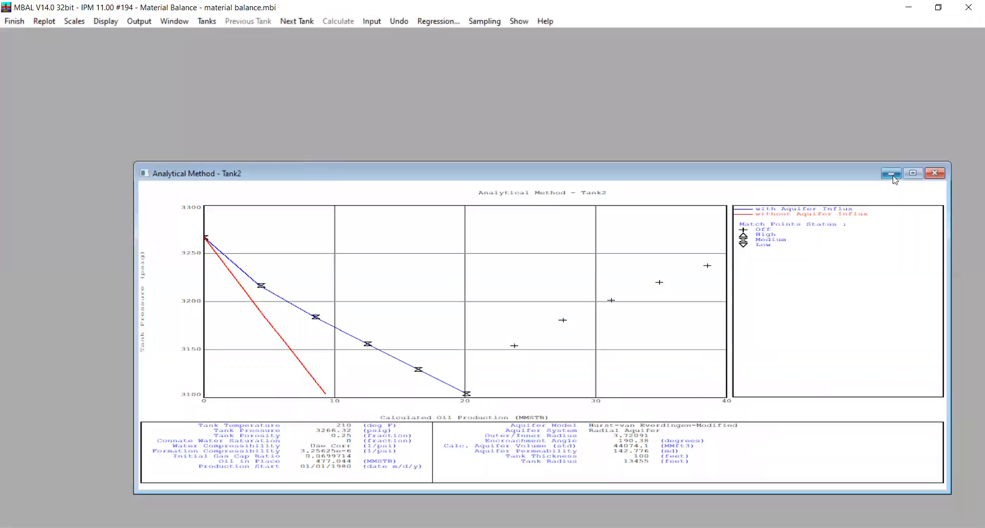
{"action": "left_click", "coordinate": [933, 175]}
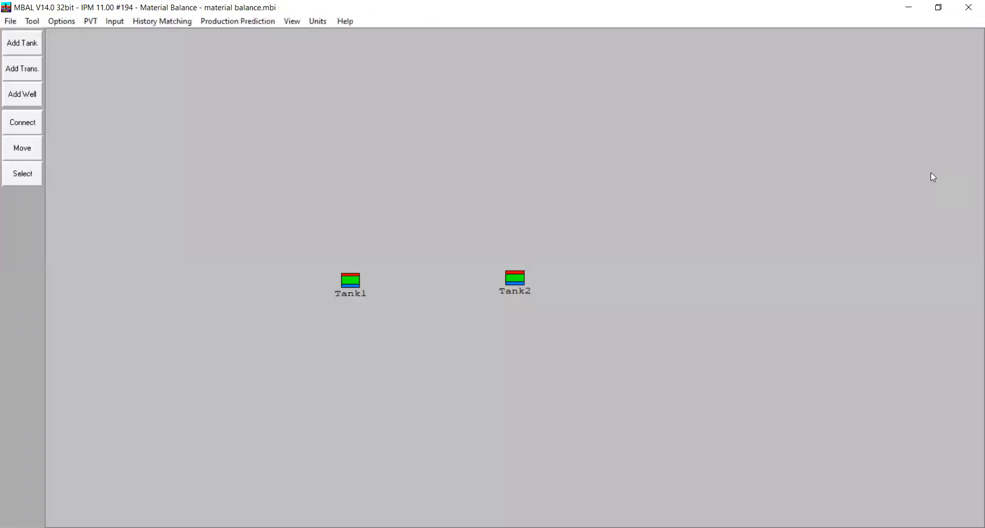
Add a transmissibility between the two tanks, connecting Tank1 and Tank2 with flow allowed in both directions
{"action": "left_click", "coordinate": [19, 75]}
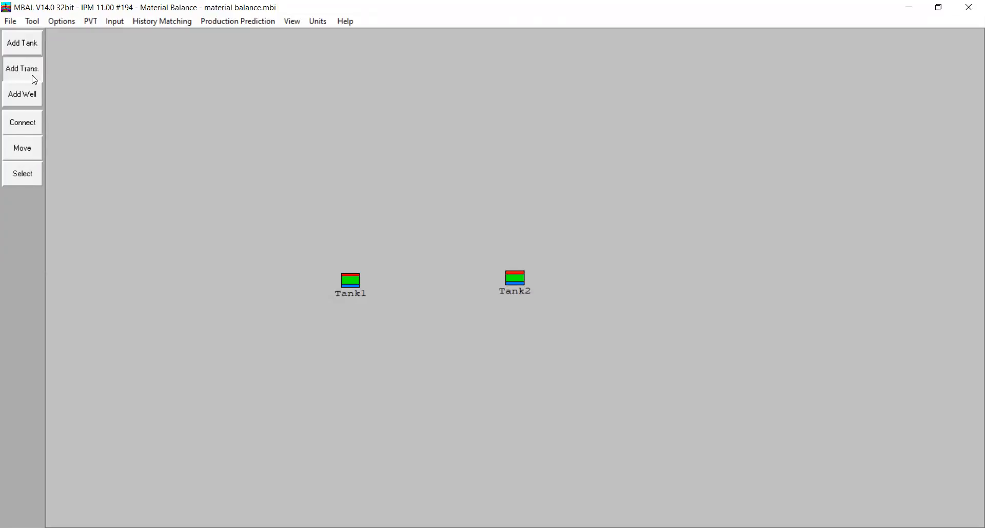
{"action": "left_click", "coordinate": [429, 283]}
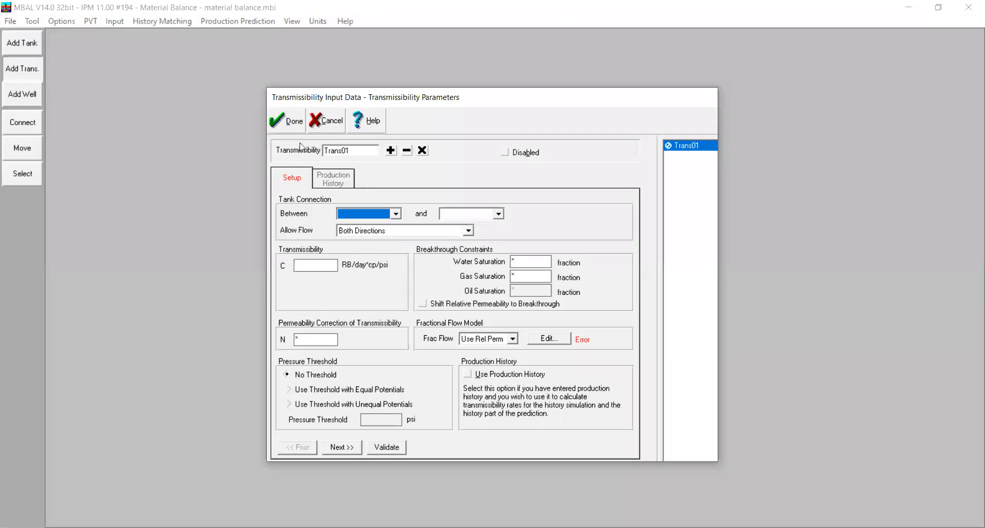
{"action": "left_click", "coordinate": [366, 214]}
{"action": "left_click", "coordinate": [367, 233]}
{"action": "left_click", "coordinate": [467, 216]}
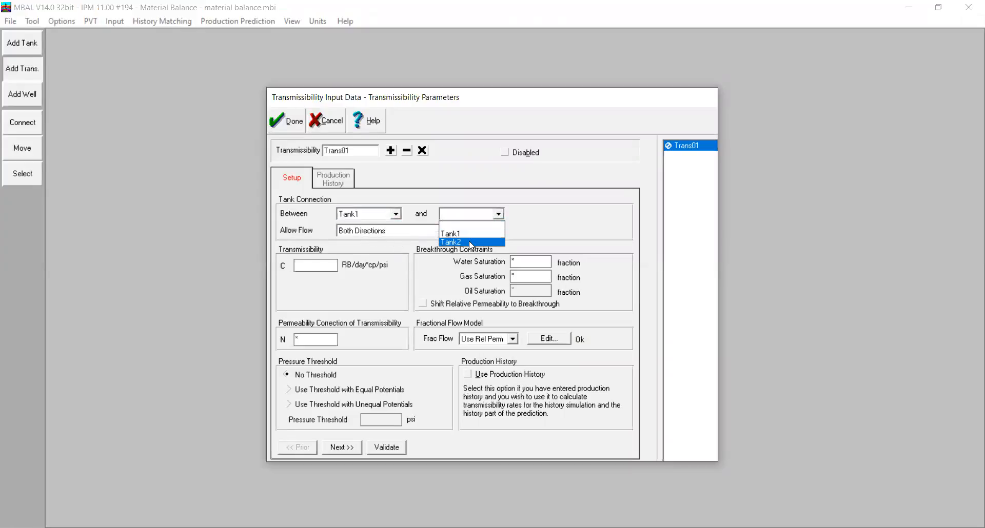
{"action": "left_click", "coordinate": [471, 242]}
{"action": "left_click", "coordinate": [379, 232]}
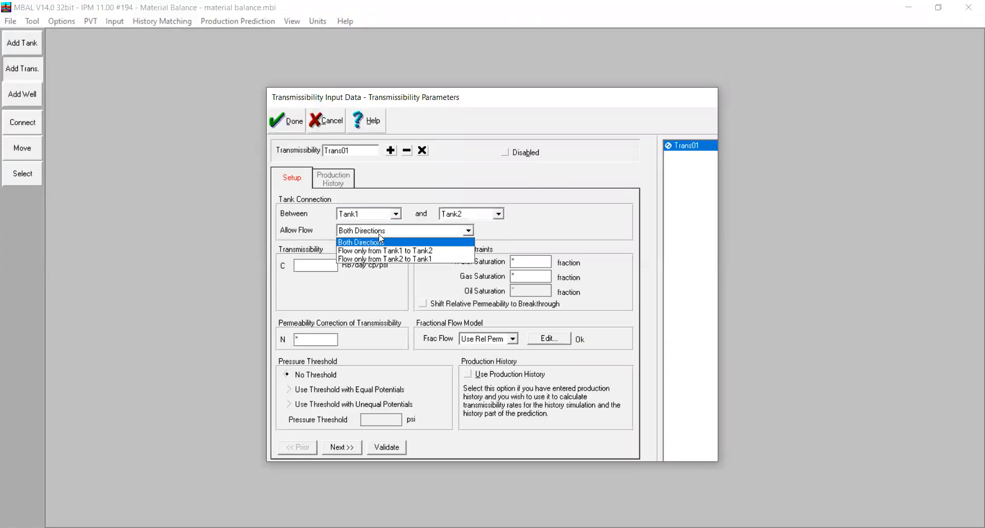
{"action": "left_click", "coordinate": [404, 244]}
{"action": "left_click", "coordinate": [296, 131]}
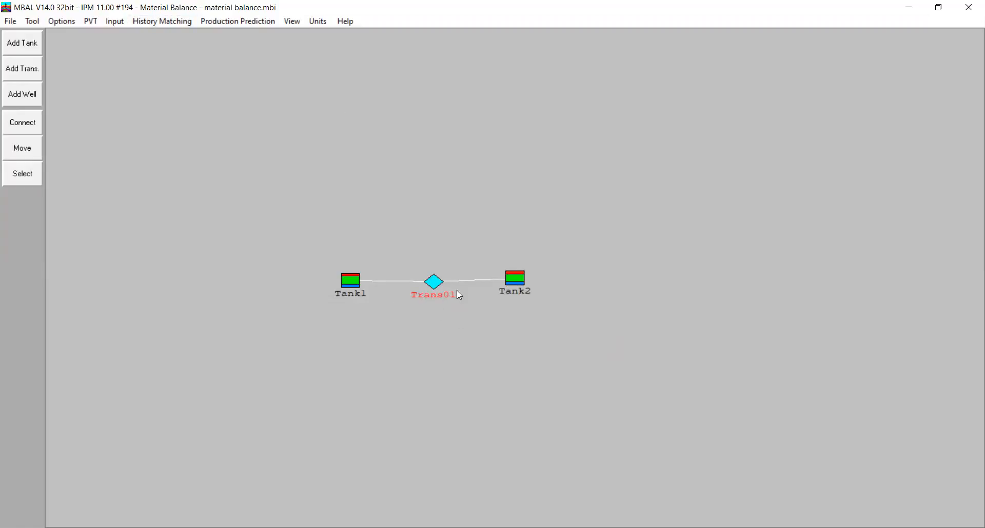
{"action": "left_click", "coordinate": [163, 23]}
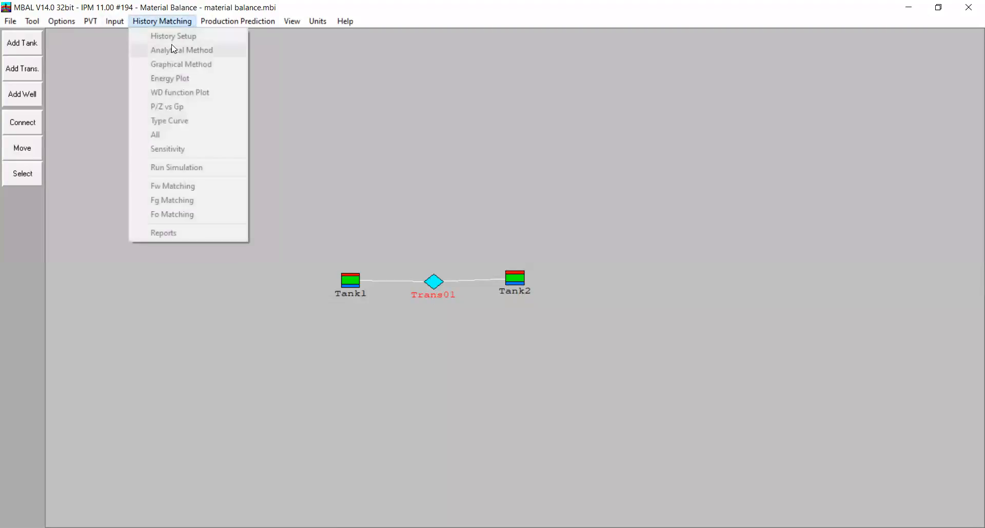
{"action": "left_click", "coordinate": [373, 209]}
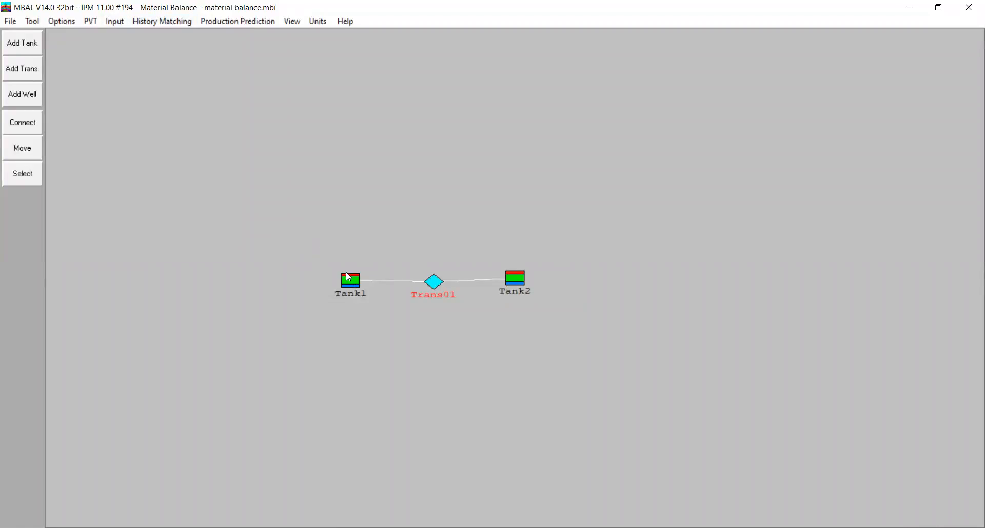
{"action": "left_click", "coordinate": [162, 21]}
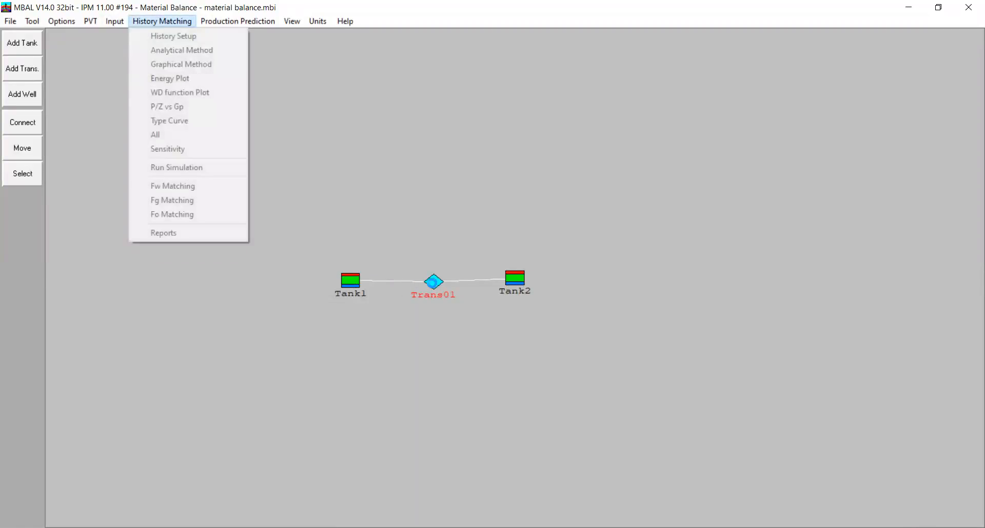
Set the transmissibility C of Trans01 to 5 RB/day*cp/psi and accept the data
{"action": "double_click", "coordinate": [433, 282]}
{"action": "left_click", "coordinate": [331, 268]}
{"action": "type", "text": "5"}
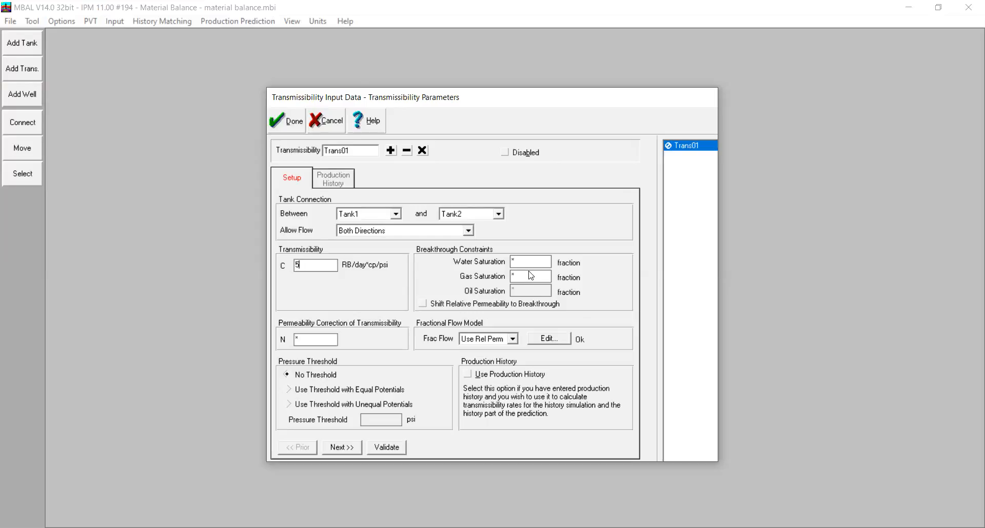
{"action": "left_click", "coordinate": [288, 121]}
Recompute the analytical plot with the transmissibility, maximize it and view Tank2's match followed by Tank1's
{"action": "left_click", "coordinate": [164, 21]}
{"action": "left_click", "coordinate": [169, 50]}
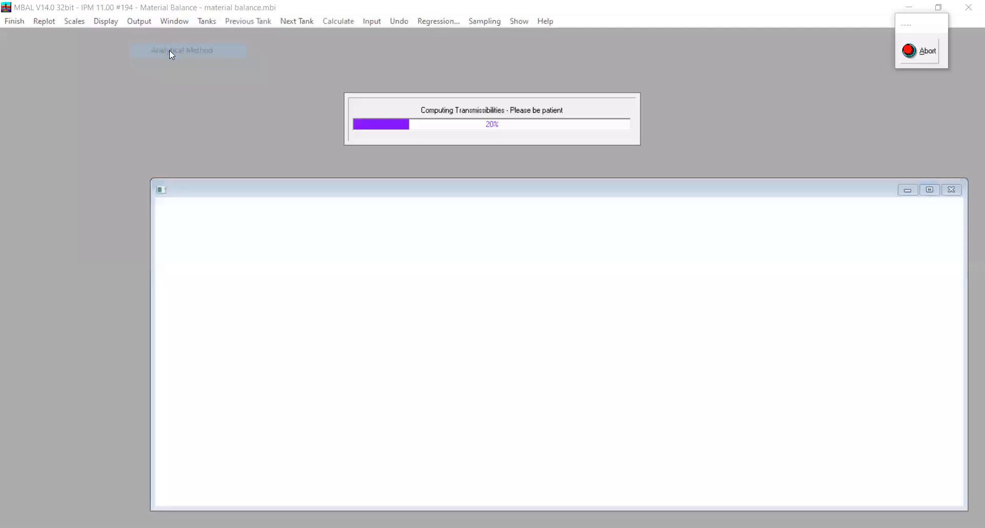
{"action": "left_click", "coordinate": [929, 190]}
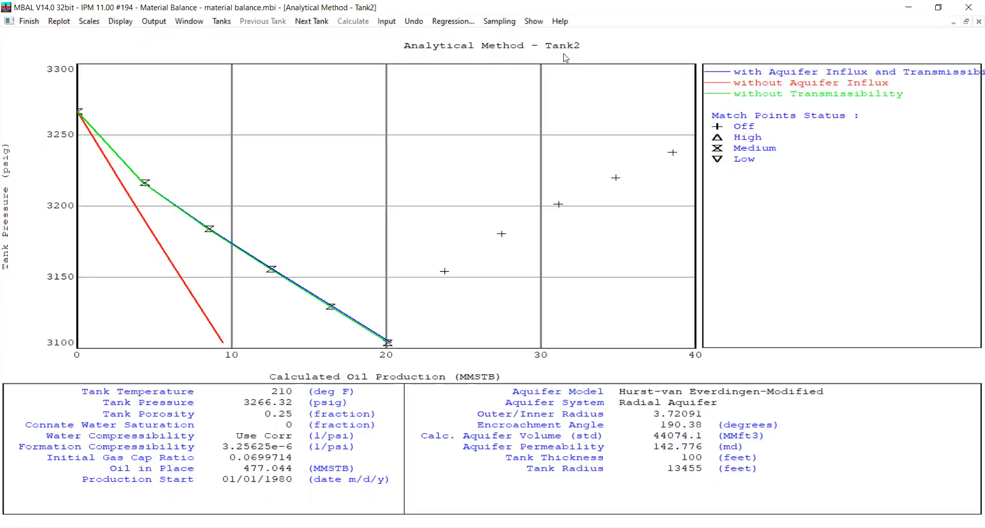
{"action": "left_click", "coordinate": [322, 23]}
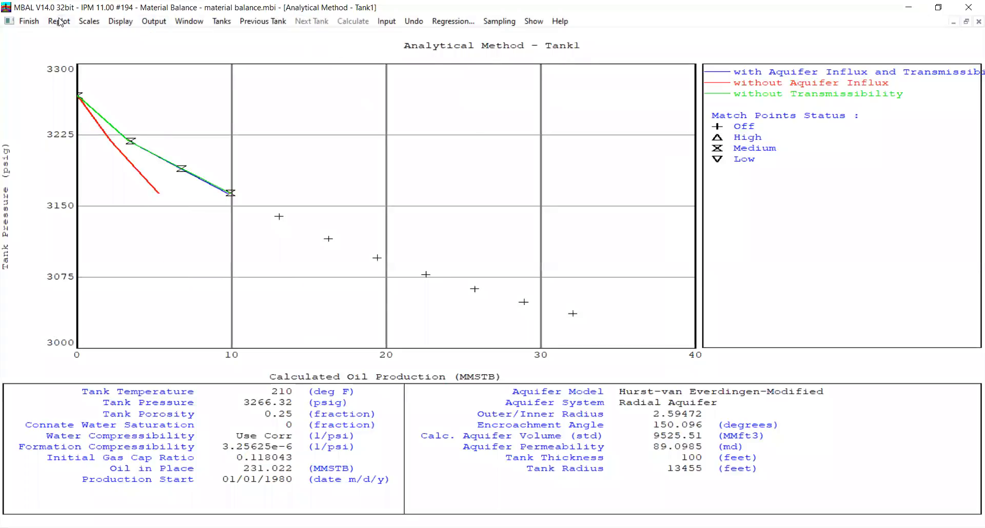
Switch on Tank1's match points 5 to 8 in the analytical plot with medium weighting
{"action": "left_click", "coordinate": [275, 213]}
{"action": "left_click", "coordinate": [446, 246]}
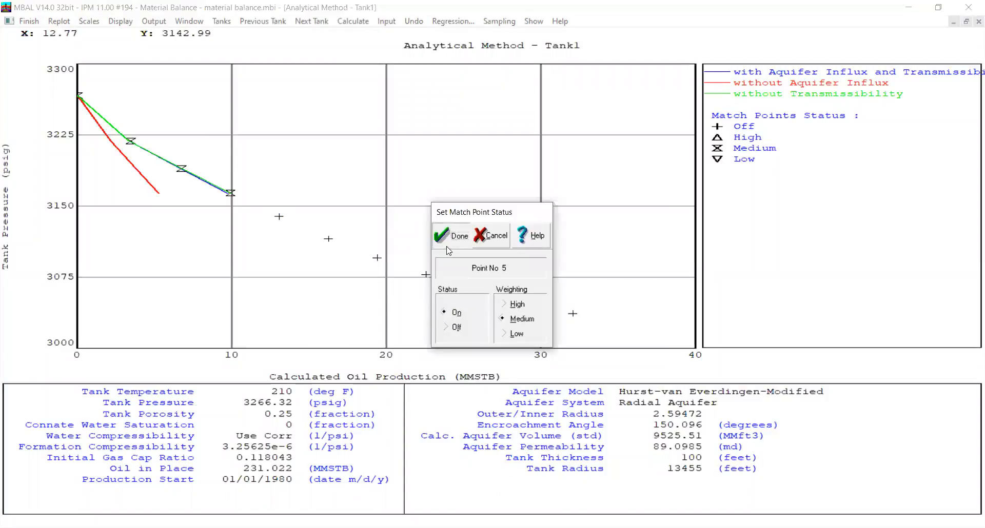
{"action": "left_click", "coordinate": [327, 237]}
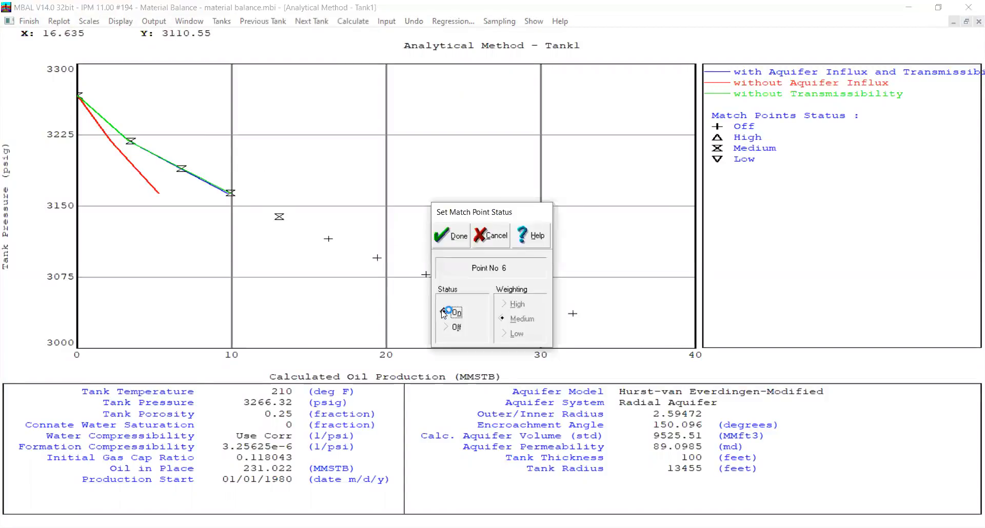
{"action": "left_click", "coordinate": [446, 245]}
{"action": "left_click", "coordinate": [378, 258]}
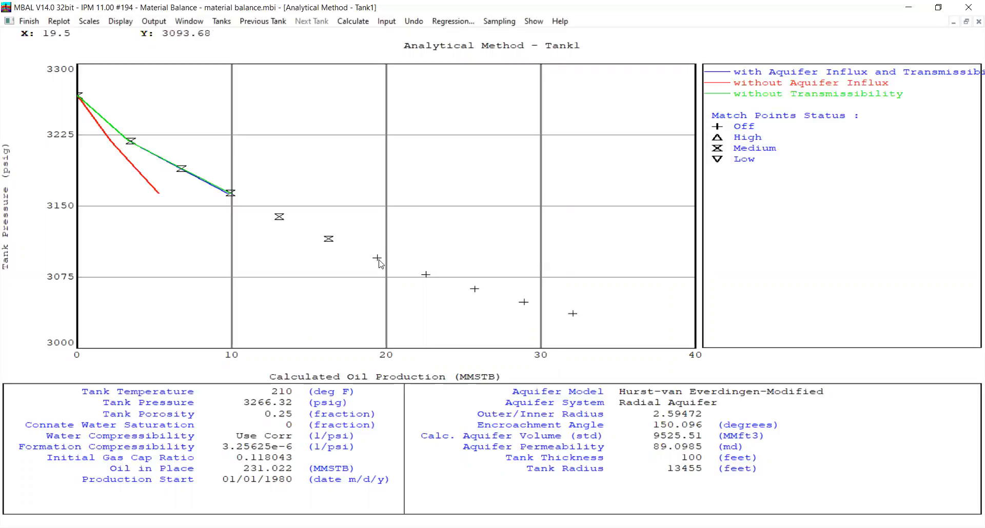
{"action": "left_click", "coordinate": [454, 313]}
{"action": "left_click", "coordinate": [453, 241]}
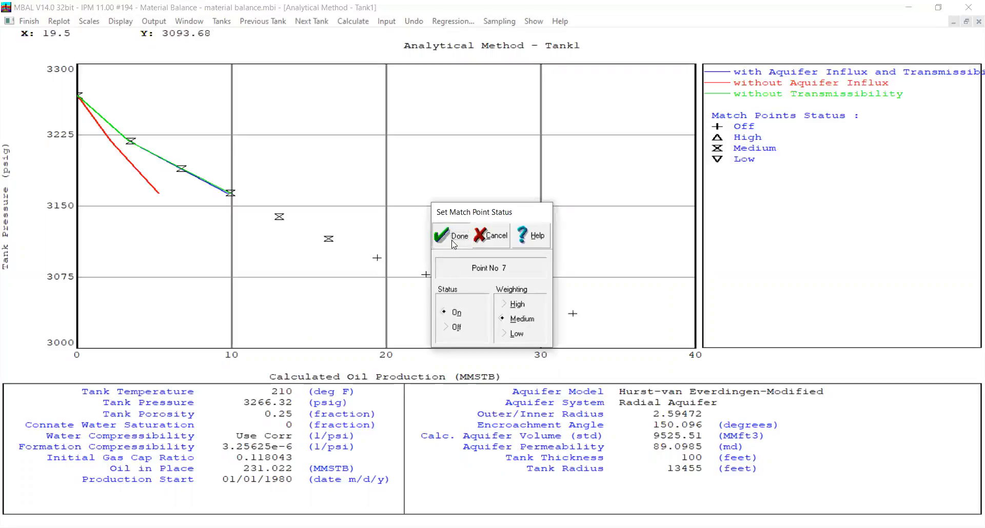
{"action": "left_click", "coordinate": [426, 276]}
{"action": "left_click", "coordinate": [460, 309]}
{"action": "left_click", "coordinate": [452, 236]}
Switch on Tank1's remaining match points 9 to 11 with medium weighting
{"action": "left_click", "coordinate": [469, 289]}
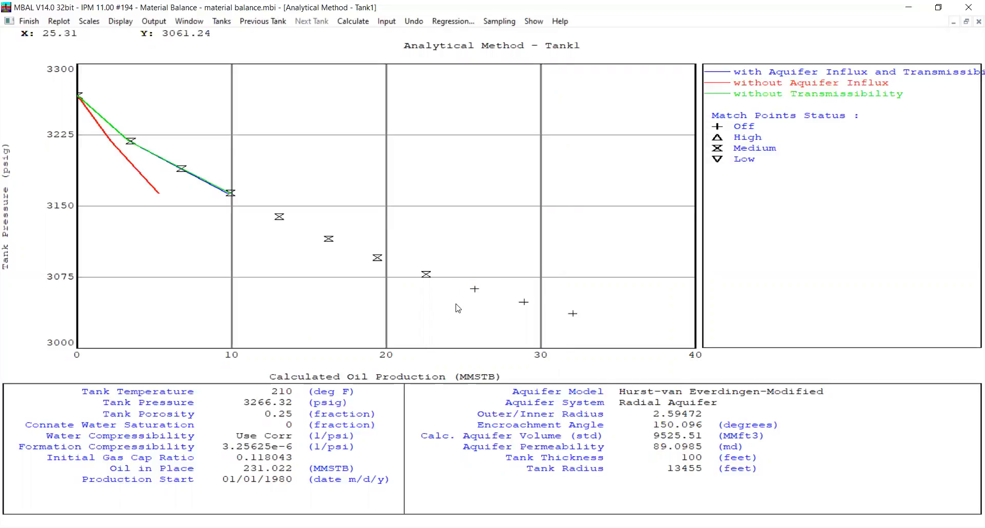
{"action": "left_click", "coordinate": [454, 311]}
{"action": "left_click", "coordinate": [454, 246]}
{"action": "left_click", "coordinate": [524, 305]}
{"action": "left_click", "coordinate": [455, 311]}
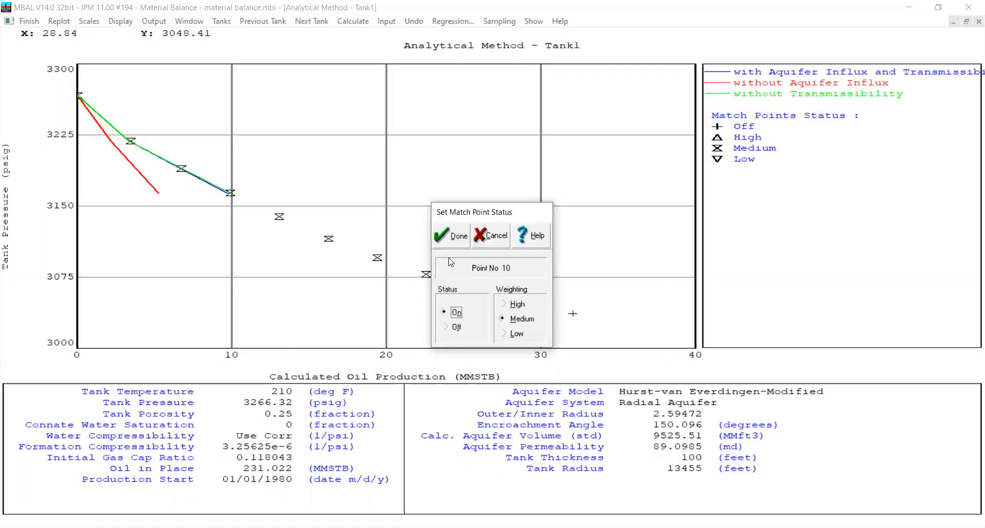
{"action": "left_click", "coordinate": [572, 314]}
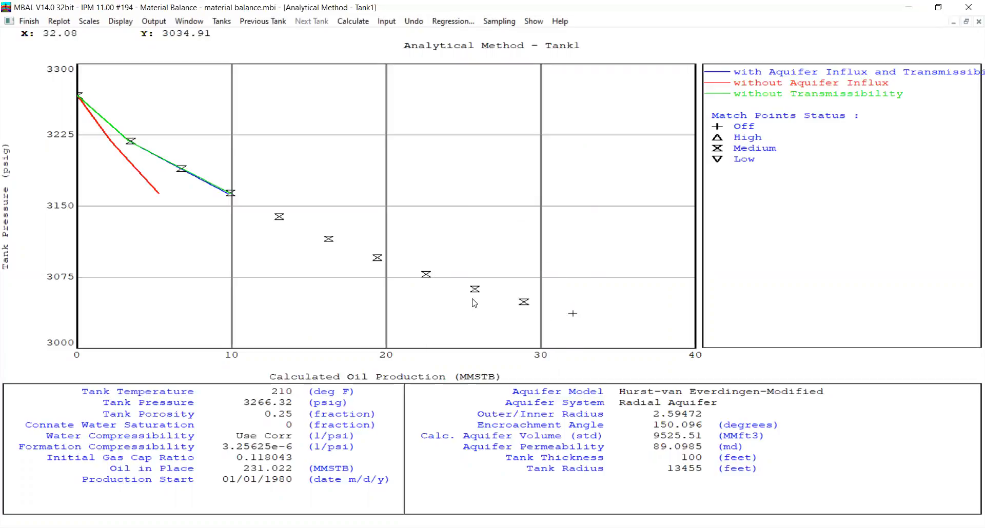
{"action": "left_click", "coordinate": [455, 311]}
{"action": "left_click", "coordinate": [449, 226]}
Display Tank2's analytical plot and switch on its match points 7 to 9 with medium weighting
{"action": "left_click", "coordinate": [221, 22]}
{"action": "left_click", "coordinate": [254, 36]}
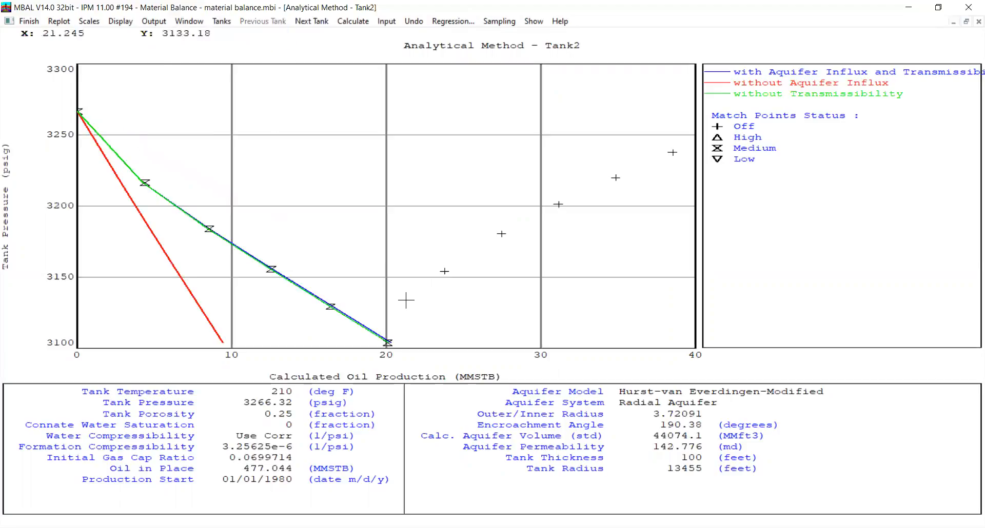
{"action": "left_click", "coordinate": [445, 272]}
{"action": "left_click", "coordinate": [450, 236]}
{"action": "left_click", "coordinate": [502, 230]}
{"action": "left_click", "coordinate": [451, 236]}
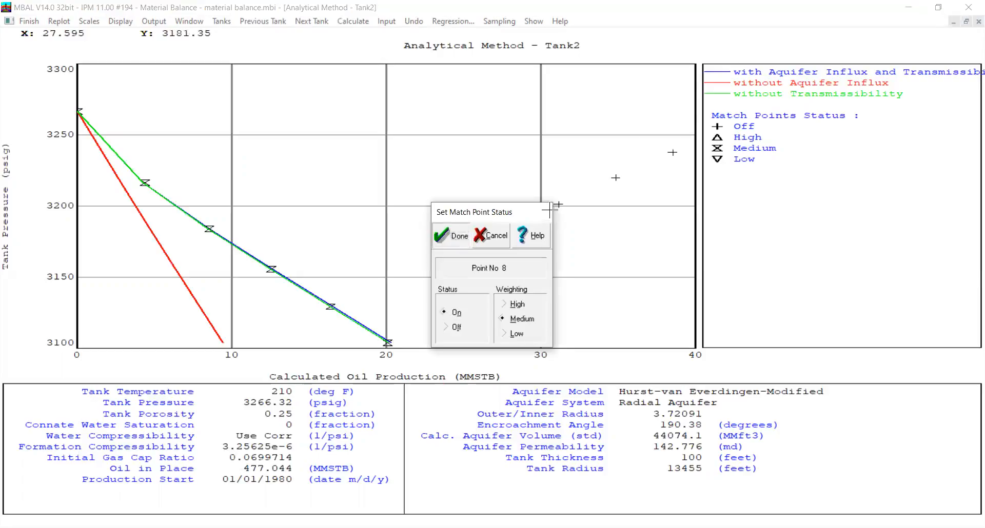
{"action": "left_click", "coordinate": [561, 204]}
{"action": "left_click", "coordinate": [456, 312]}
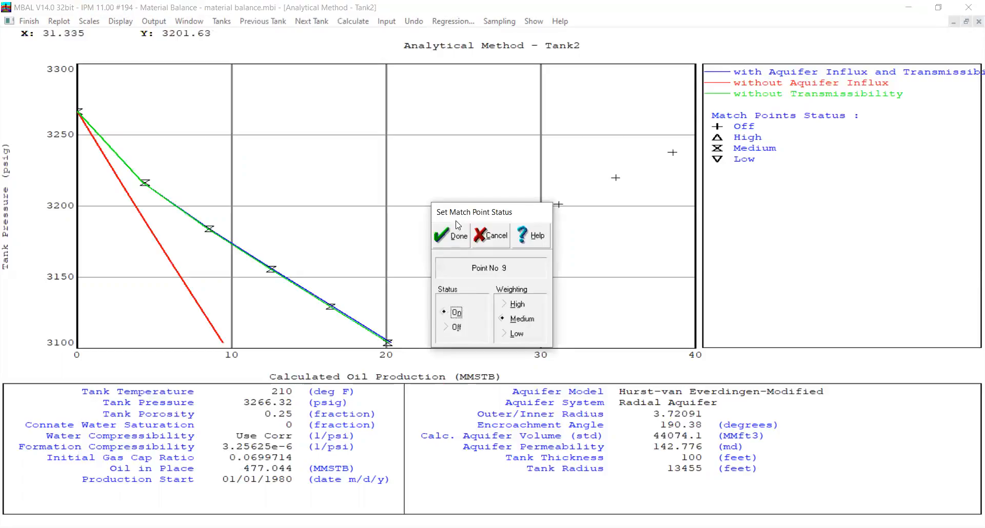
{"action": "key", "text": "Return"}
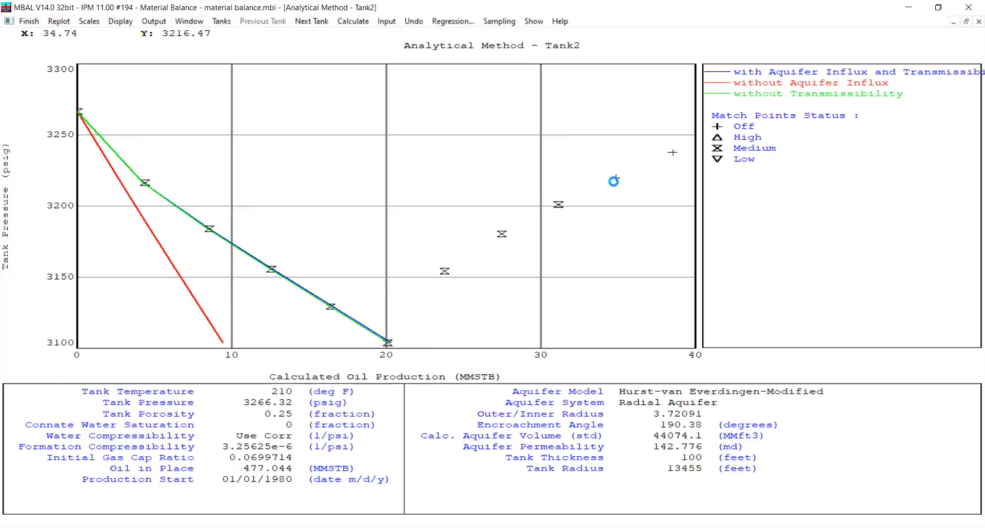
Switch on Tank2's last two match points, 10 and 11, with medium weighting
{"action": "left_click", "coordinate": [615, 179]}
{"action": "left_click", "coordinate": [456, 313]}
{"action": "left_click", "coordinate": [459, 237]}
{"action": "left_click", "coordinate": [672, 153]}
{"action": "left_click", "coordinate": [456, 312]}
{"action": "left_click", "coordinate": [450, 236]}
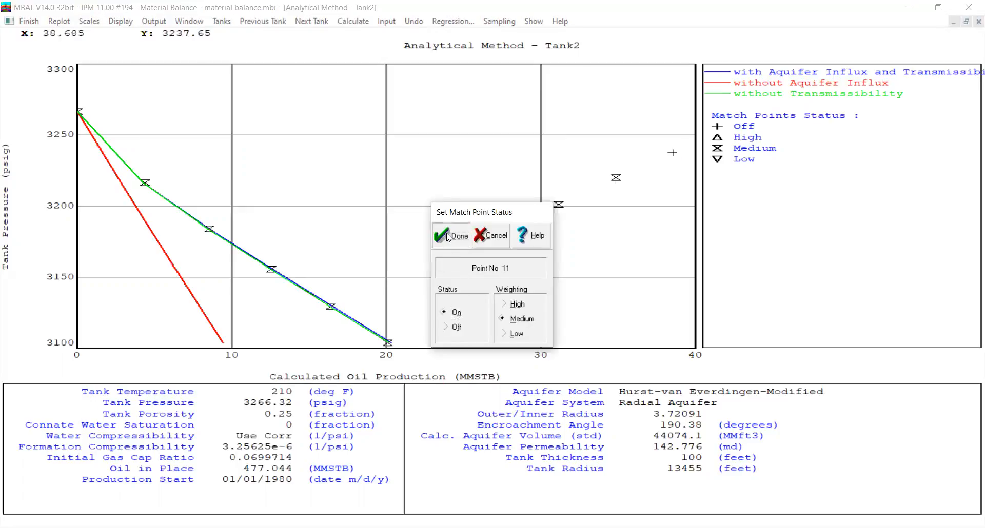
Open the regression and include all parameters except Tank2's initial gas cap ratio, reservoir radius, reservoir thickness and porosity
{"action": "left_click", "coordinate": [445, 21]}
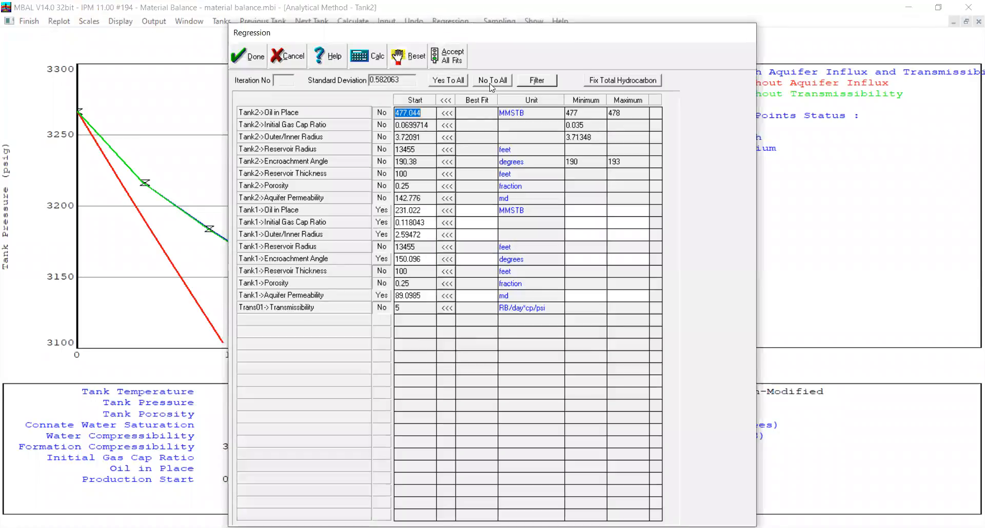
{"action": "left_click", "coordinate": [450, 82]}
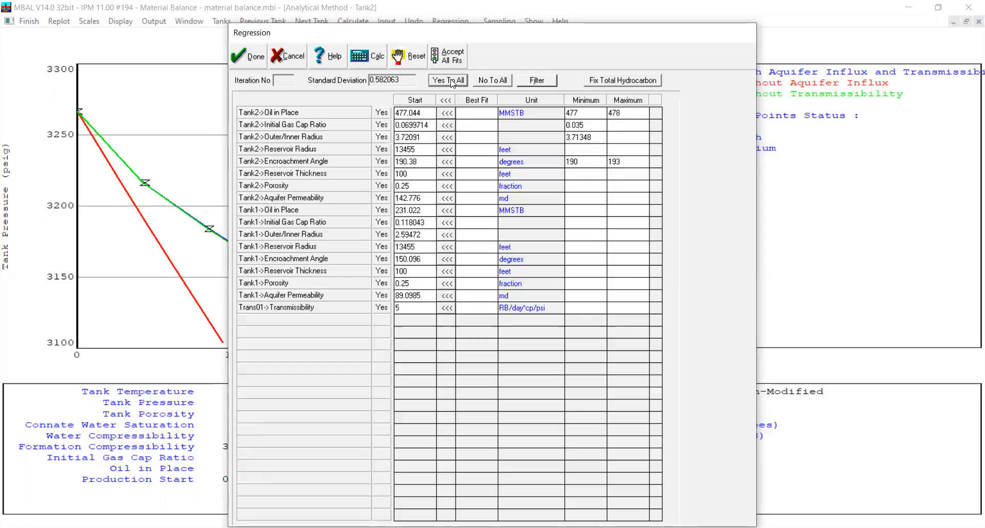
{"action": "left_click", "coordinate": [384, 125]}
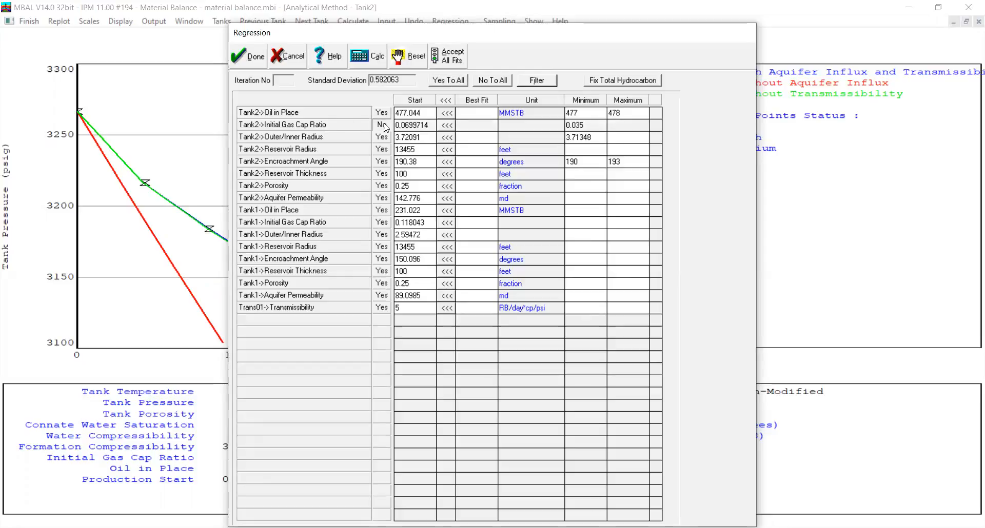
{"action": "left_click", "coordinate": [384, 125]}
{"action": "left_click", "coordinate": [384, 126]}
{"action": "left_click", "coordinate": [384, 150]}
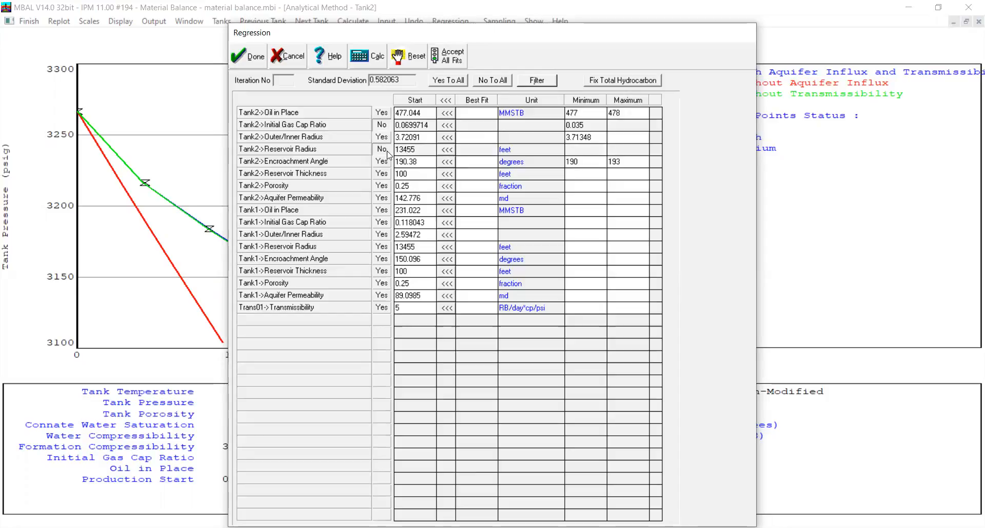
{"action": "left_click", "coordinate": [380, 175]}
{"action": "left_click", "coordinate": [377, 187]}
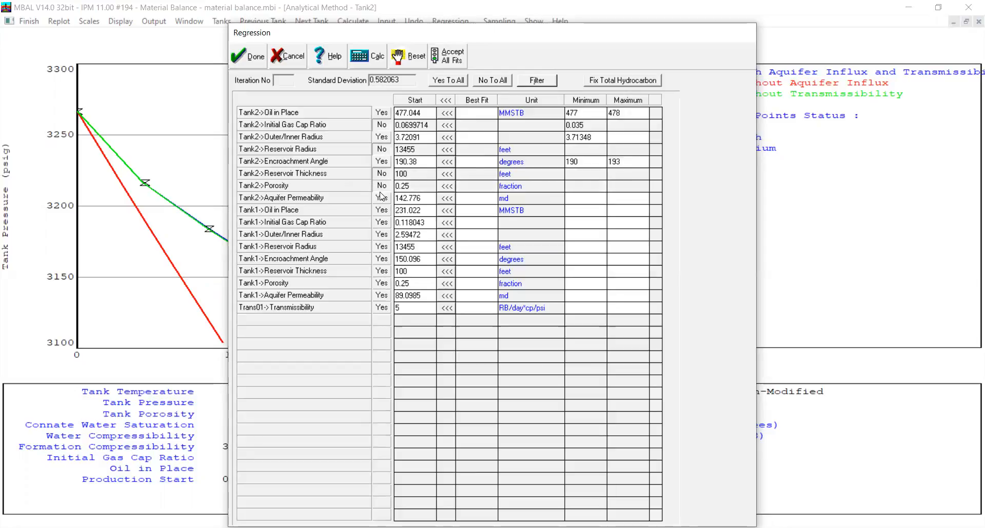
Exclude Tank1's initial gas cap ratio, reservoir radius, reservoir thickness and porosity, and filter the list to the included parameters
{"action": "left_click", "coordinate": [378, 223]}
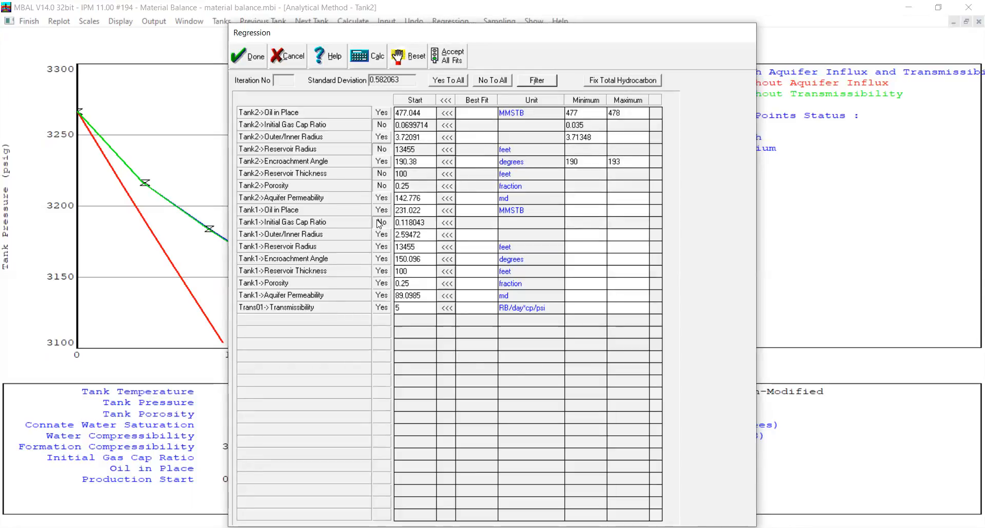
{"action": "left_click", "coordinate": [380, 249]}
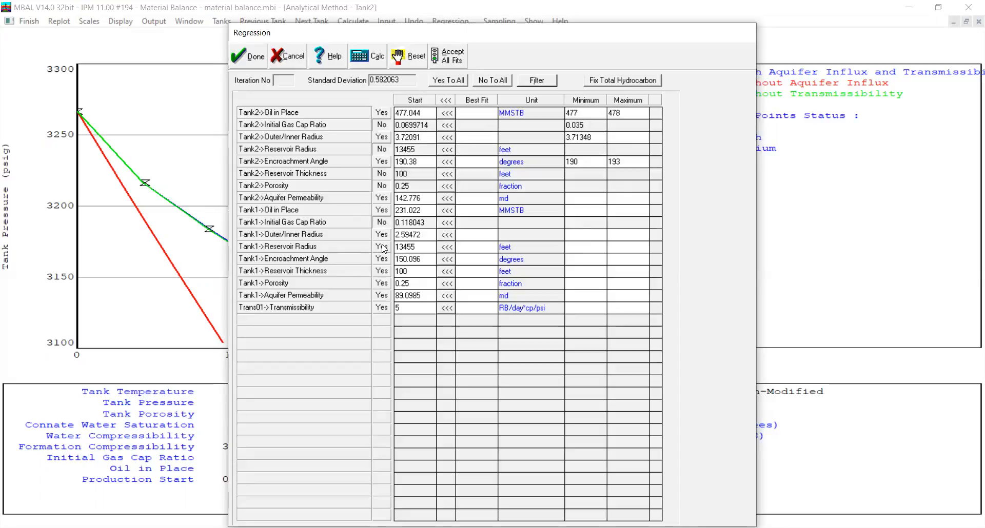
{"action": "left_click", "coordinate": [386, 273]}
{"action": "left_click", "coordinate": [382, 286]}
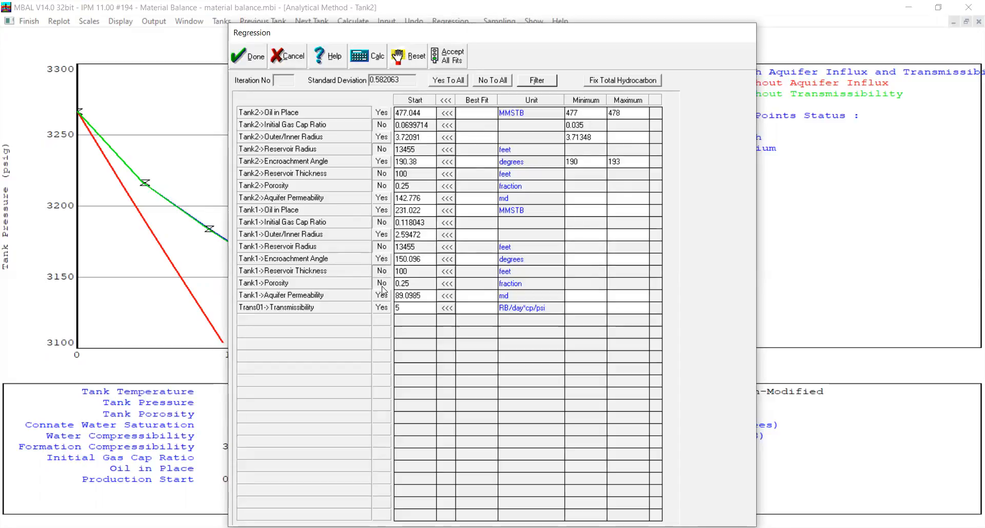
{"action": "left_click", "coordinate": [537, 81]}
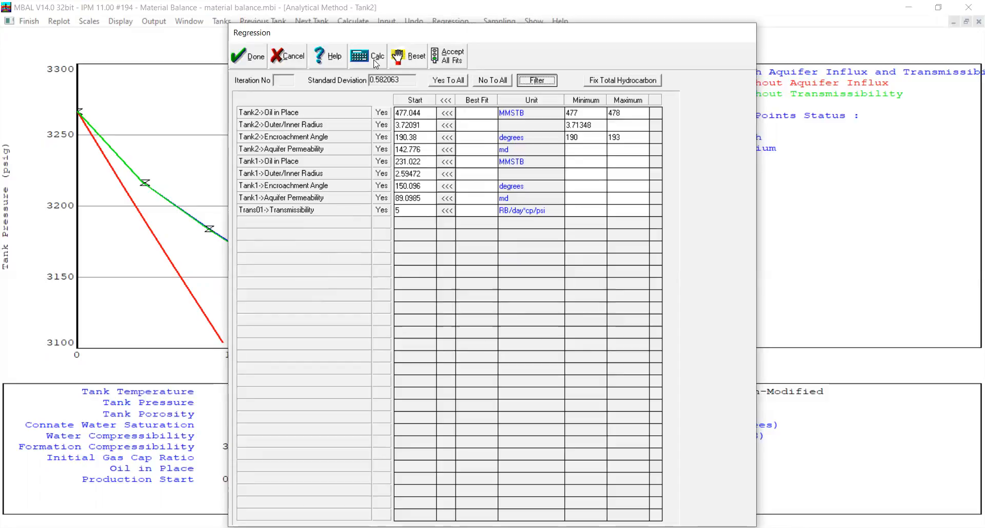
Limit the Trans01 transmissibility in the regression to a minimum of 1.5 and a maximum of 2 RB/day*cp/psi
{"action": "left_click", "coordinate": [587, 211]}
{"action": "type", "text": "1.5"}
{"action": "left_click", "coordinate": [634, 211]}
{"action": "type", "text": "2"}
{"action": "left_click", "coordinate": [591, 116]}
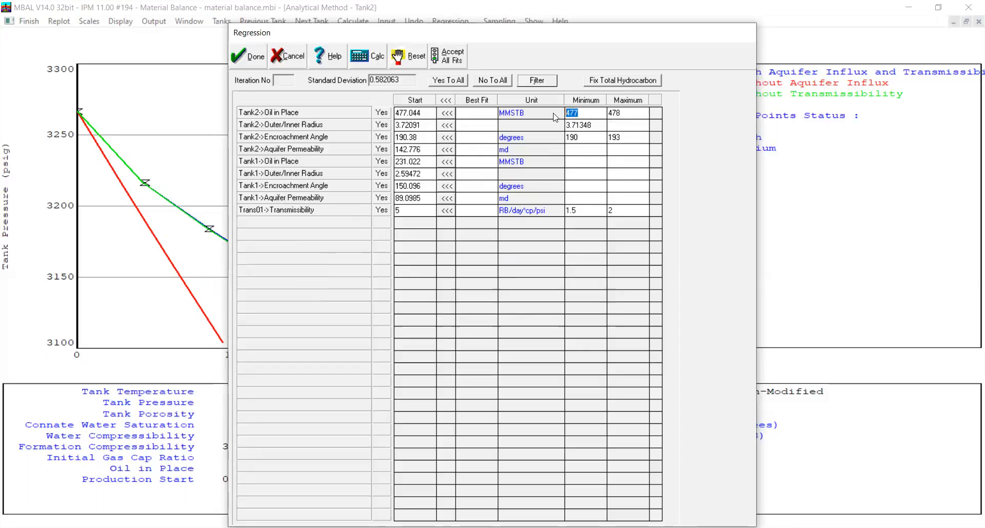
{"action": "left_click", "coordinate": [597, 166]}
Run the regression, abort it after enough iterations, accept all best-fit values and close the regression
{"action": "left_click", "coordinate": [379, 59]}
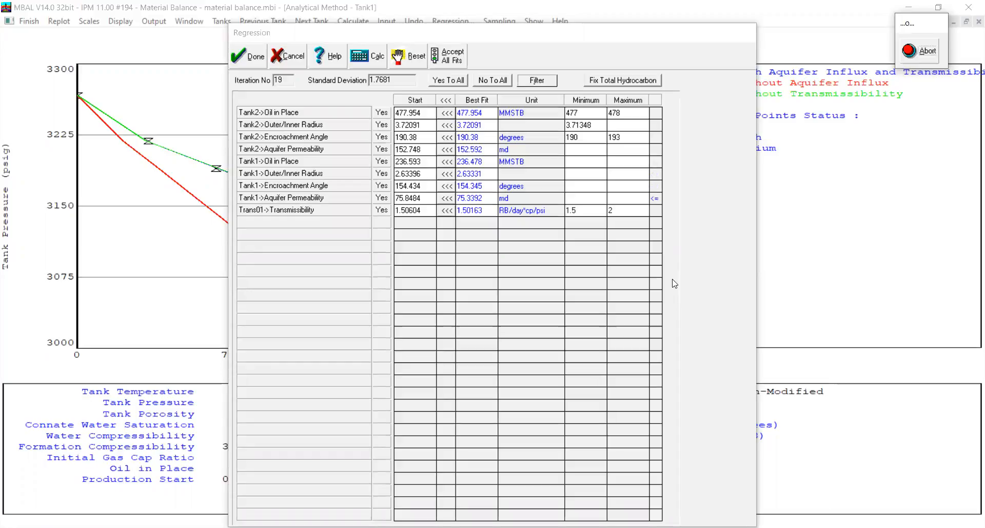
{"action": "left_click", "coordinate": [923, 59]}
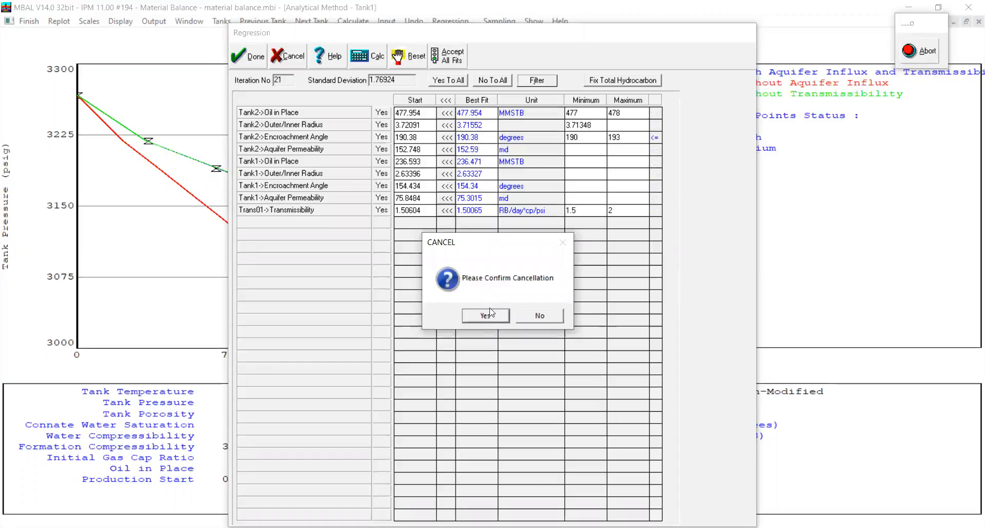
{"action": "left_click", "coordinate": [488, 321]}
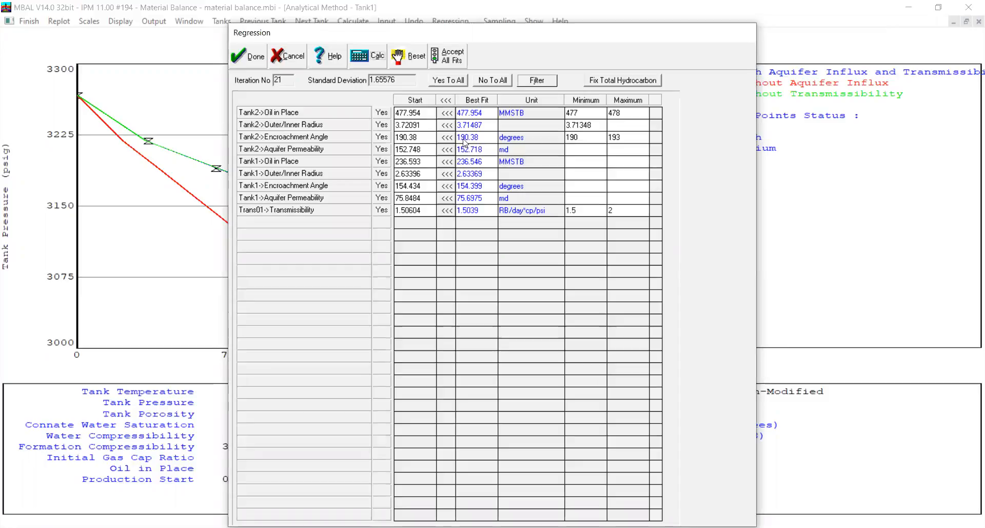
{"action": "left_click", "coordinate": [458, 62]}
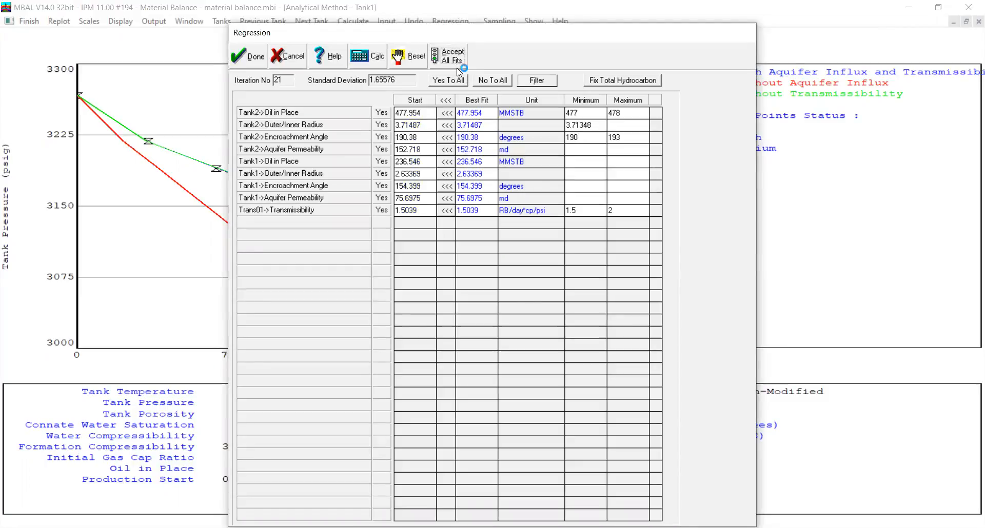
{"action": "left_click", "coordinate": [252, 56]}
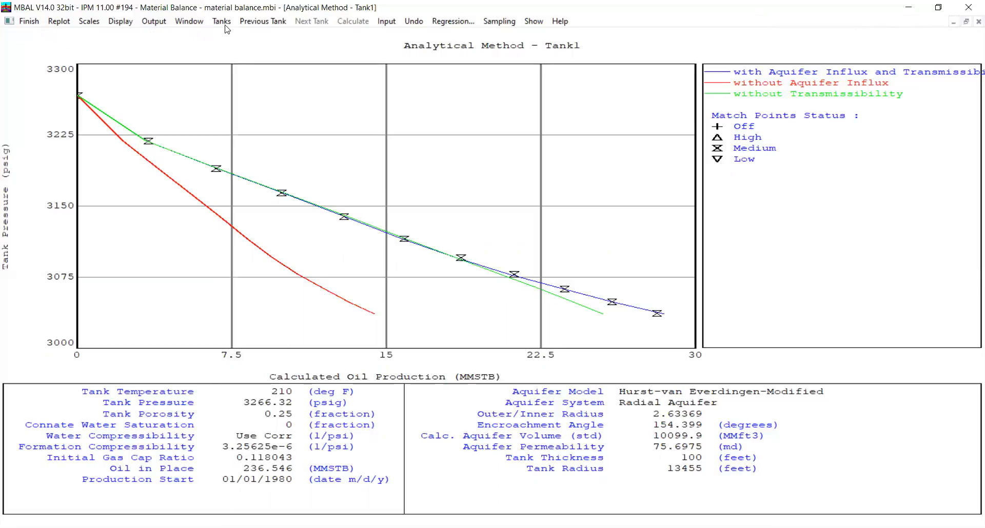
View Tank2's regressed analytical plot, close it, and inspect the transmissibility parameters of Trans01
{"action": "left_click", "coordinate": [282, 26]}
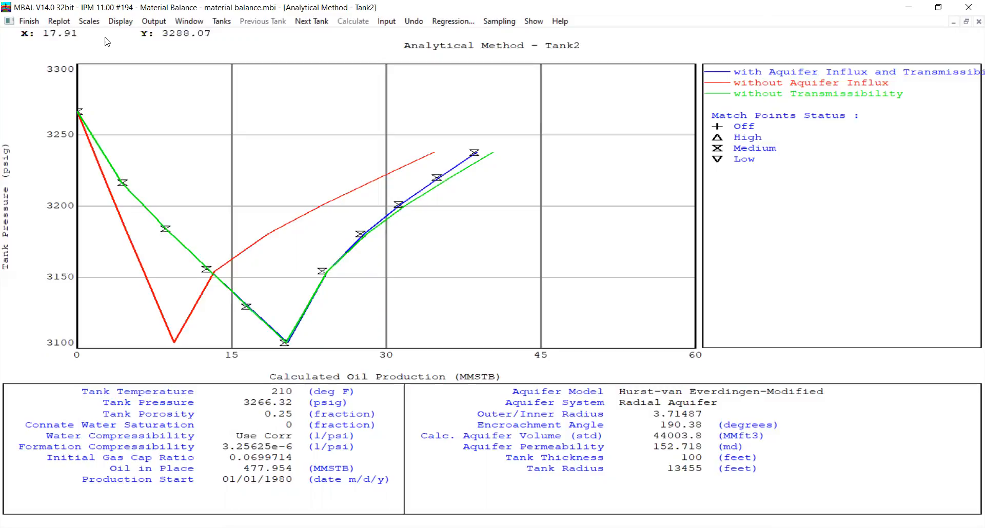
{"action": "left_click", "coordinate": [28, 21]}
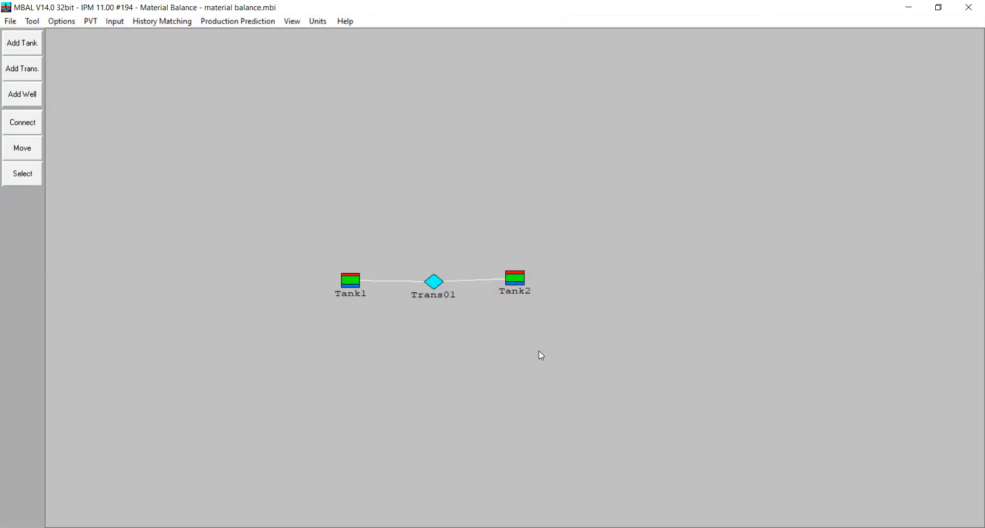
{"action": "double_click", "coordinate": [433, 282]}
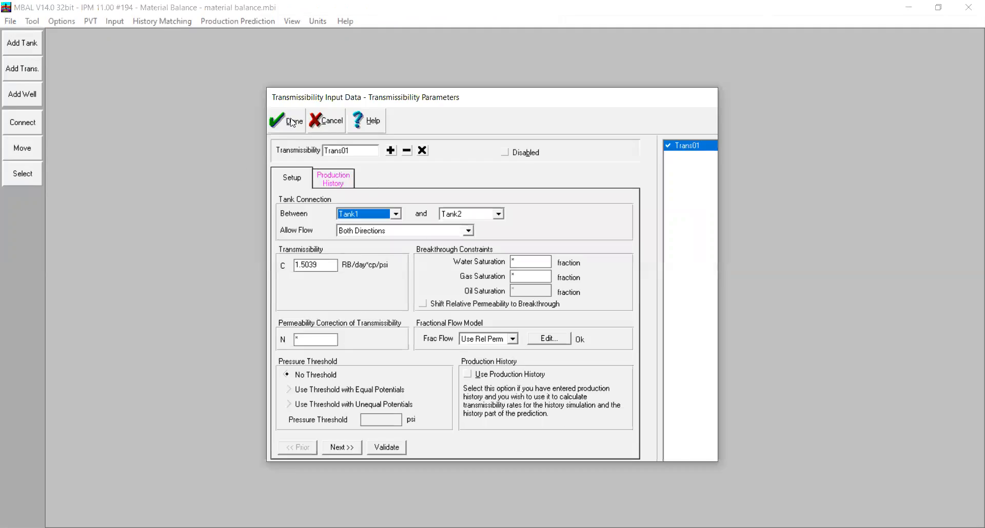
{"action": "left_click", "coordinate": [291, 121]}
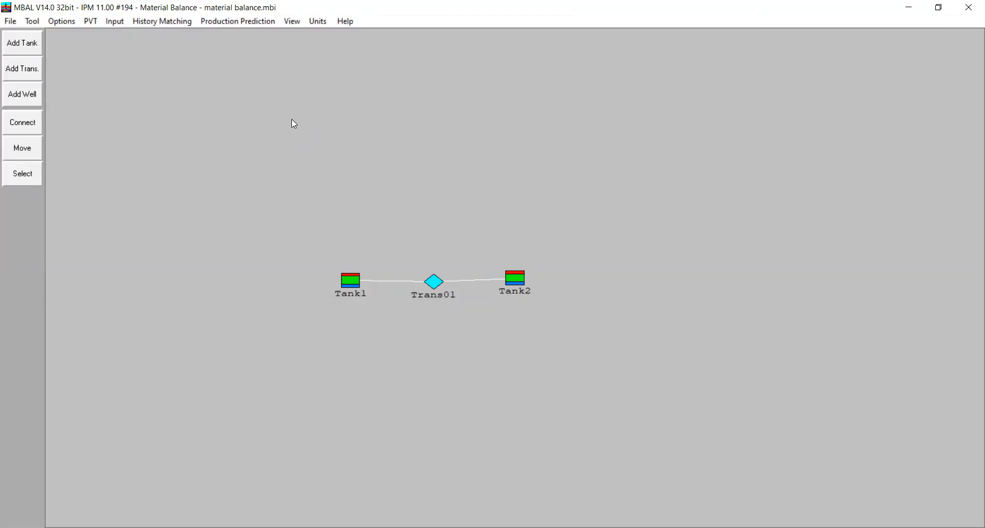
{"action": "double_click", "coordinate": [432, 282]}
{"action": "double_click", "coordinate": [302, 265]}
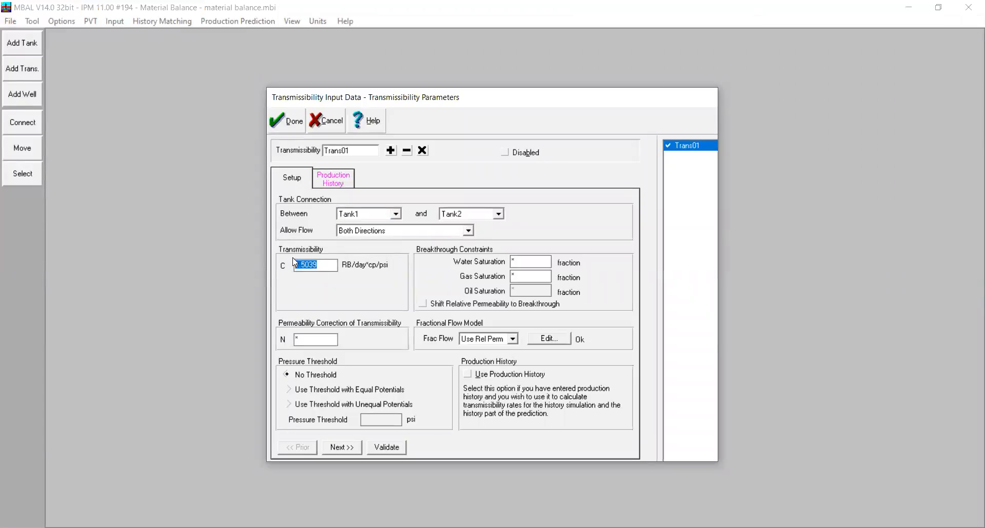
{"action": "left_click", "coordinate": [282, 121]}
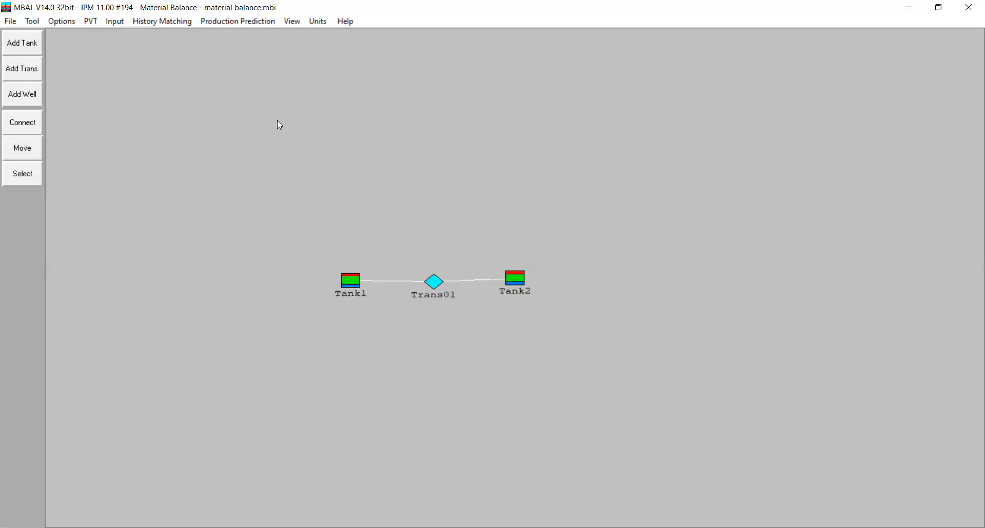
{"action": "left_click", "coordinate": [32, 21]}
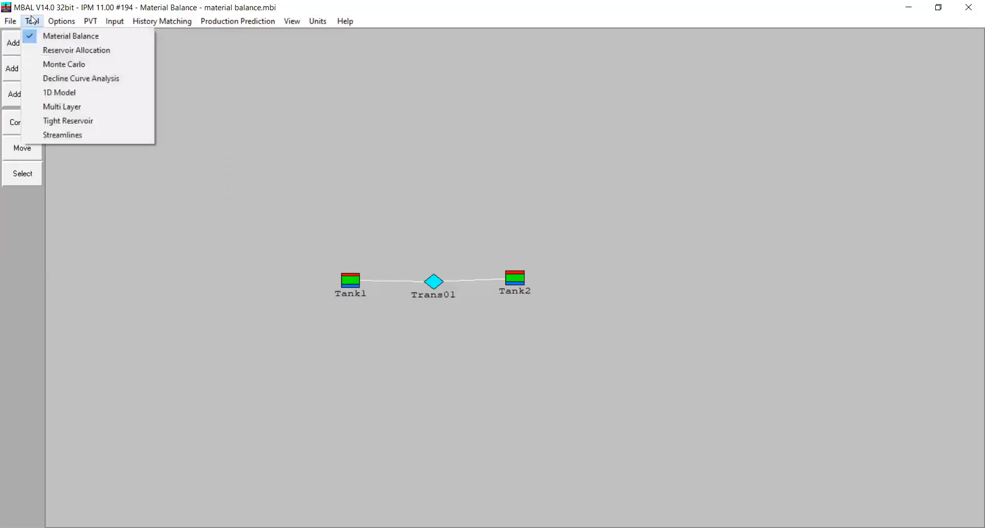
{"action": "left_click", "coordinate": [10, 21]}
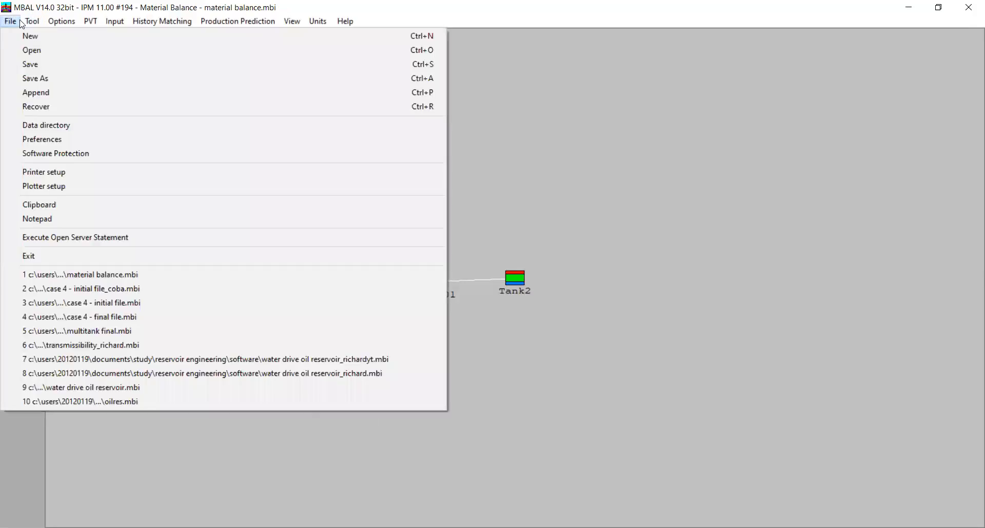
{"action": "mouse_move", "coordinate": [30, 21]}
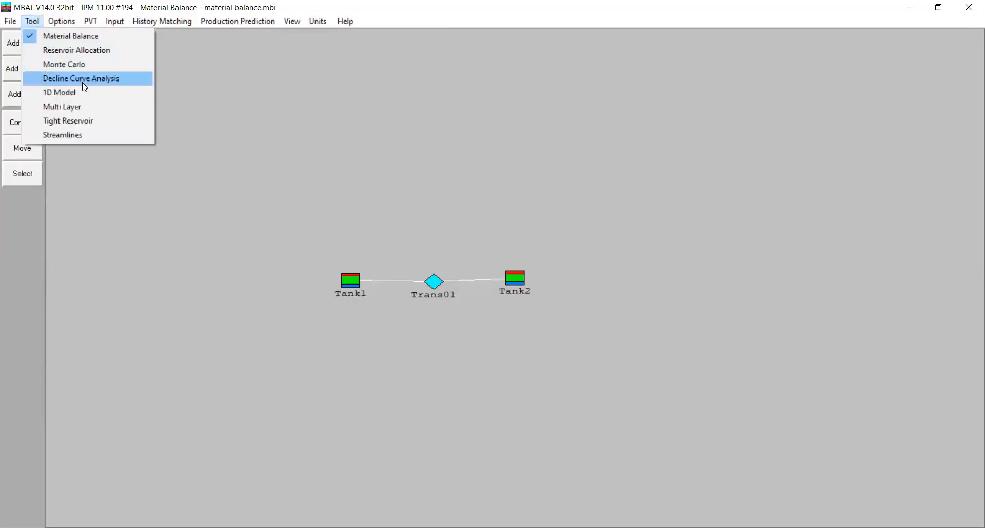
{"action": "left_click", "coordinate": [268, 111]}
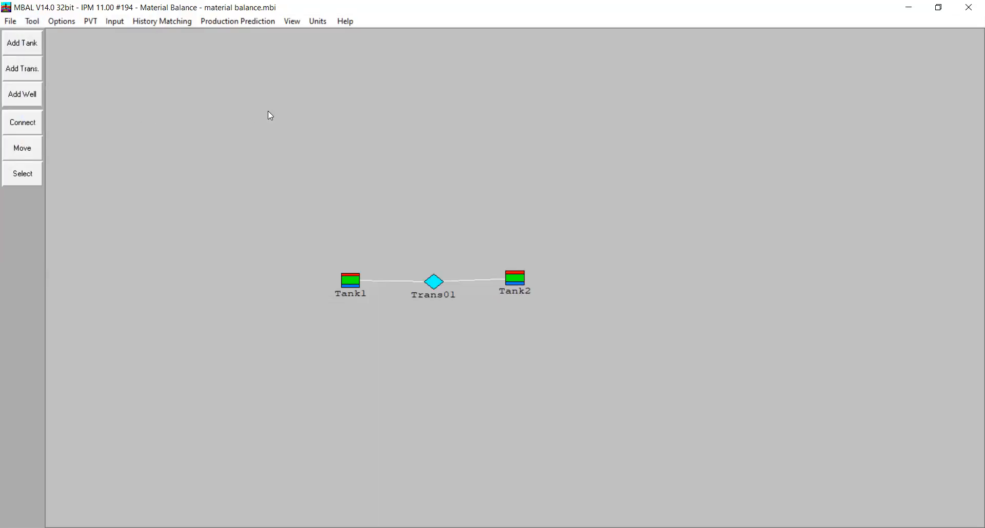